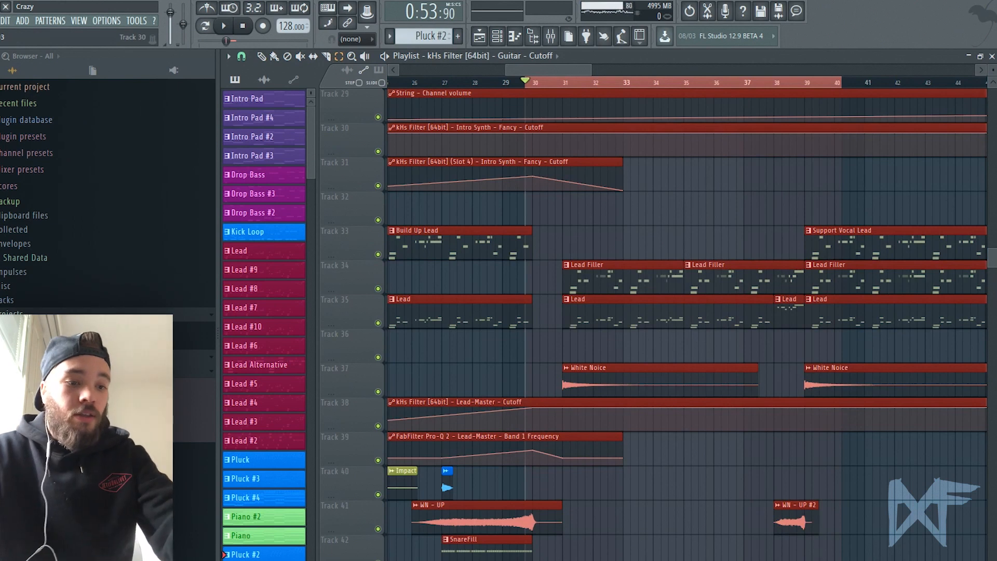
# Play back the start of the selected drop section and stop, keeping the lead clips in a wider playlist overview
pyautogui.press('space')
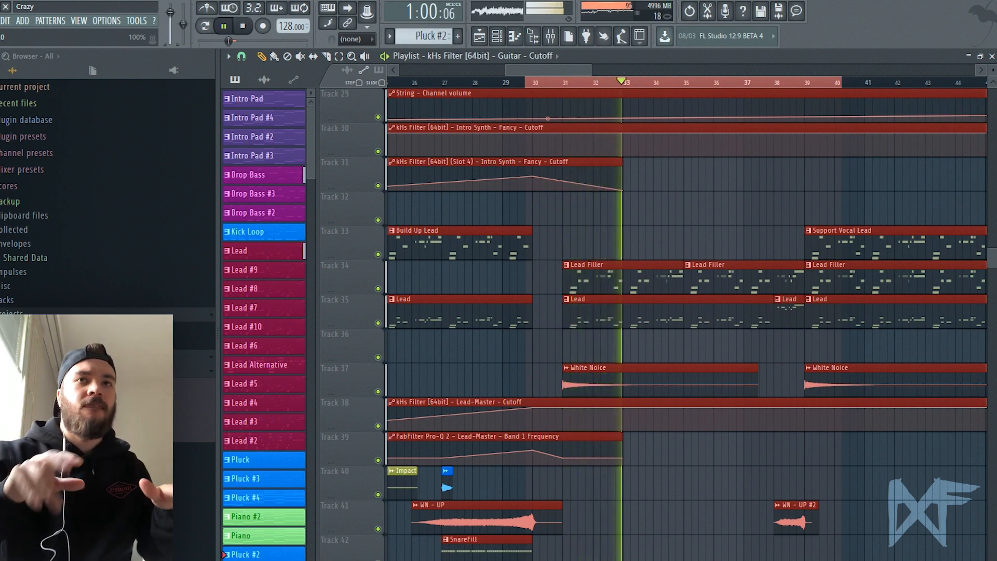
pyautogui.press('space')
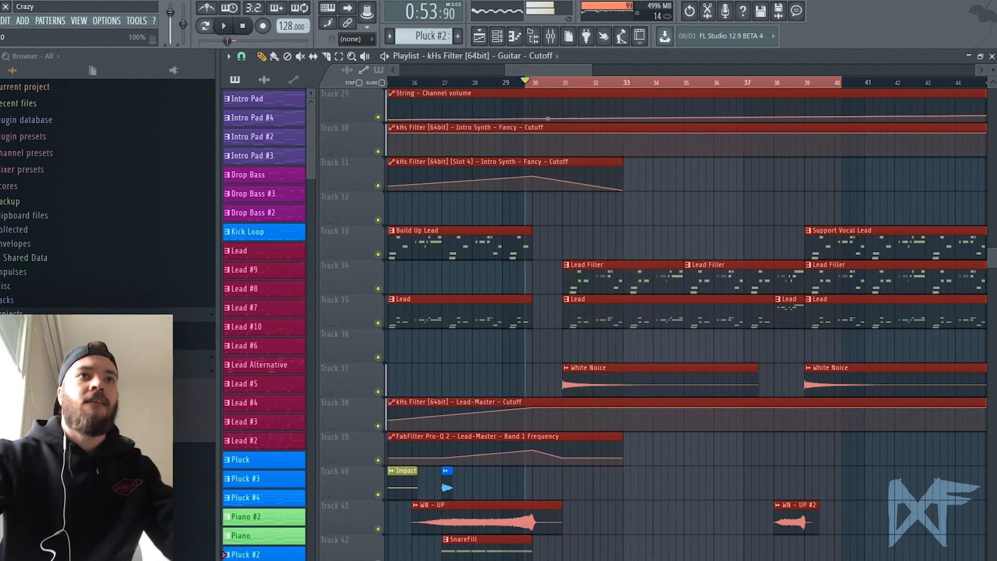
pyautogui.scroll(-3, 623, 332)
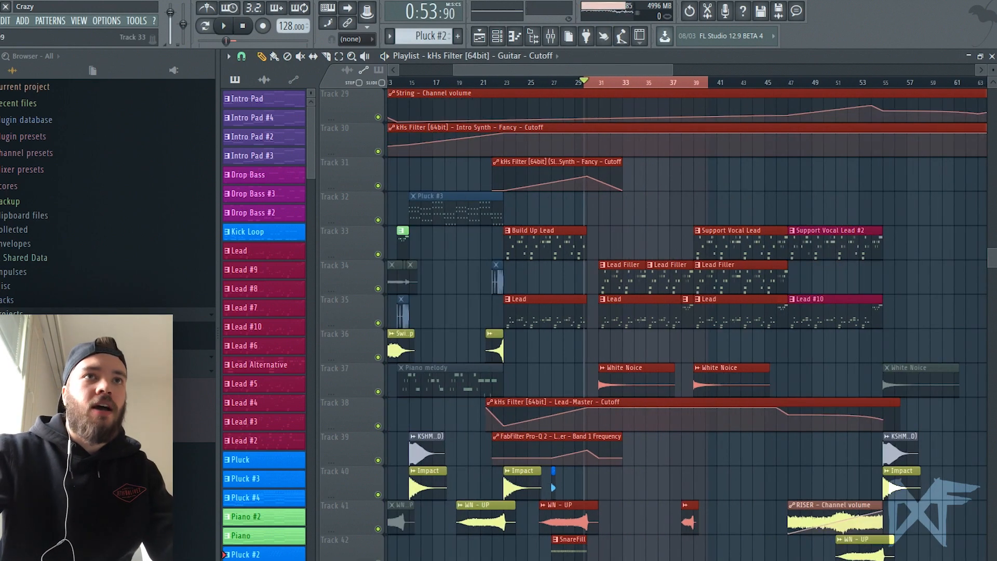
pyautogui.scroll(5, 624, 244)
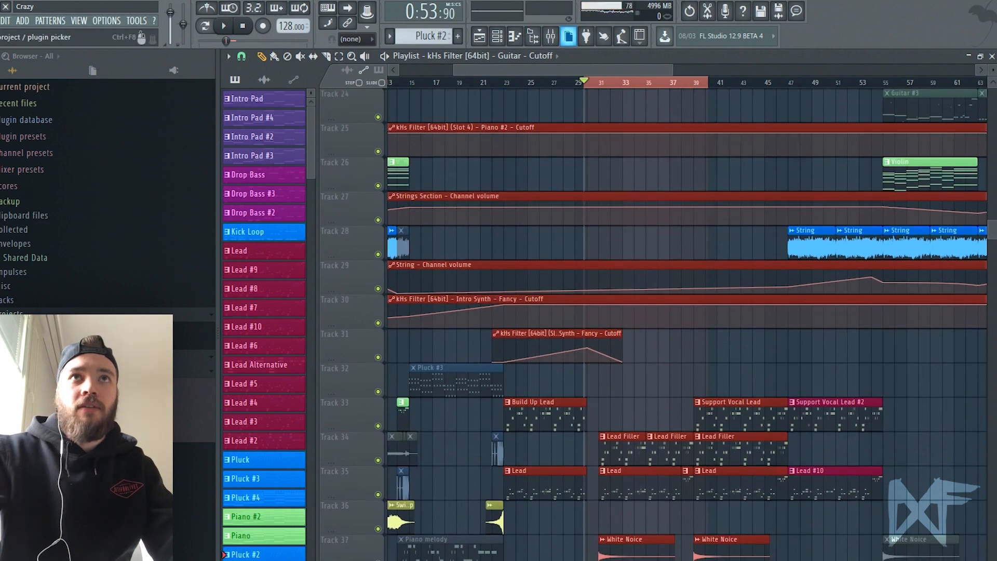
# Solo playlist track 34, enable tracks 35 and 33 alongside it, and play the selected drop section to hear the leads
pyautogui.click(550, 36)
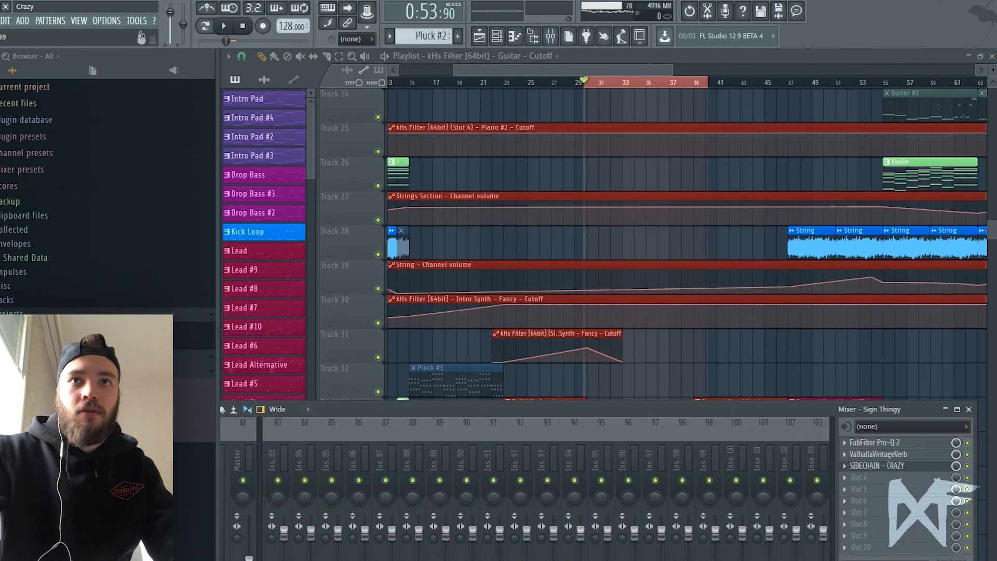
pyautogui.press('F9')
pyautogui.scroll(-3, 623, 244)
pyautogui.rightClick(378, 358)
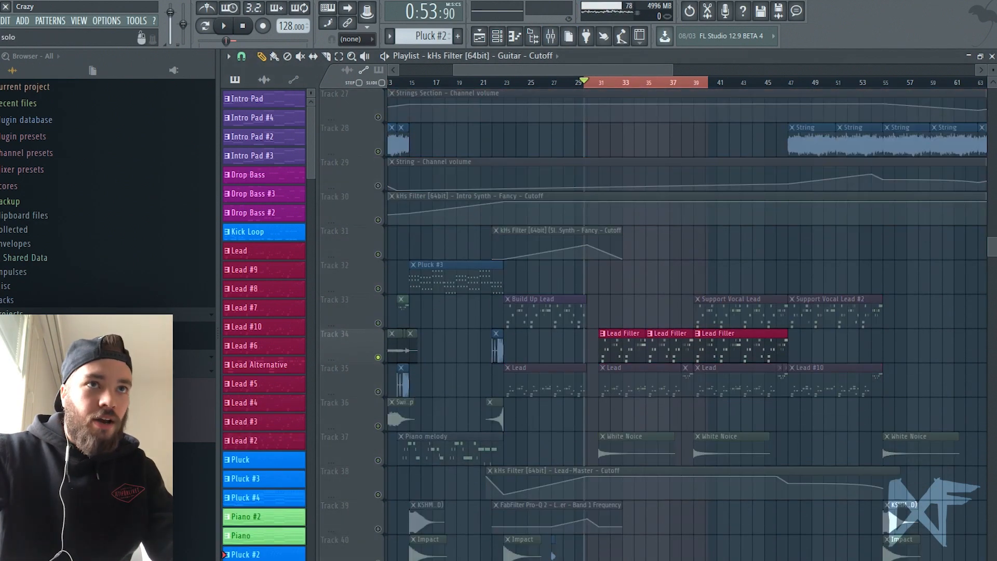
pyautogui.click(378, 392)
pyautogui.scroll(3, 891, 519)
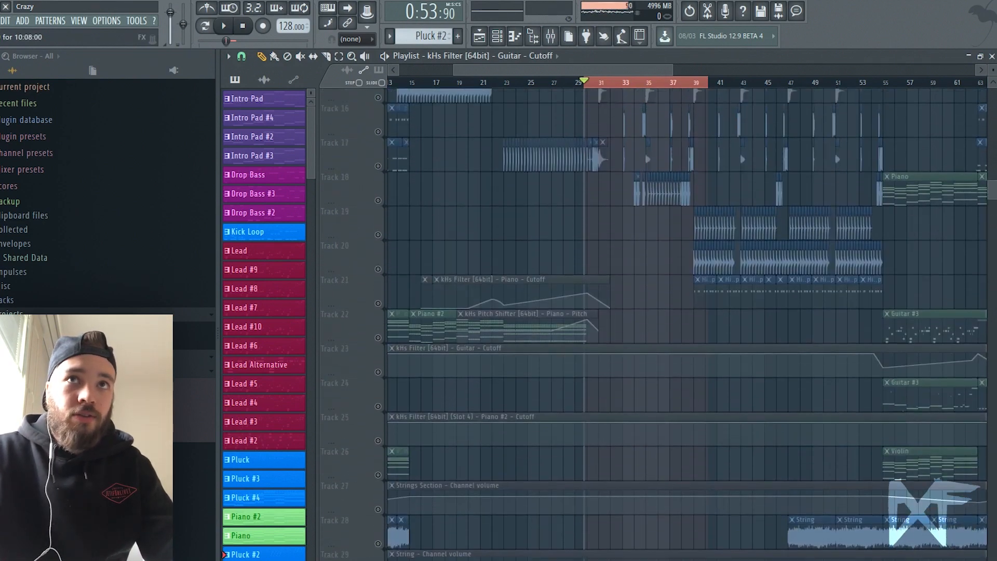
pyautogui.press('space')
pyautogui.click(378, 426)
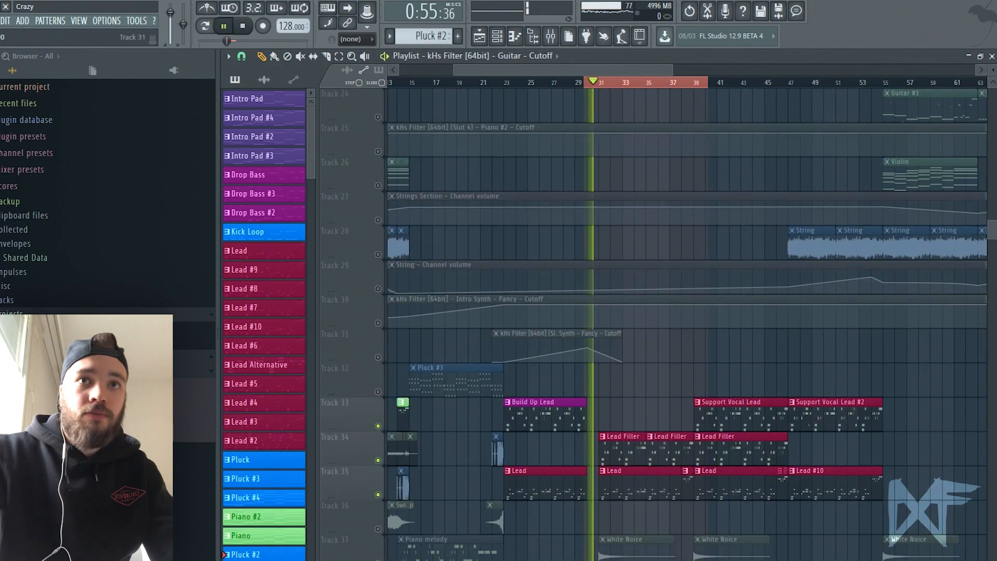
pyautogui.scroll(-6, 378, 426)
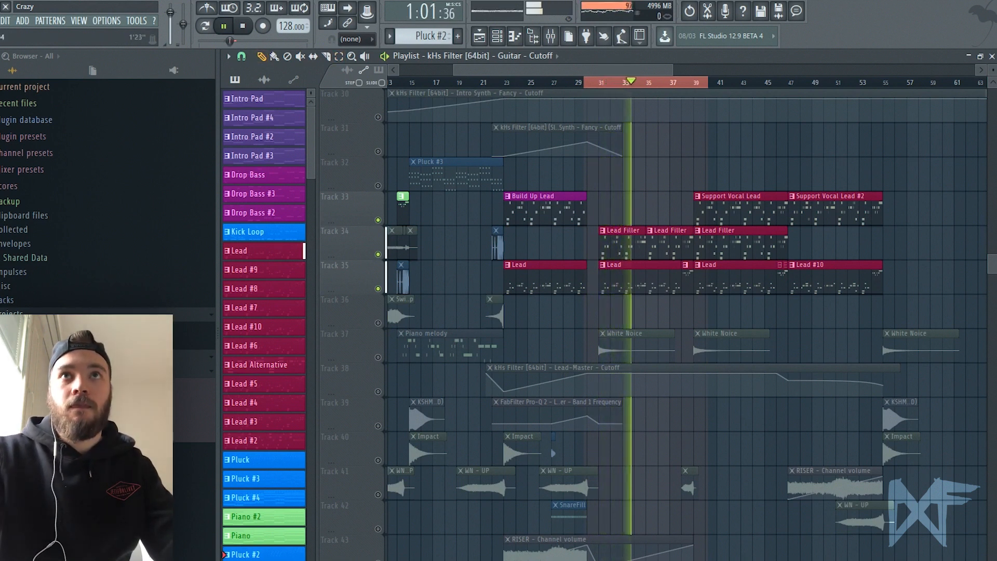
# Extend the time selection up to bar 47, listen to the support vocal lead on track 33 alone, and stop playback
pyautogui.moveTo(584, 82); pyautogui.dragTo(788, 83)
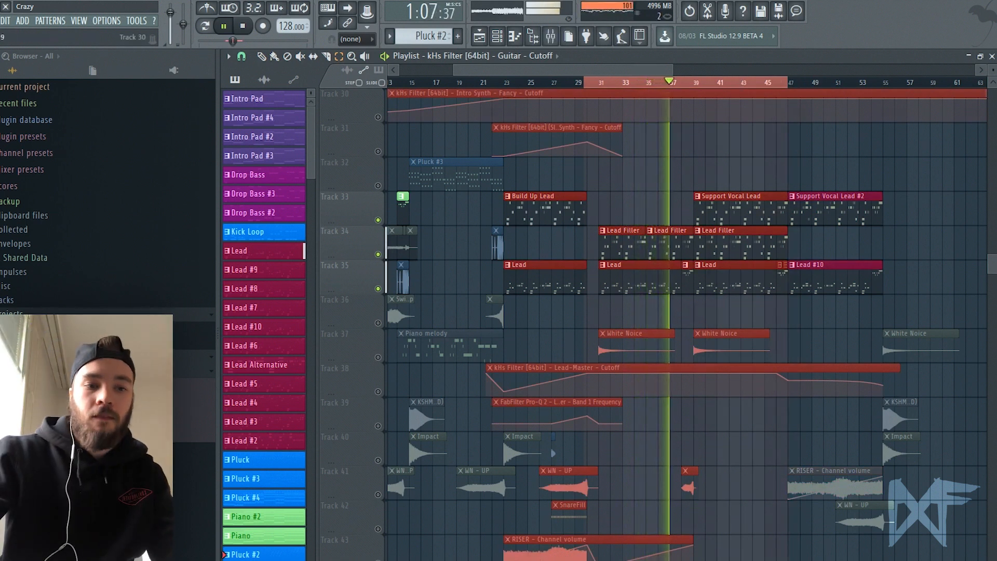
pyautogui.press('space')
pyautogui.press('space')
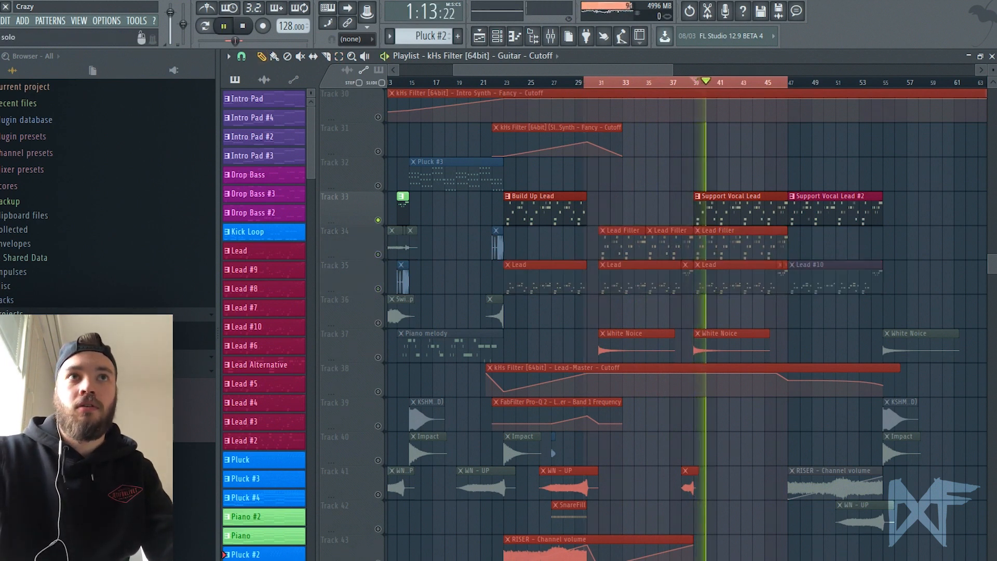
pyautogui.press('space')
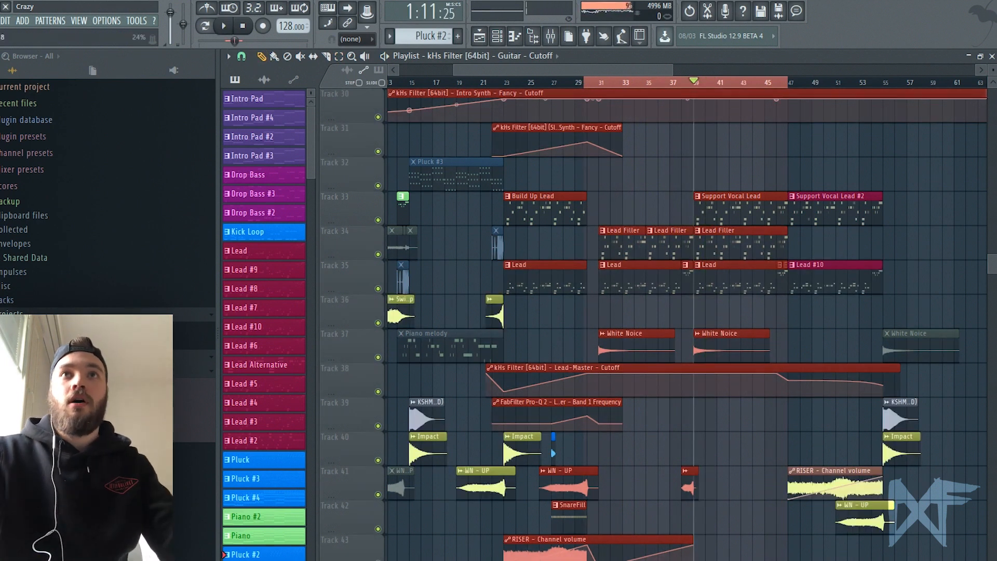
# Set the playlist time selection to run from bar 39 to bar 47
pyautogui.moveTo(694, 82); pyautogui.dragTo(787, 82)
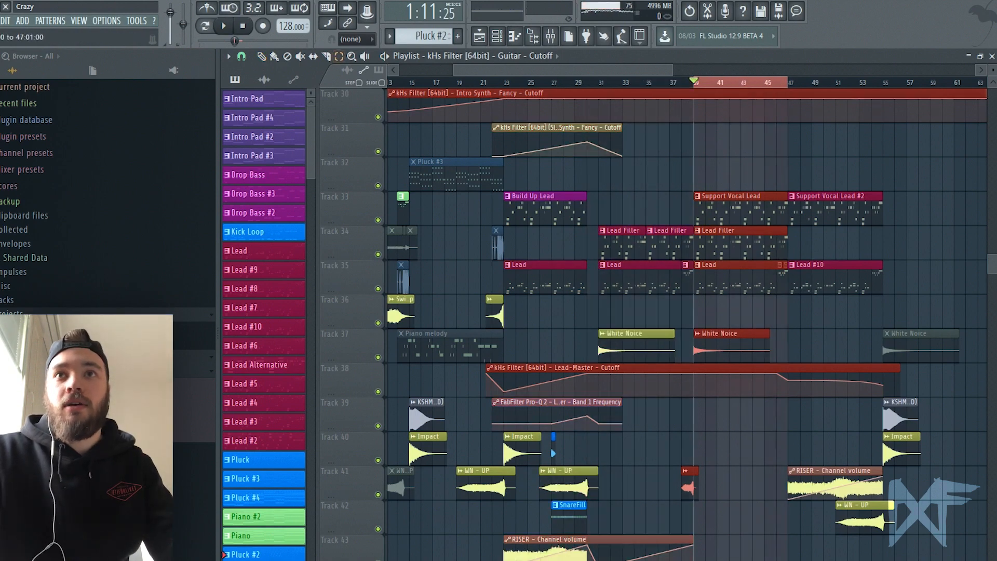
pyautogui.scroll(4, 686, 322)
pyautogui.scroll(-5, 686, 322)
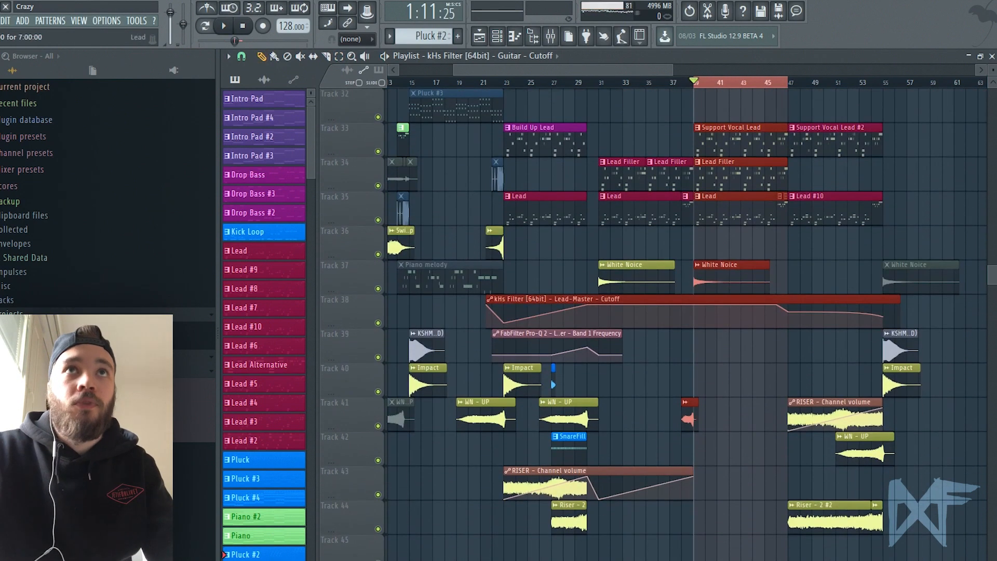
# Show the mixer with the red lead tracks in view
pyautogui.press('F9')
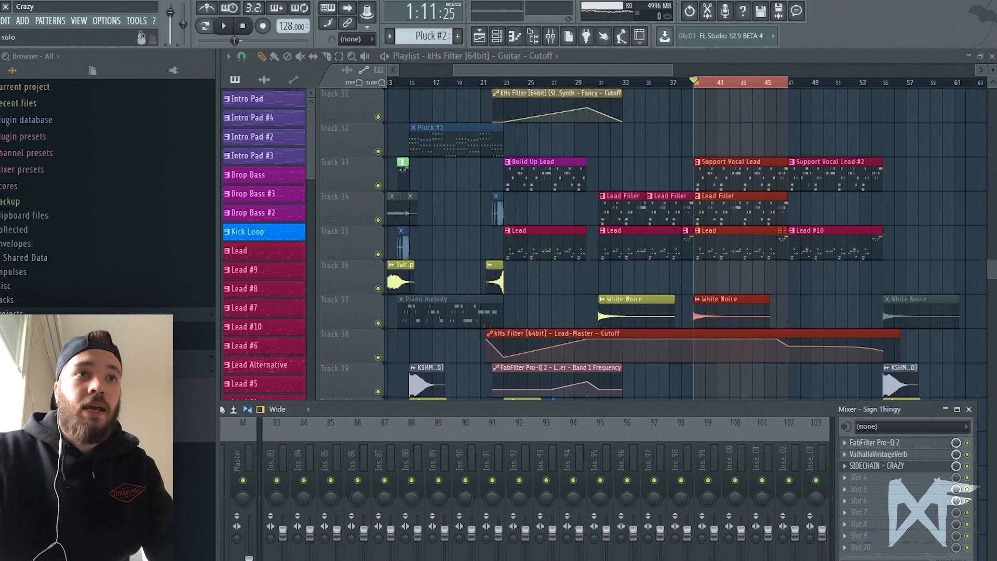
pyautogui.scroll(15, 525, 488)
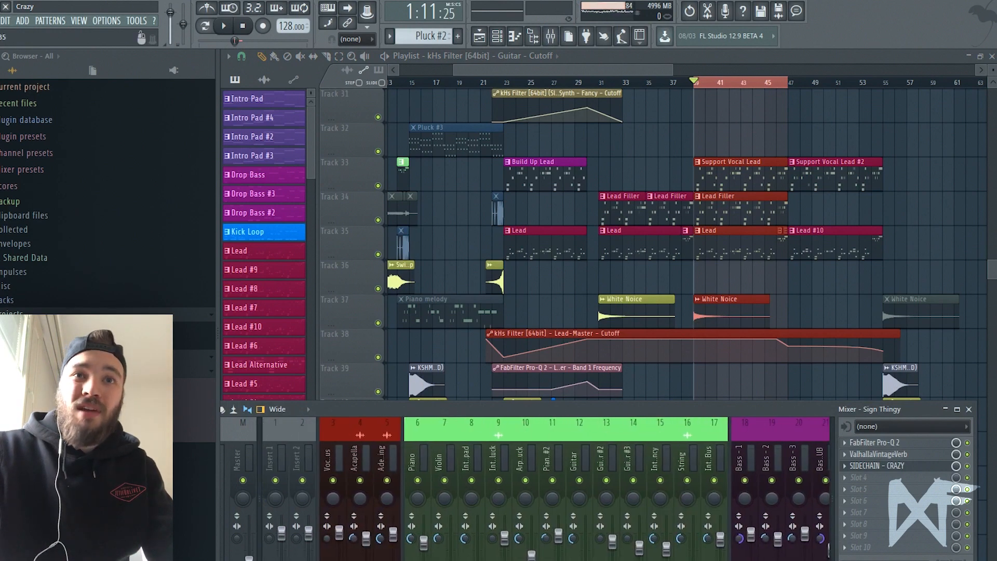
pyautogui.scroll(-8, 525, 488)
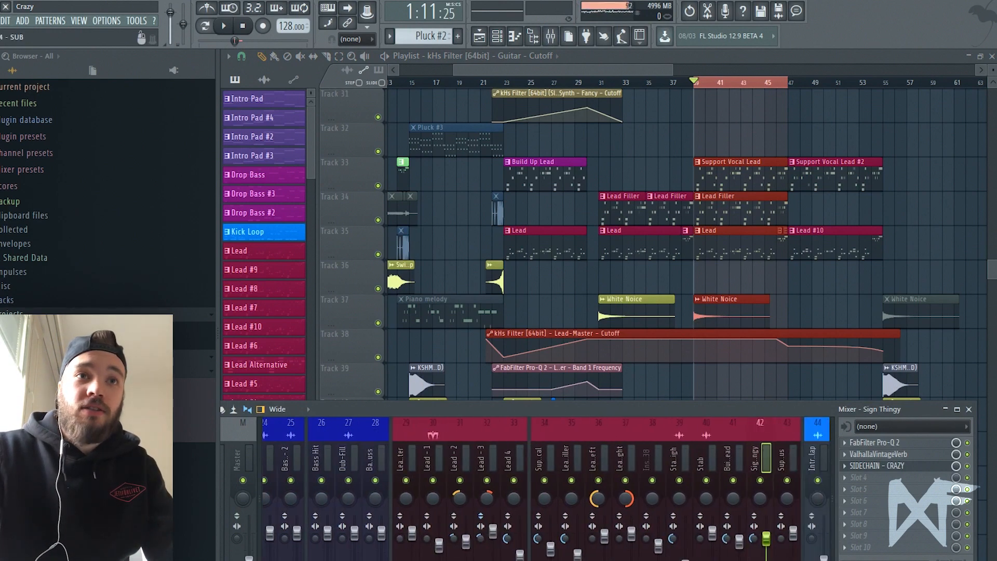
# Open the Lead clip's LEAD - Midi notes in the piano roll and place the channel rack over the upper middle of the grid
pyautogui.click(624, 240)
pyautogui.doubleClick(623, 240)
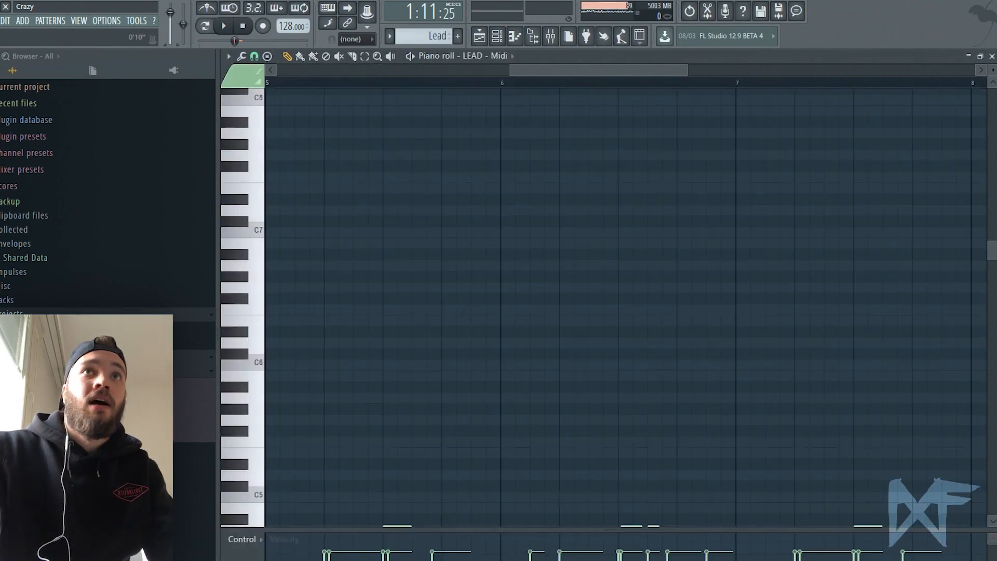
pyautogui.click(498, 36)
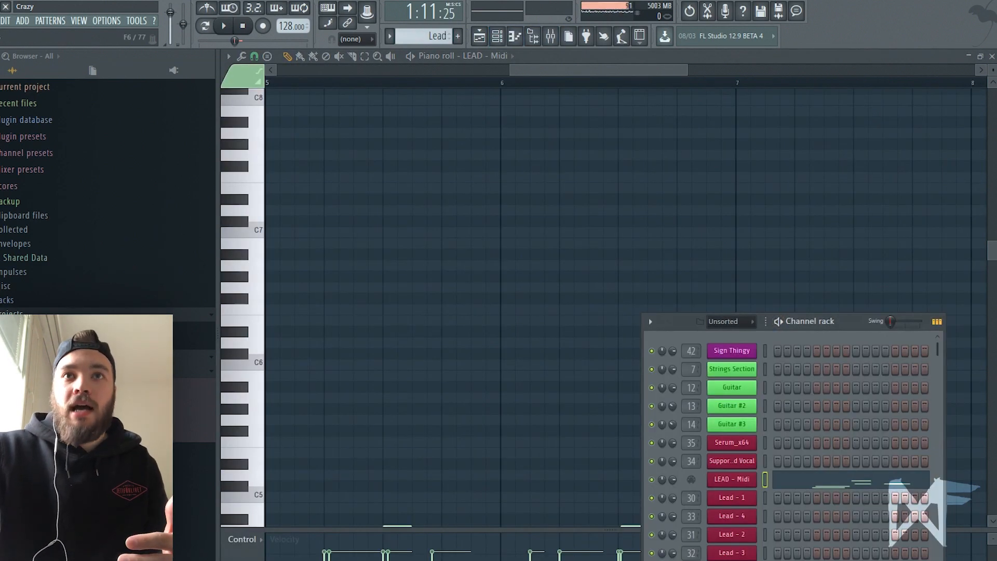
pyautogui.moveTo(811, 322); pyautogui.dragTo(554, 103)
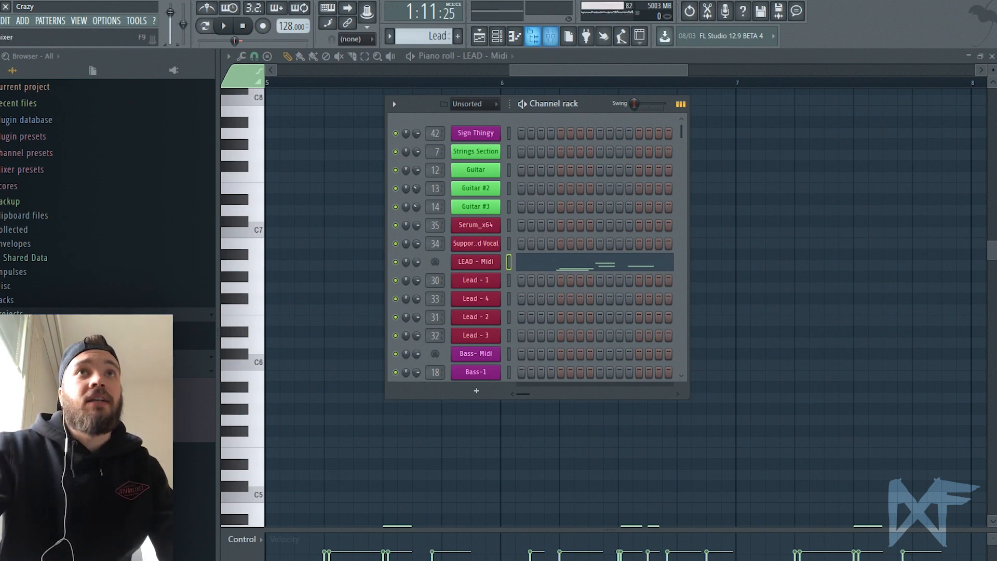
# Show the mixer at greater height beneath the channel rack and select the Support Lead Vocal track to view its effects
pyautogui.press('F9')
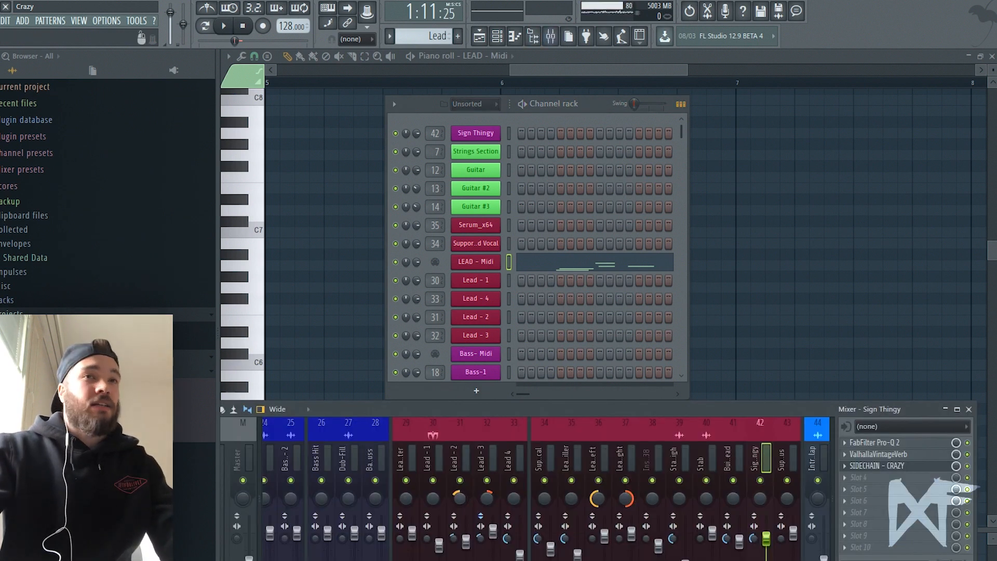
pyautogui.moveTo(544, 410); pyautogui.dragTo(574, 315)
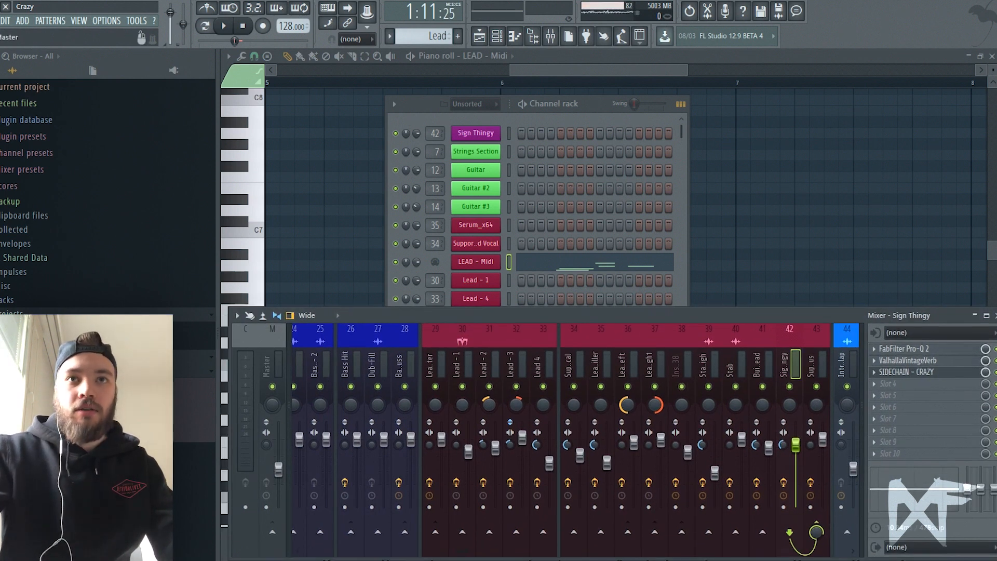
pyautogui.click(543, 363)
pyautogui.click(517, 363)
pyautogui.click(575, 363)
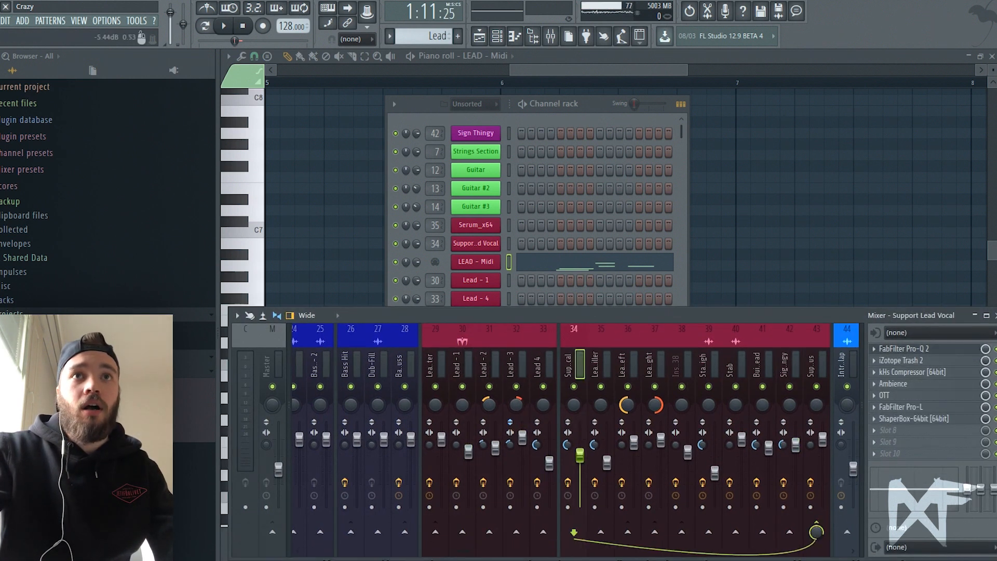
# Bring the channel rack in front of the mixer, open the LEAD - Midi channel's settings, and move them clear of the rack
pyautogui.press('F6')
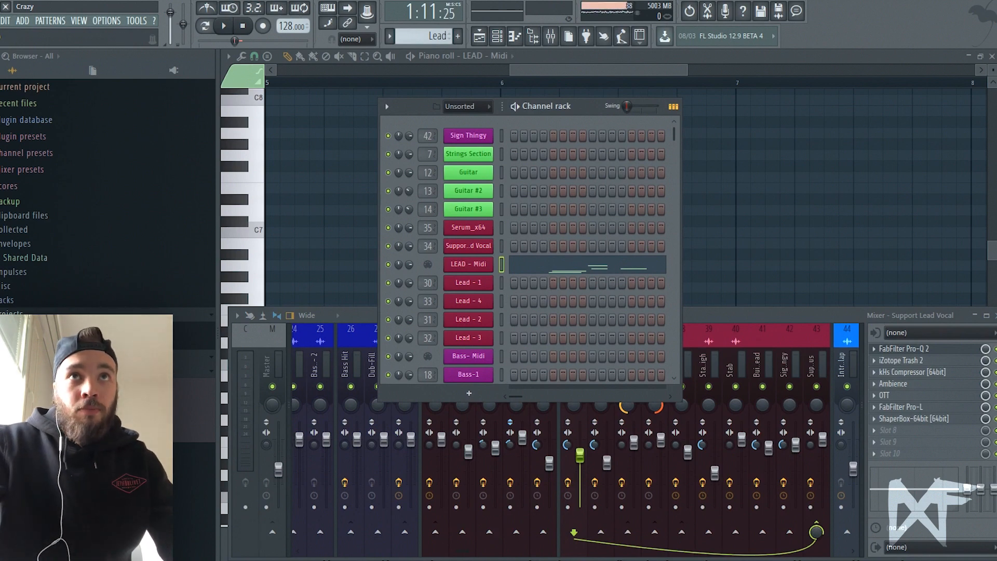
pyautogui.moveTo(572, 105); pyautogui.dragTo(605, 84)
pyautogui.click(503, 242)
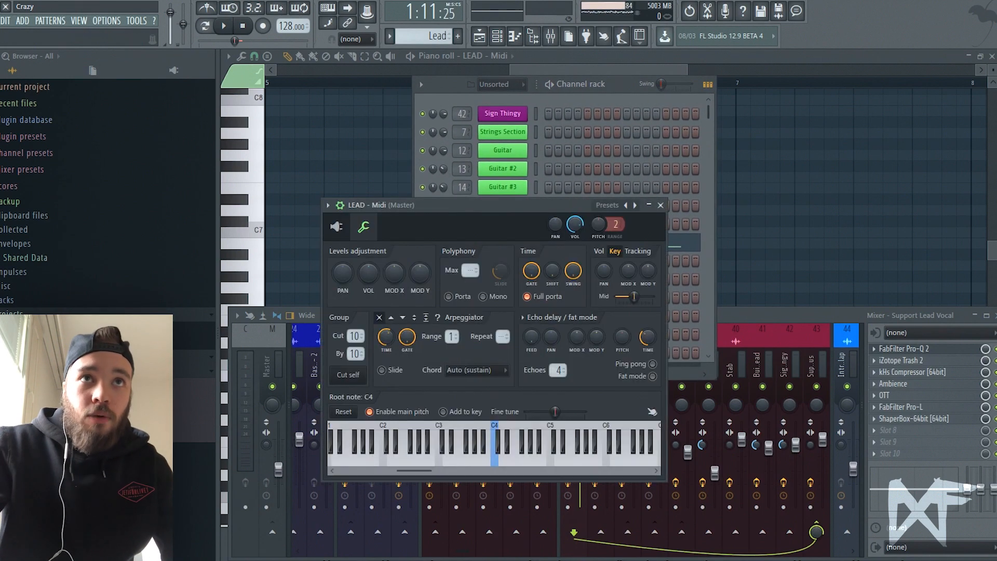
pyautogui.moveTo(457, 204); pyautogui.dragTo(696, 353)
# Open the LEAD - Midi channel's piano roll and examine the melody notes across all its bars
pyautogui.click(622, 243)
pyautogui.click(622, 243)
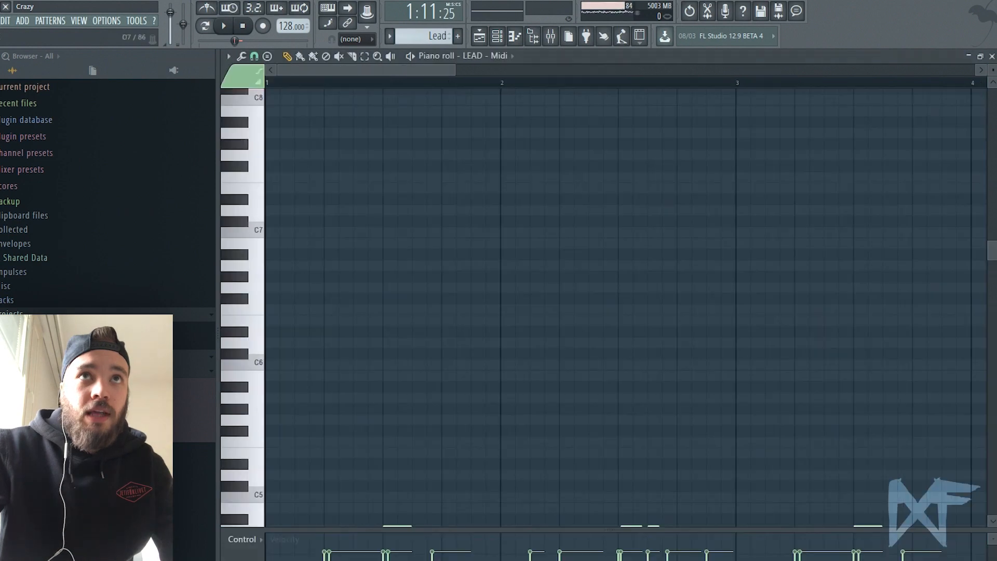
pyautogui.scroll(-2, 622, 242)
pyautogui.scroll(-9, 622, 243)
pyautogui.scroll(-7, 622, 243)
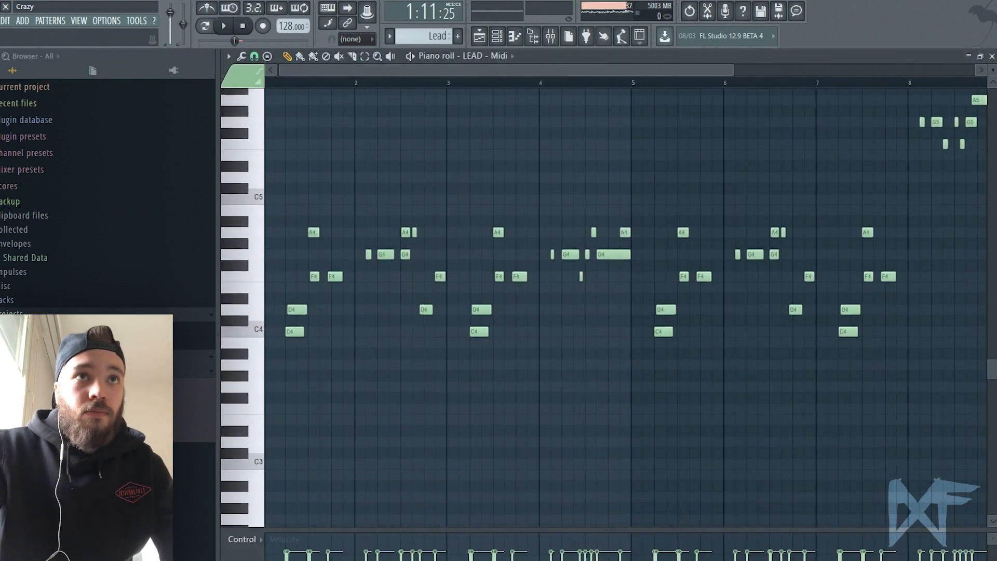
# Return to the channel rack and mixer, and reset the Lead-Master track's volume fader to its default
pyautogui.click(497, 36)
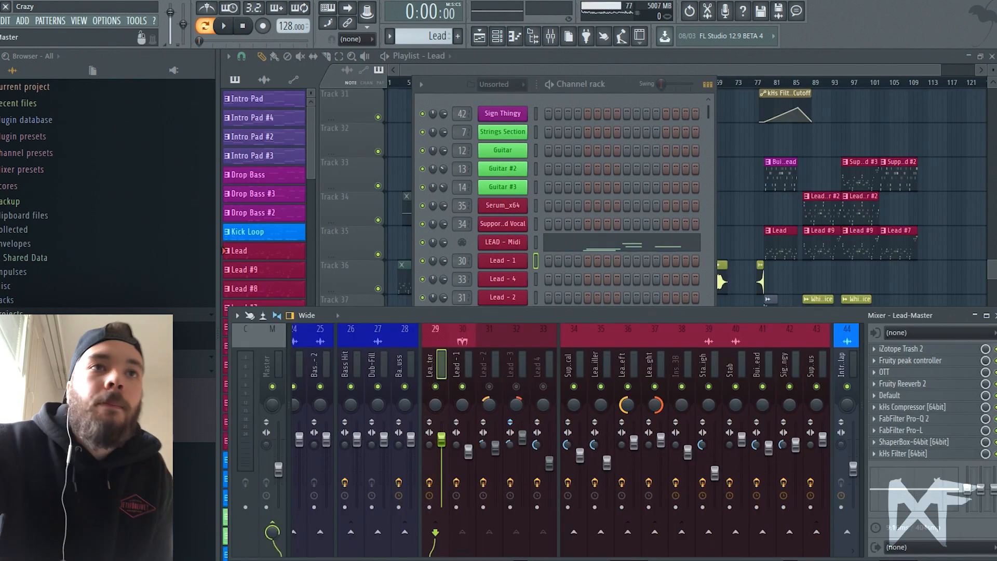
pyautogui.click(463, 365)
pyautogui.click(442, 441)
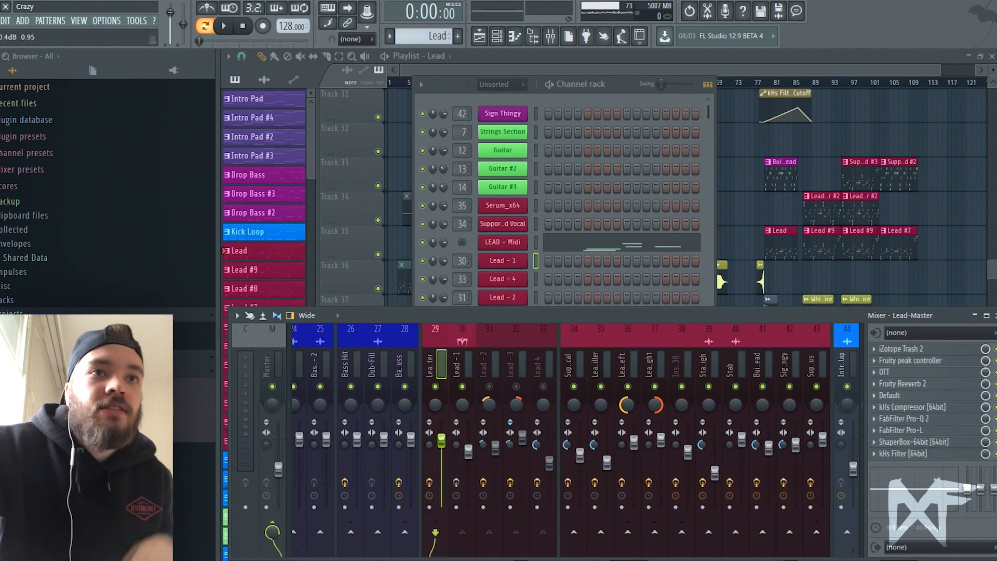
pyautogui.rightClick(441, 439)
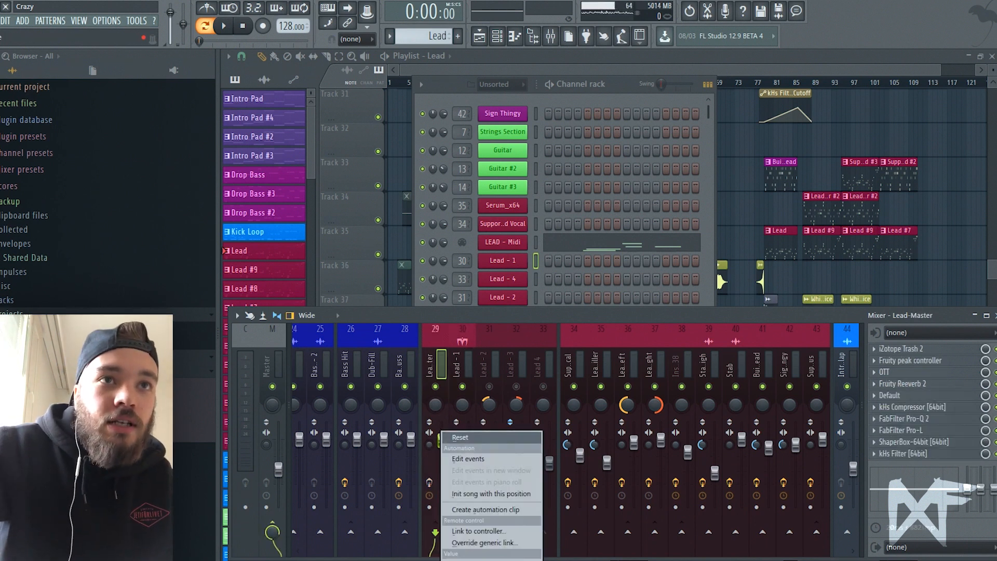
pyautogui.click(462, 437)
# Play the Lead pattern and raise the volume of the Master track
pyautogui.press('space')
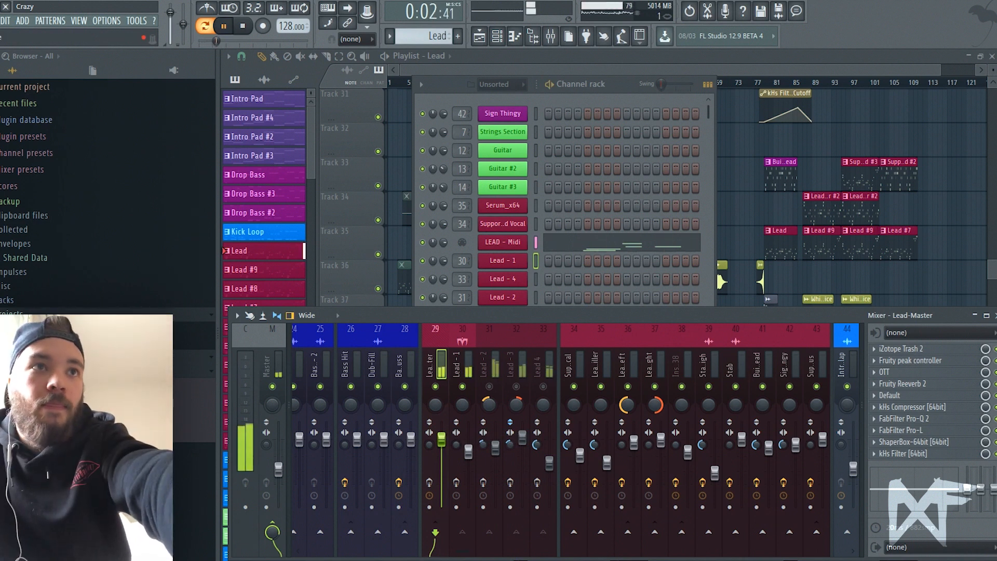
pyautogui.click(278, 450)
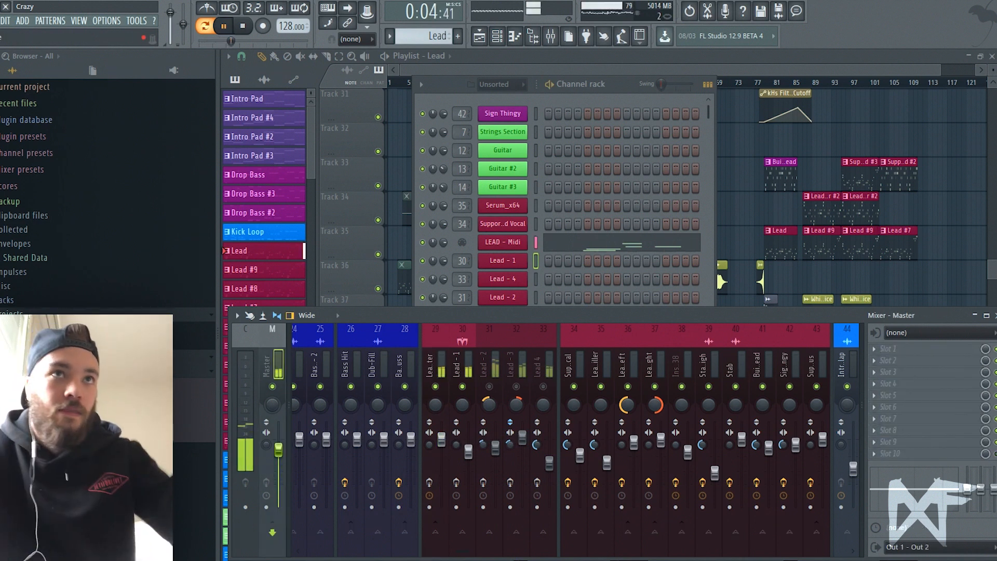
# Listen to the Lead - 2 and Lead - 3 layers separately and select the Lead - 3 mixer track
pyautogui.press('space')
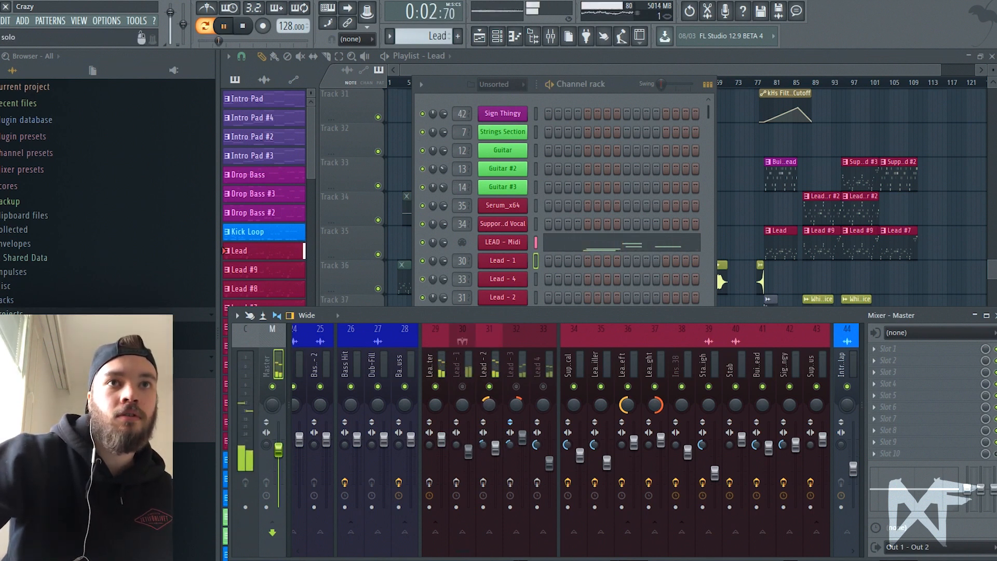
pyautogui.press('space')
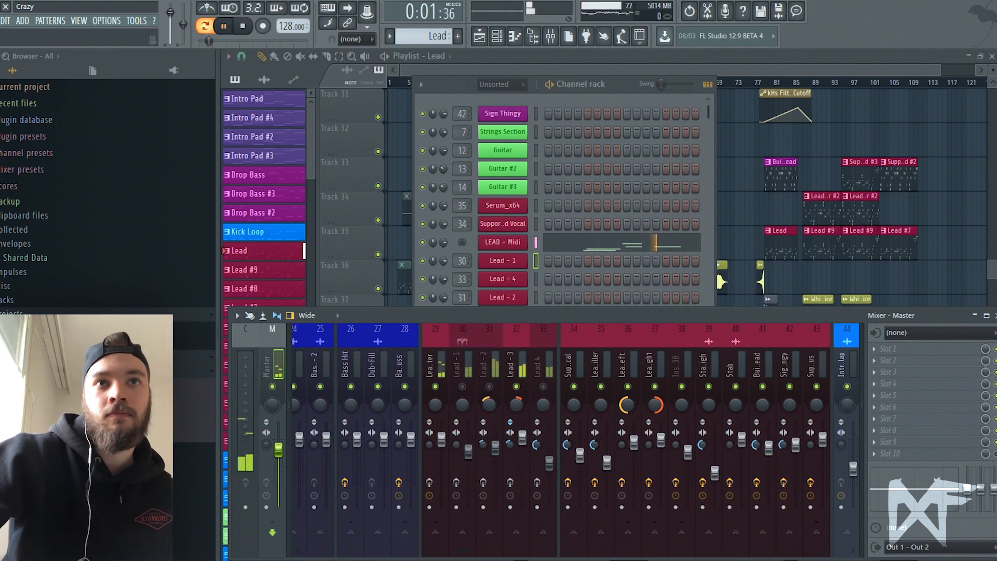
pyautogui.click(516, 365)
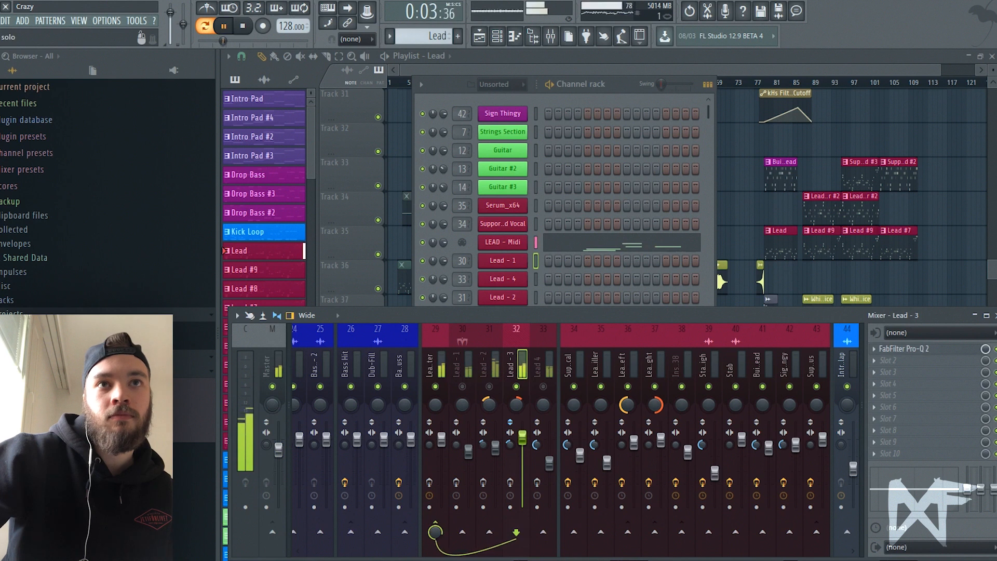
# Mute the Lead - 3 layer, audition the Lead 4 layer and stop playback
pyautogui.click(517, 386)
pyautogui.press('space')
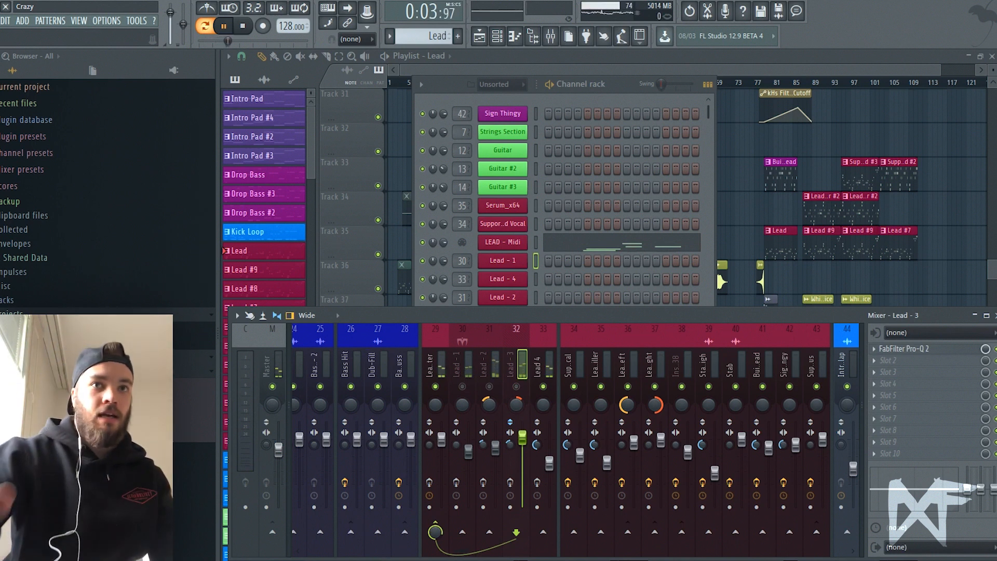
pyautogui.press('space')
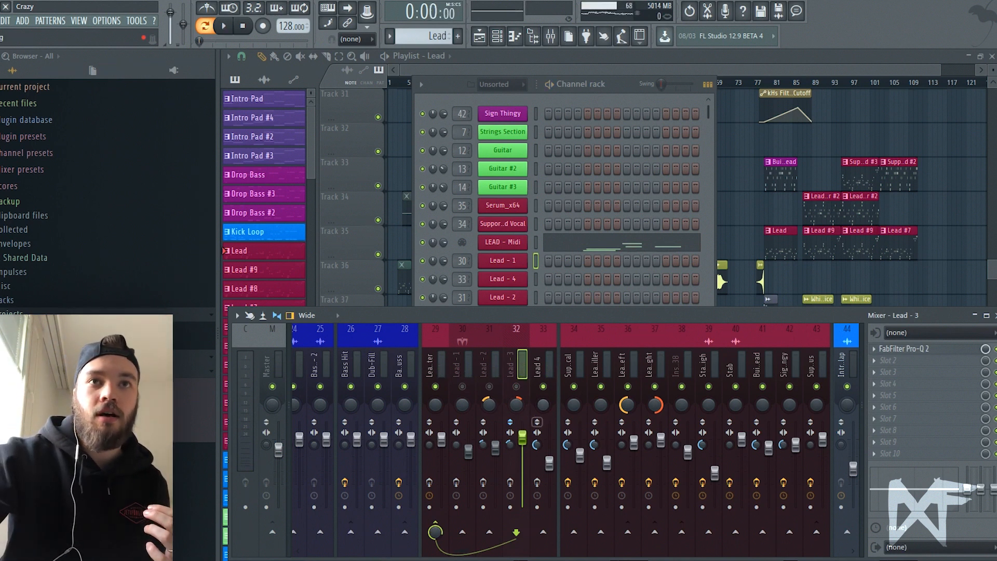
# Isolate the Lead - 1 mixer track, audition it on its own and shift the mixer window slightly
pyautogui.click(462, 366)
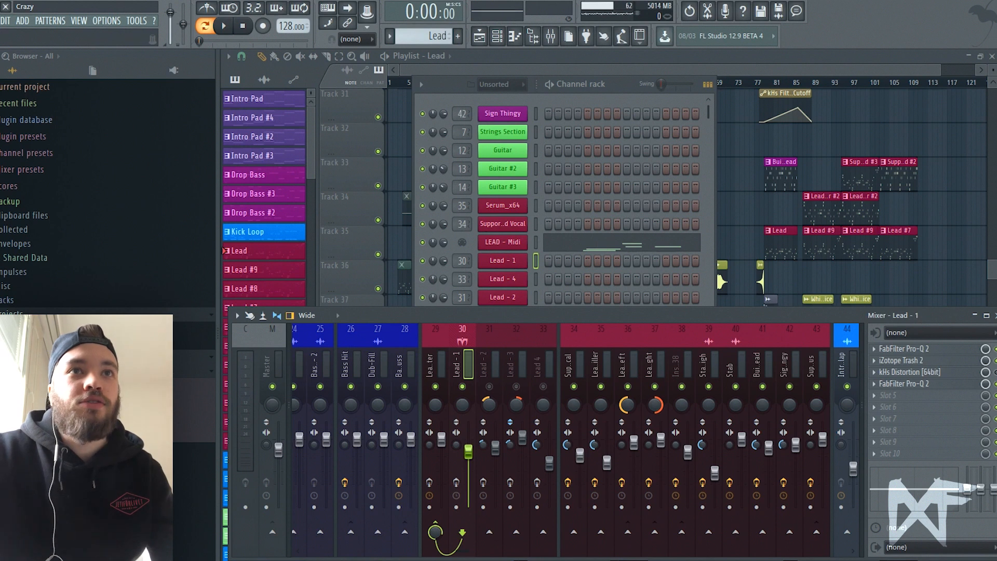
pyautogui.moveTo(598, 316); pyautogui.dragTo(603, 295)
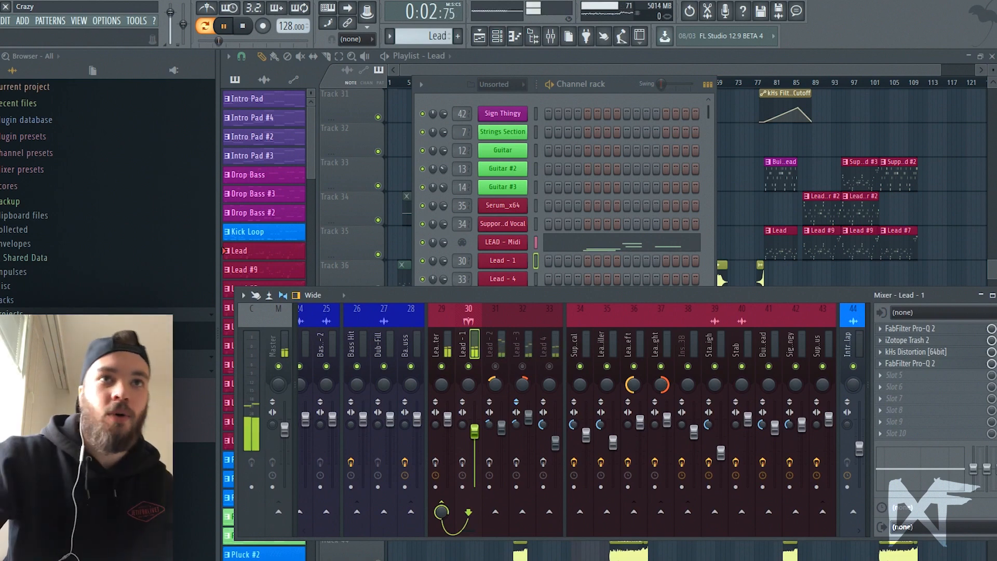
pyautogui.press('space')
# Open the Serum instrument of the Lead - 1 channel, with the LD_Make Move preset
pyautogui.click(503, 279)
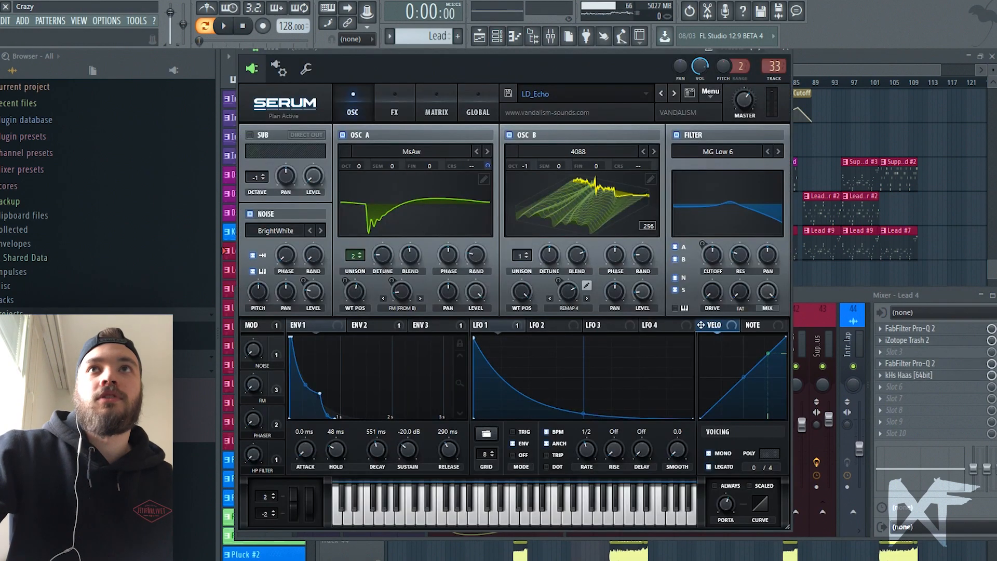
pyautogui.press('Escape')
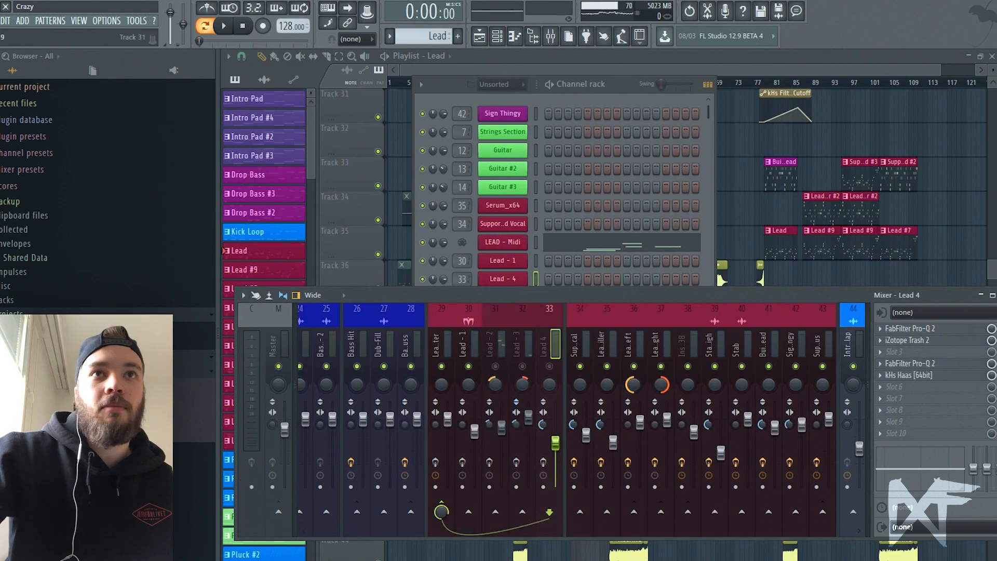
pyautogui.click(244, 251)
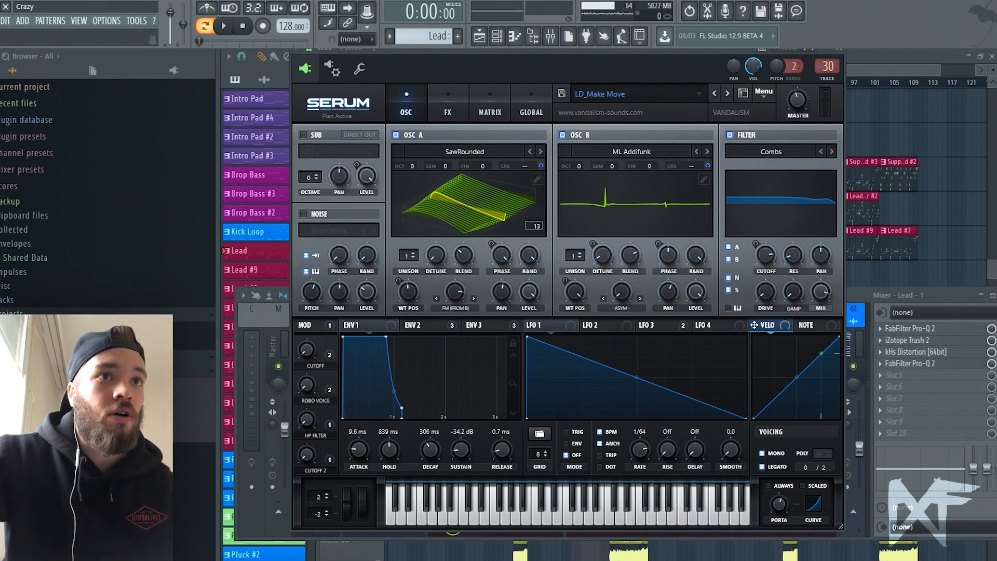
# Try a longer attack on Env 2 of the Lead - 1 synth during playback, return it to 0.0 ms and stop playback
pyautogui.click(421, 325)
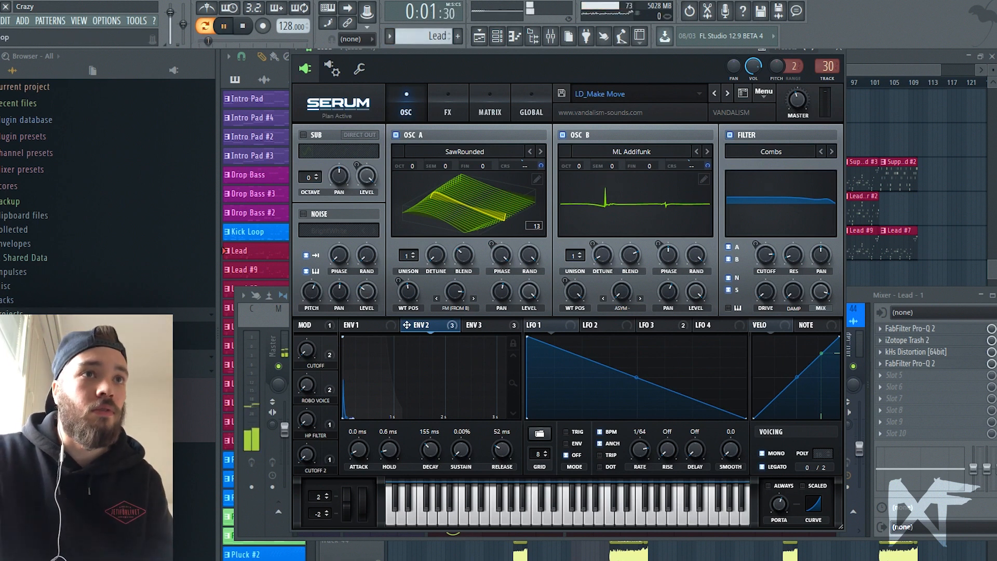
pyautogui.moveTo(343, 336); pyautogui.dragTo(390, 336)
pyautogui.moveTo(359, 450); pyautogui.dragTo(359, 502)
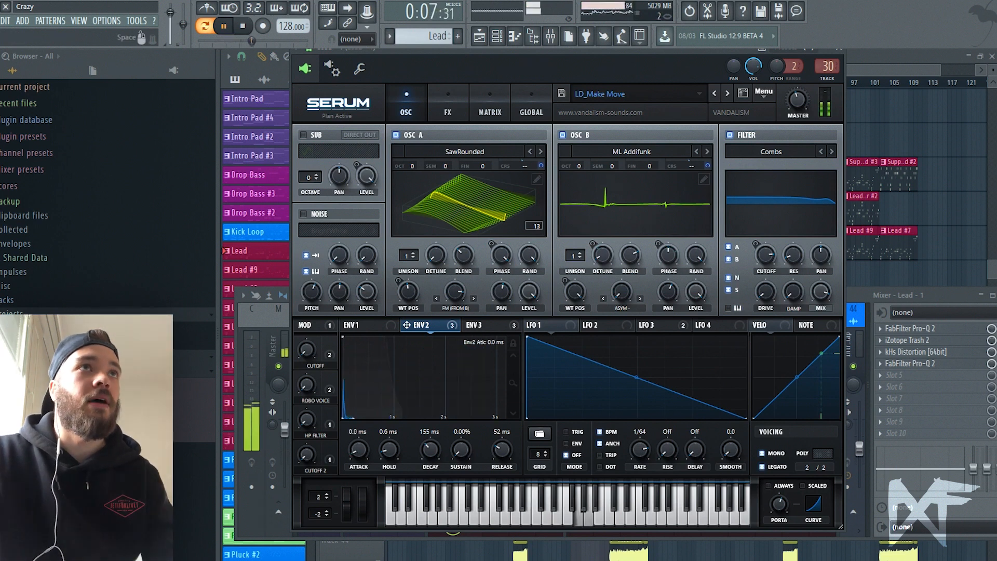
pyautogui.press('space')
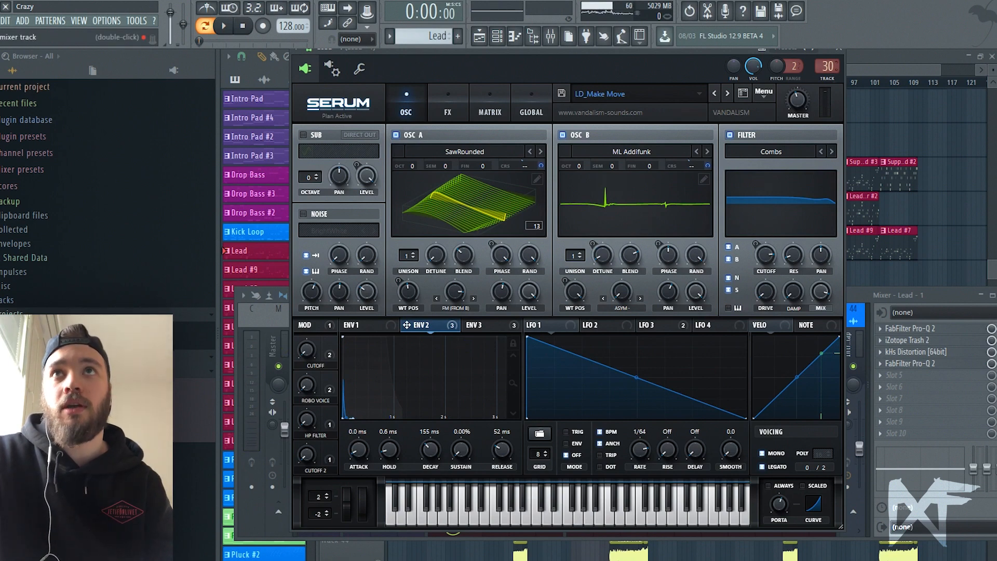
# Examine the effects rack of the Lead - 1 synth, close the synth and raise the mixer window over the channel rack
pyautogui.click(448, 107)
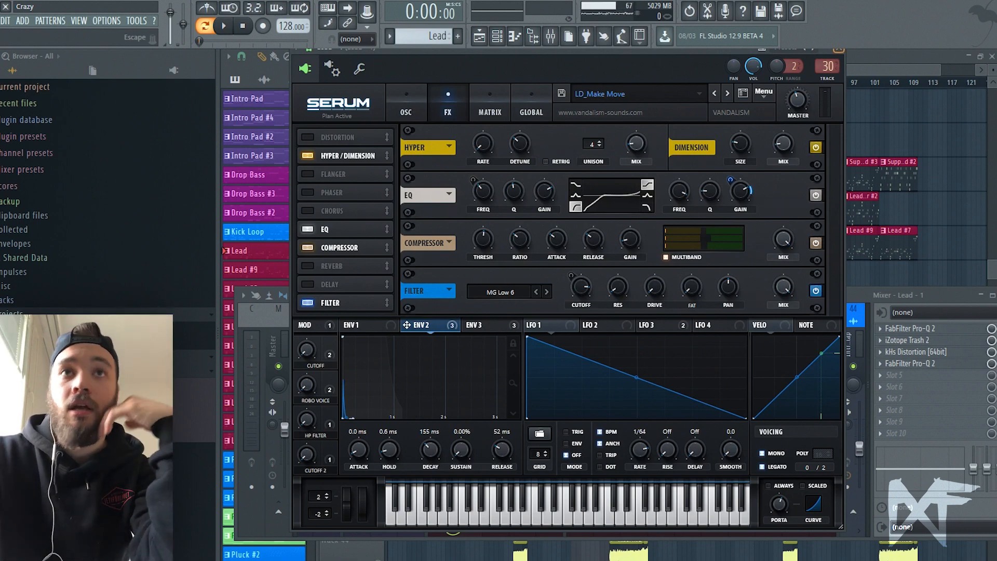
pyautogui.click(839, 50)
pyautogui.moveTo(676, 295); pyautogui.dragTo(680, 167)
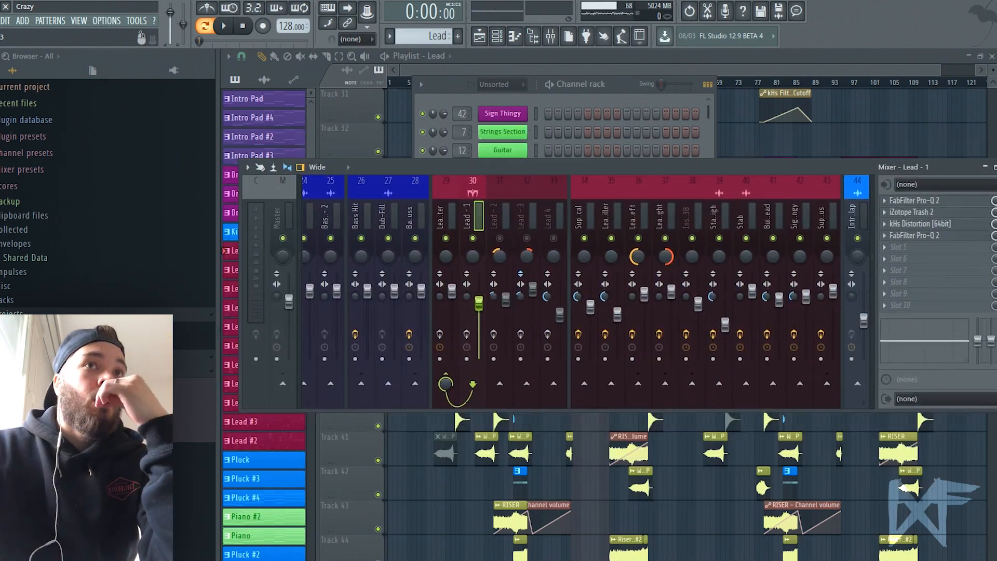
# Unmute the Lead - 2, Lead - 3 and Lead 4 mixer tracks and select the Lead - 1 track
pyautogui.click(494, 216)
pyautogui.click(548, 216)
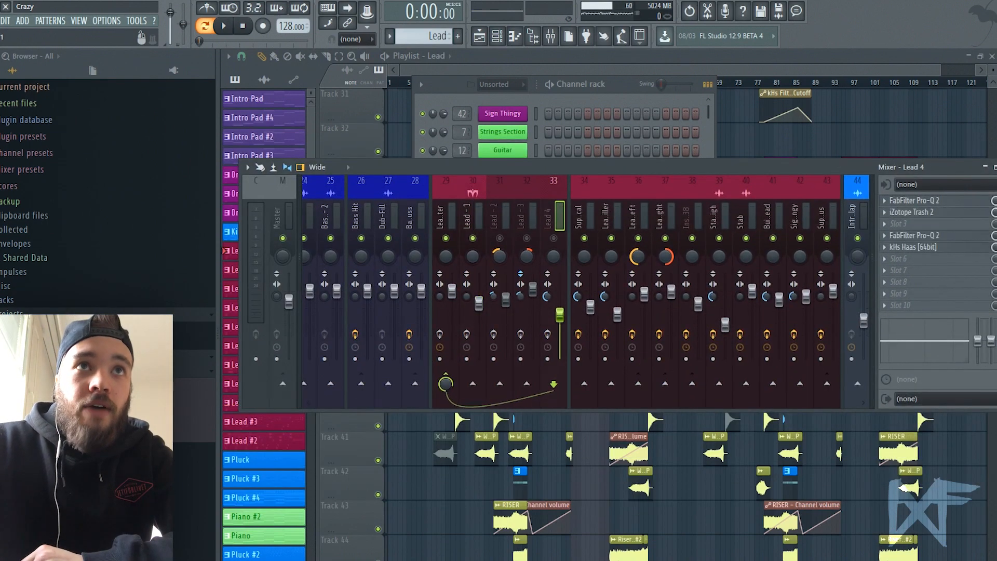
pyautogui.press('Left')
pyautogui.press('Left')
pyautogui.press('Left')
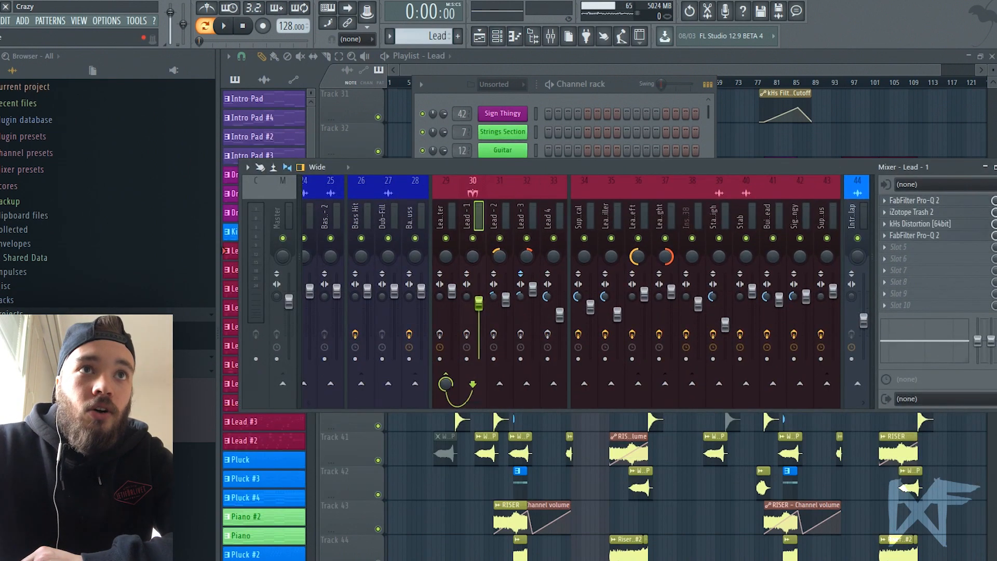
# Go through the Lead-Master, Lead - 1, Lead - 2 and Lead - 3 mixer tracks to examine their effect chains
pyautogui.press('Left')
pyautogui.press('Right')
pyautogui.press('Left')
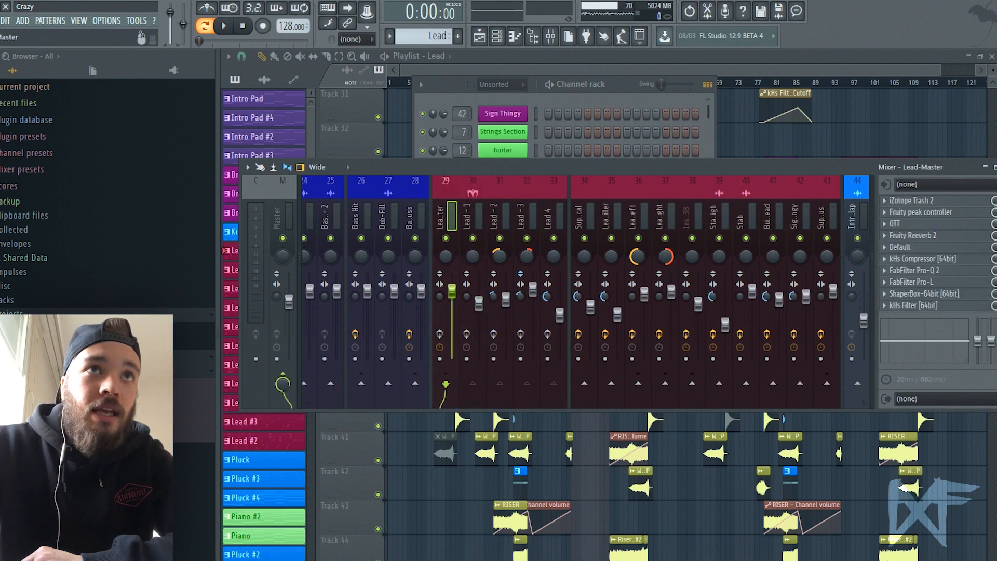
pyautogui.press('Right')
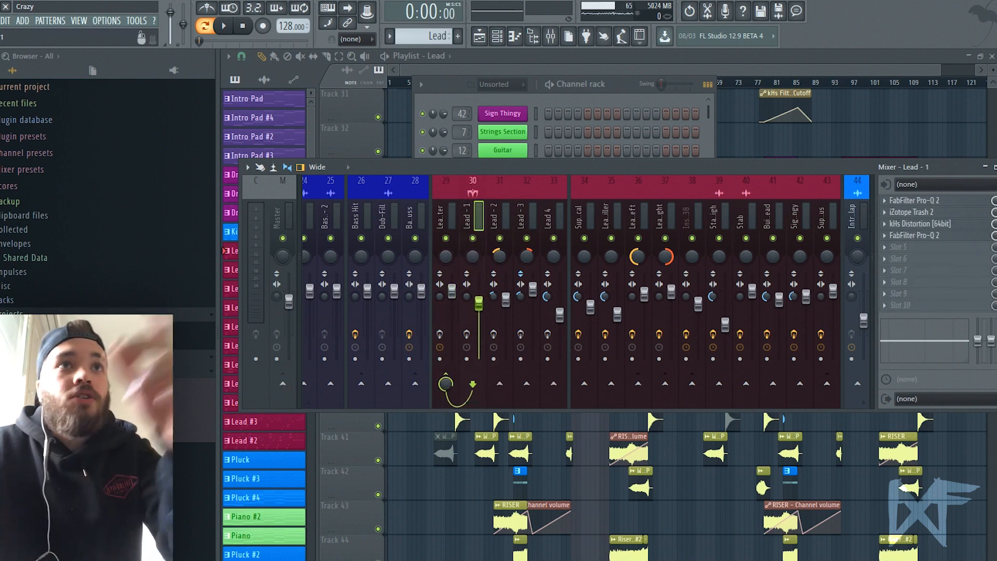
pyautogui.press('Right')
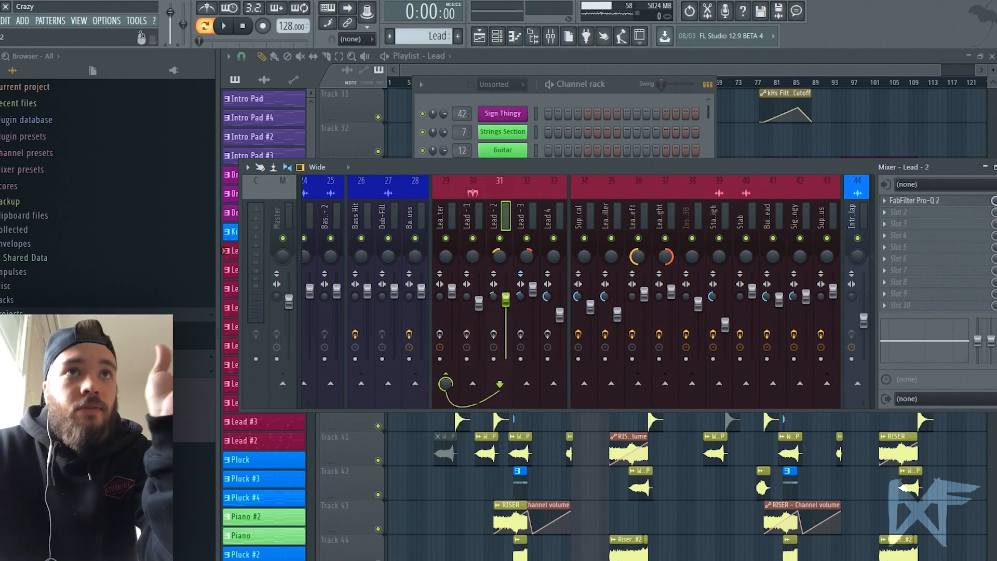
pyautogui.press('Right')
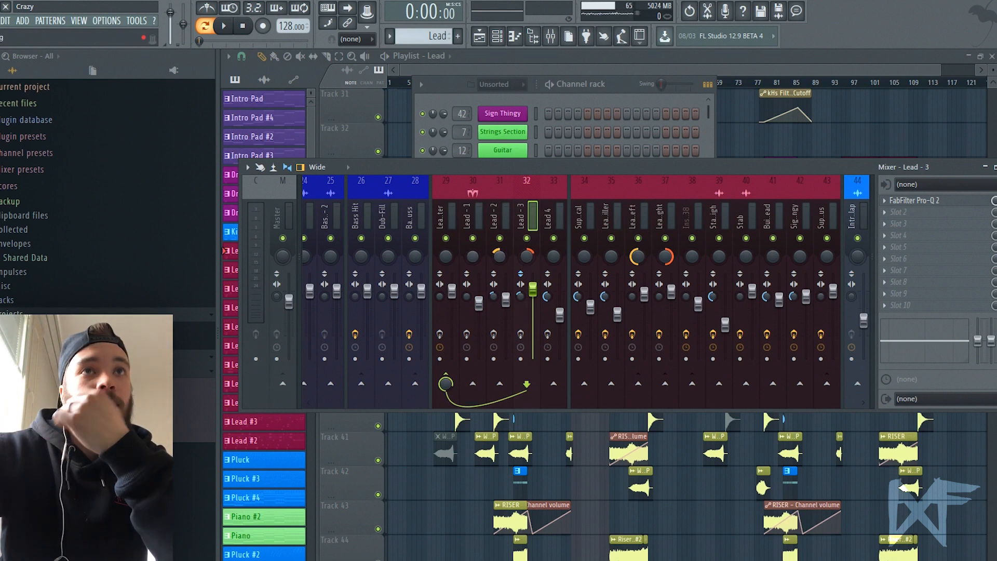
# Try wider panning on Lead - 2 to the left and Lead - 3 to the right, then restore both pan positions
pyautogui.press('Left')
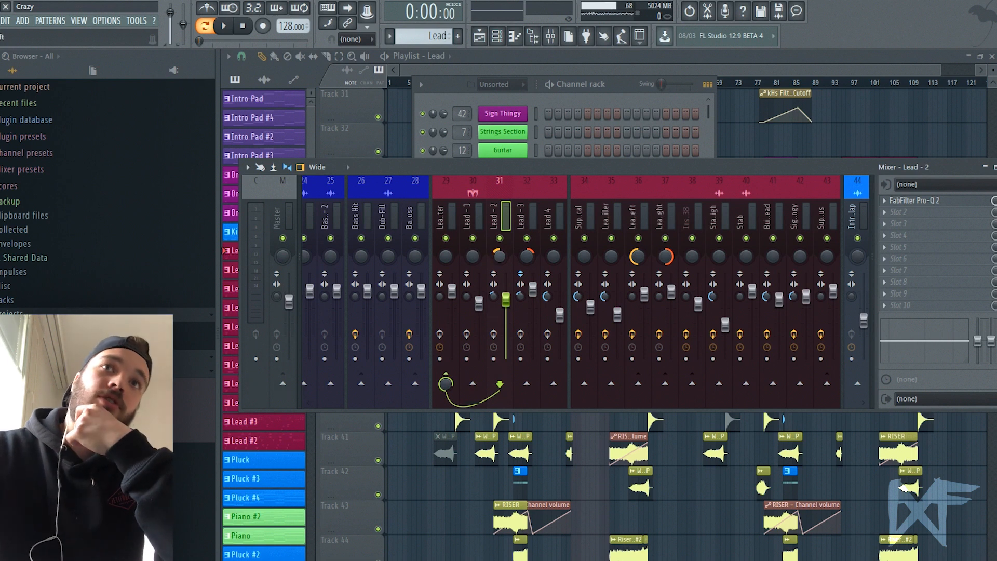
pyautogui.press('Right')
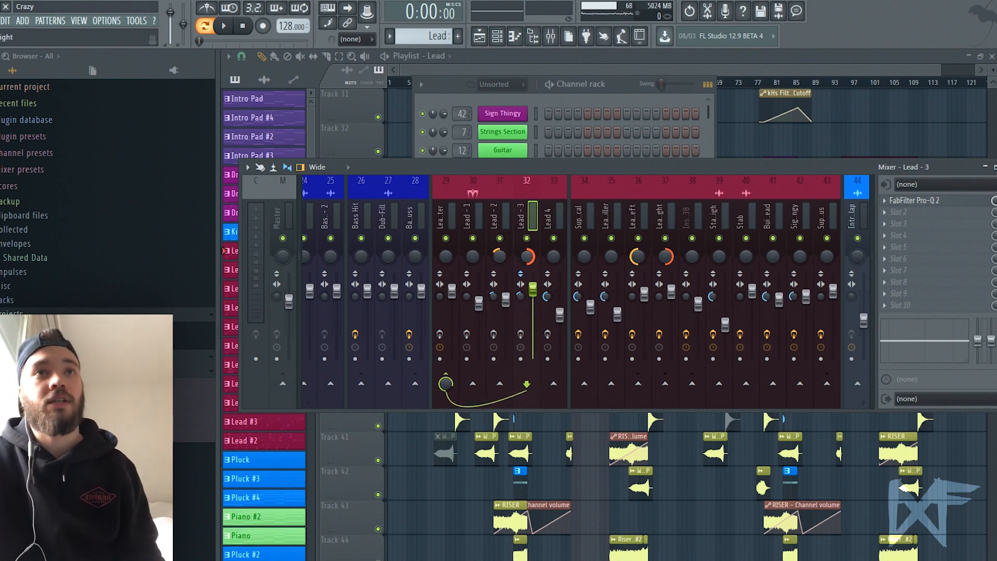
pyautogui.moveTo(527, 256); pyautogui.dragTo(526, 215)
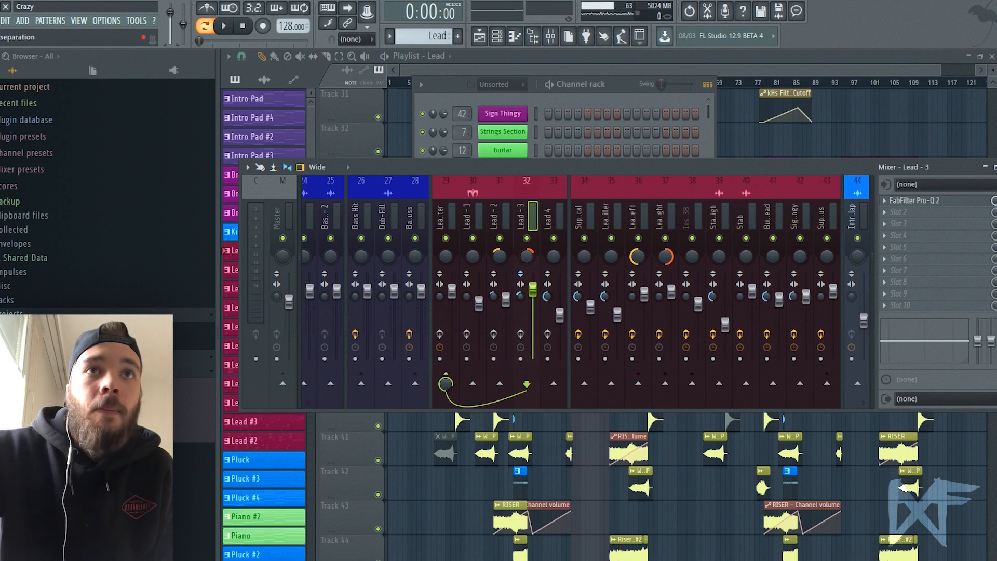
# Compare the stereo separation and effect chain of Lead 4 with the Lead - 1 mixer track
pyautogui.click(548, 296)
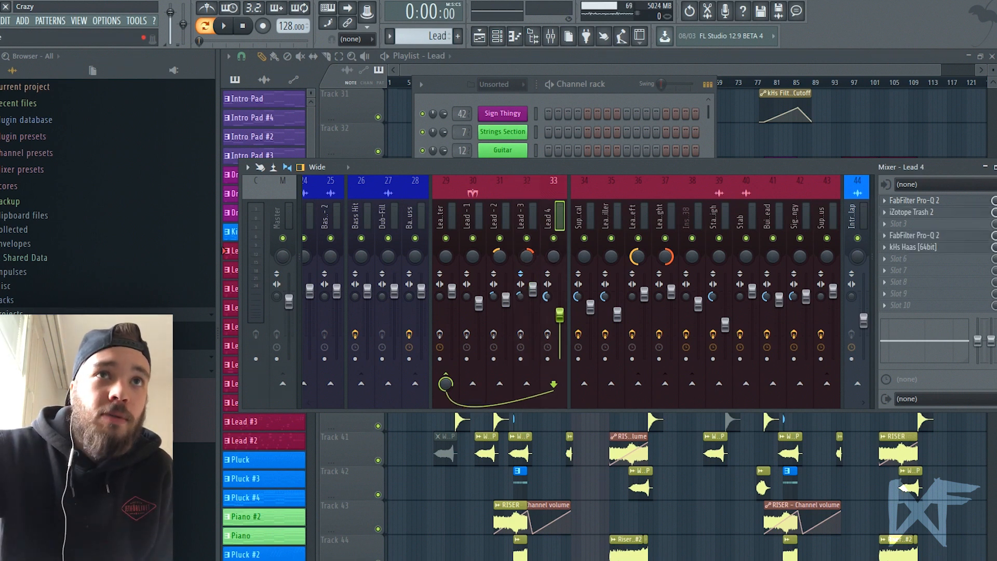
pyautogui.press('Left')
pyautogui.press('Left')
pyautogui.press('Left')
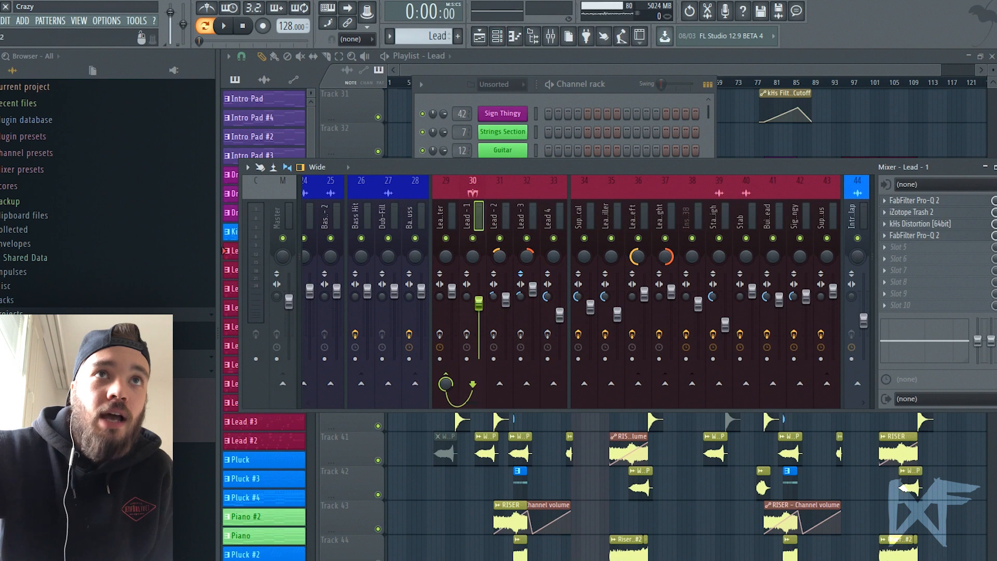
pyautogui.click(549, 218)
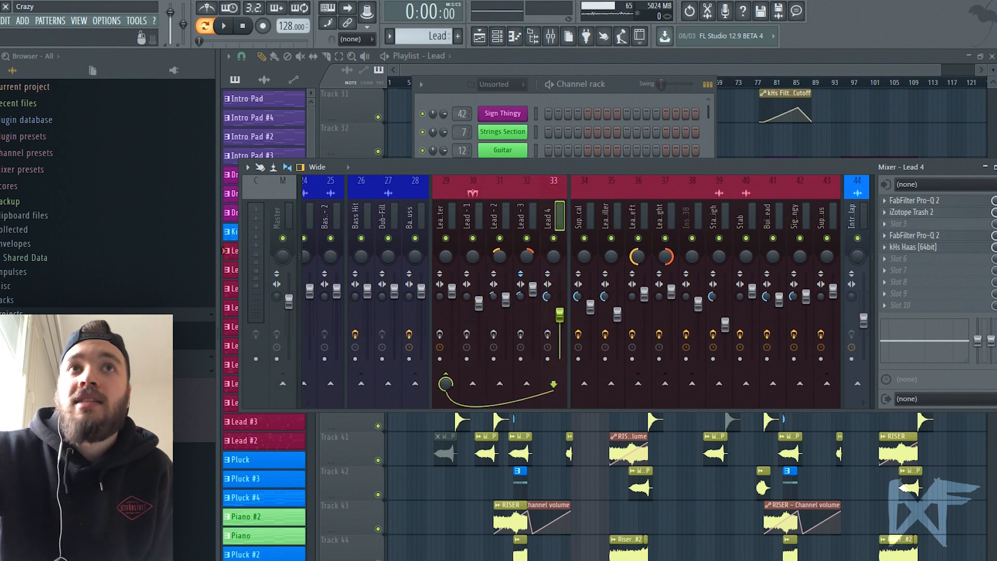
# Mute the Lead - 2, Lead - 3 and Lead - 1 tracks, audition Lead 4 alone and stop playback
pyautogui.click(499, 239)
pyautogui.click(527, 238)
pyautogui.press('space')
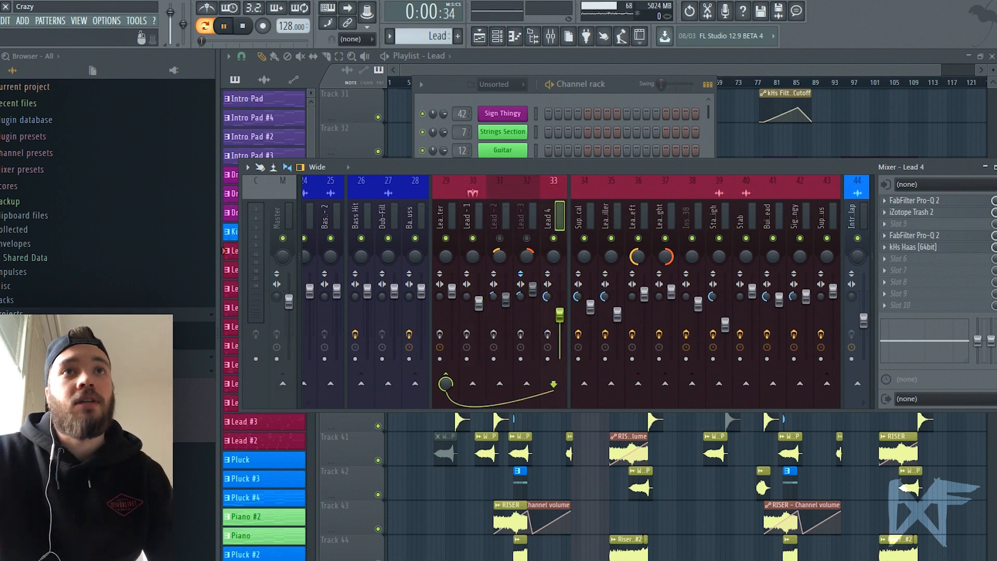
pyautogui.click(473, 238)
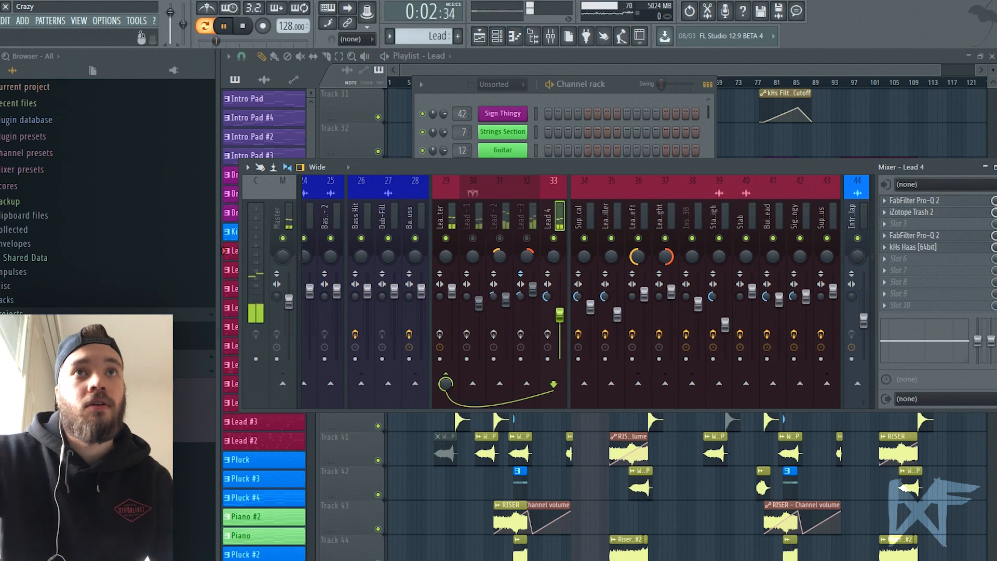
pyautogui.press('space')
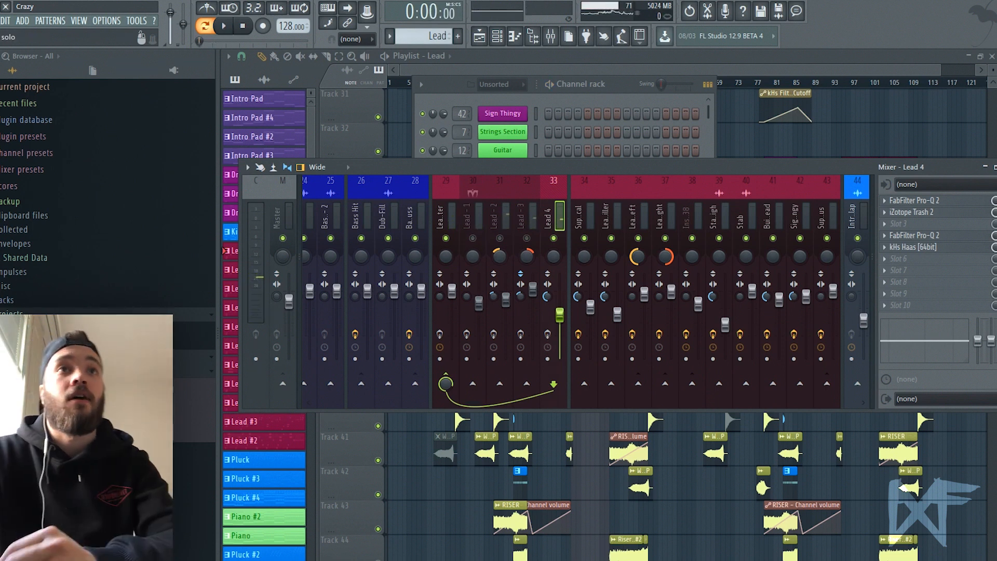
# Unmute Lead - 1, mute Lead 4 so only Lead - 1 remains active among the layers, and select the Lead - 1 track
pyautogui.click(472, 239)
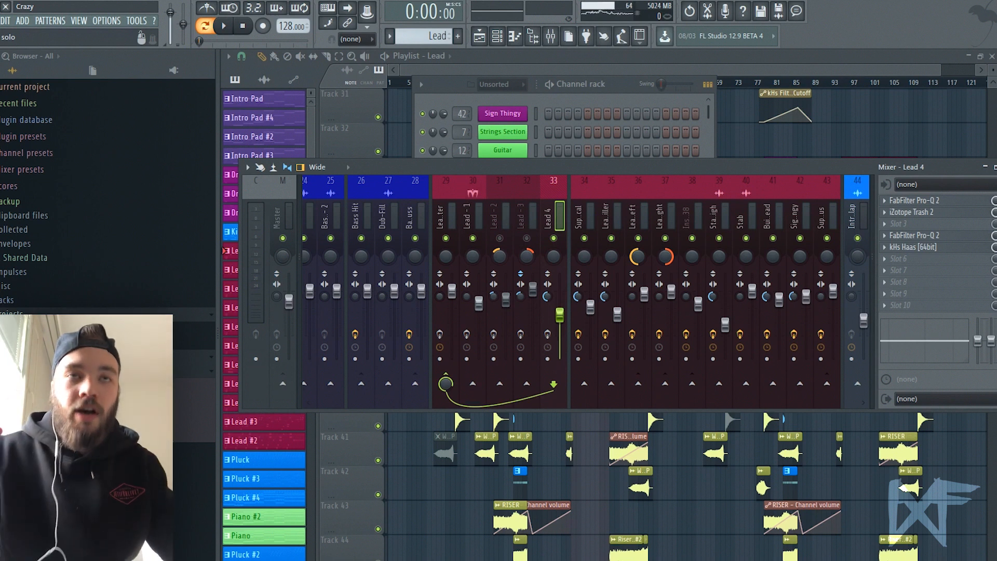
pyautogui.click(521, 216)
pyautogui.click(495, 217)
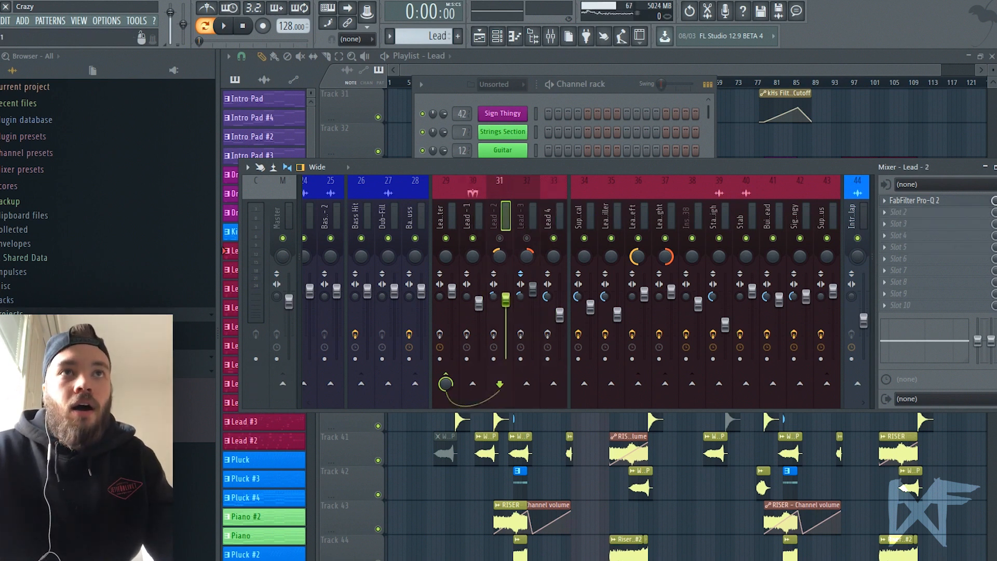
pyautogui.click(527, 239)
pyautogui.click(554, 239)
pyautogui.click(527, 238)
pyautogui.click(521, 216)
pyautogui.click(467, 217)
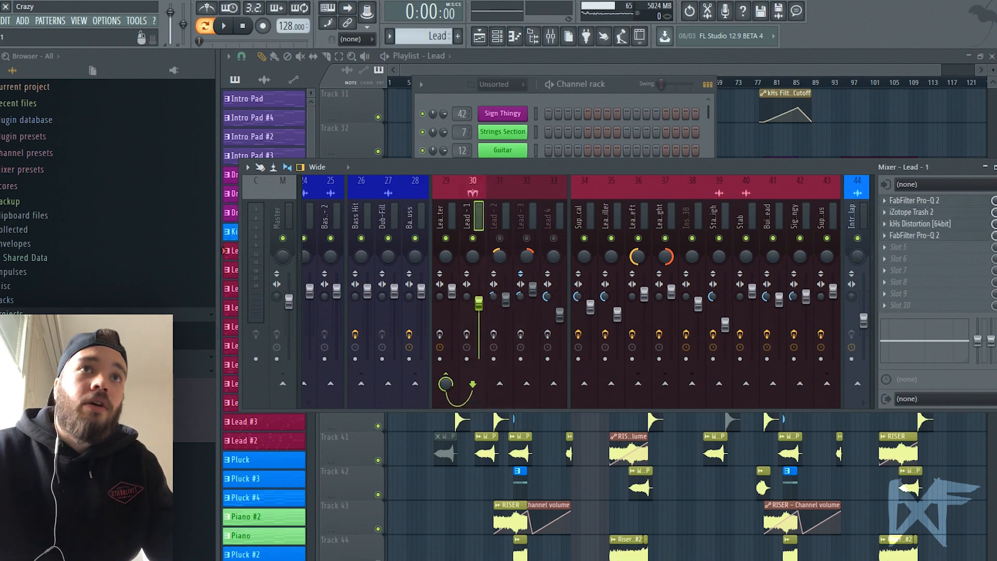
# View the Lead-Master effect chain, then open the first FabFilter Pro-Q 2 on Lead - 1 and inspect its high-frequency dip
pyautogui.click(440, 216)
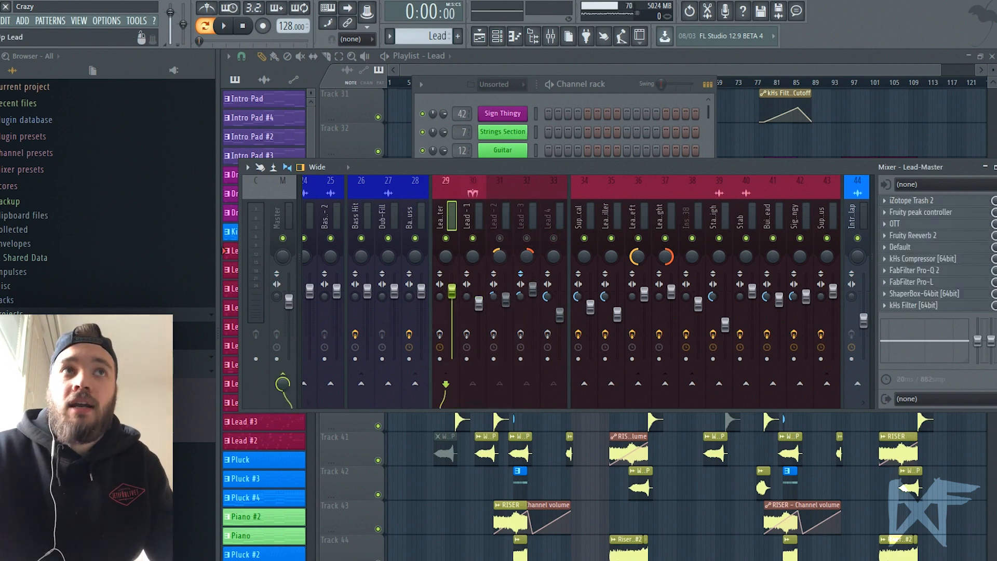
pyautogui.moveTo(769, 167)
pyautogui.mouseDown()
pyautogui.moveTo(725, 180)
pyautogui.moveTo(764, 168)
pyautogui.moveTo(751, 164)
pyautogui.mouseUp()
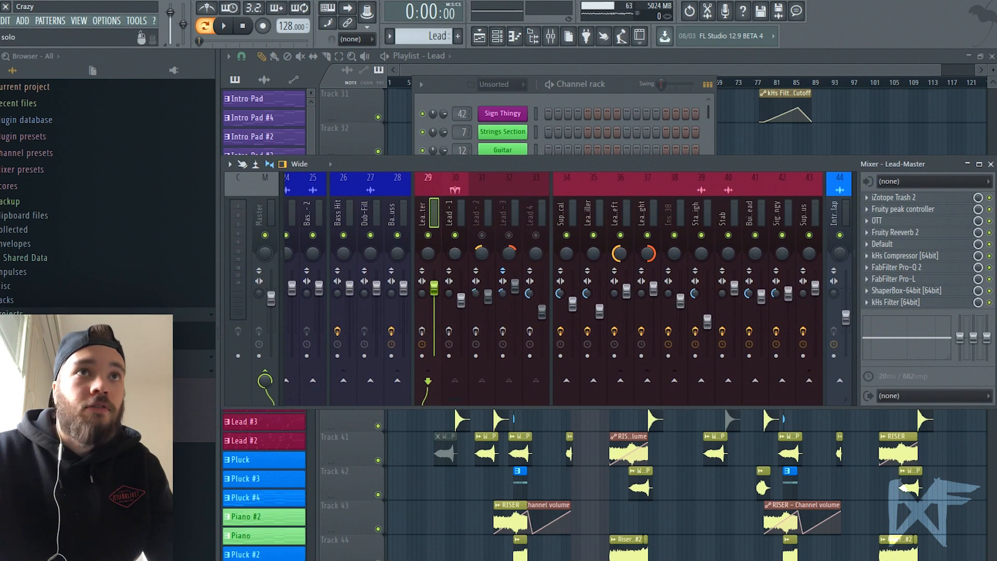
pyautogui.click(461, 213)
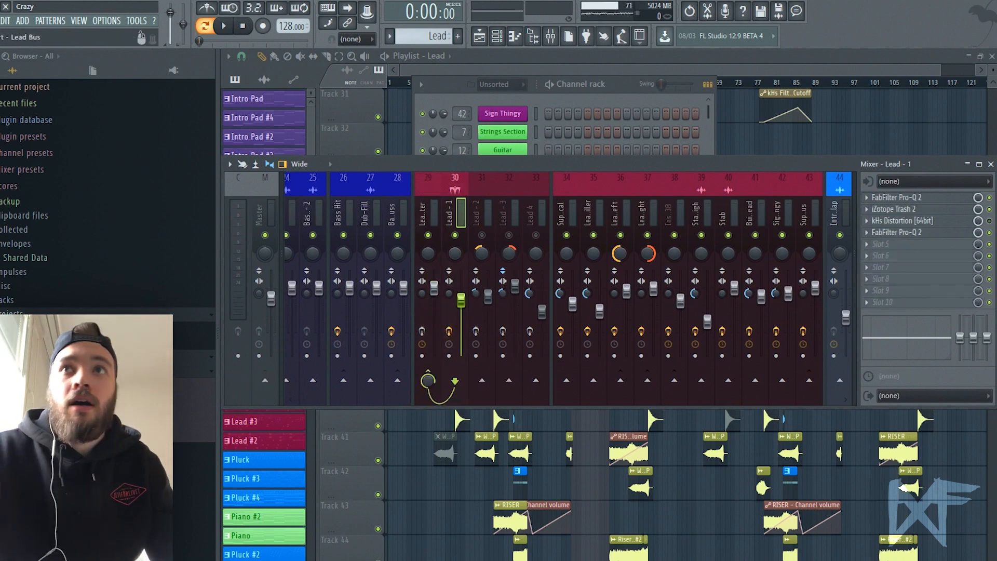
pyautogui.click(903, 197)
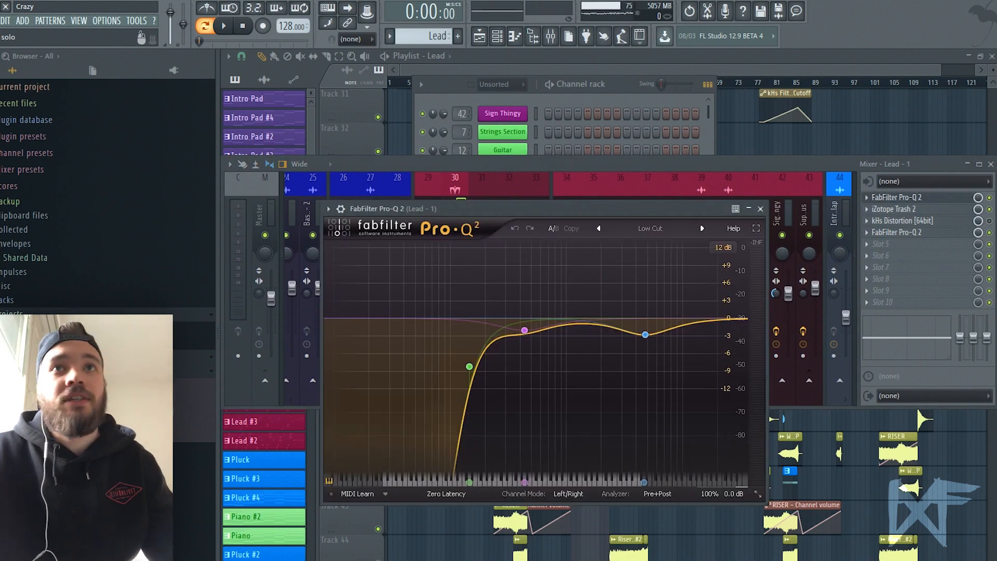
pyautogui.moveTo(572, 208); pyautogui.dragTo(588, 129)
pyautogui.moveTo(660, 256)
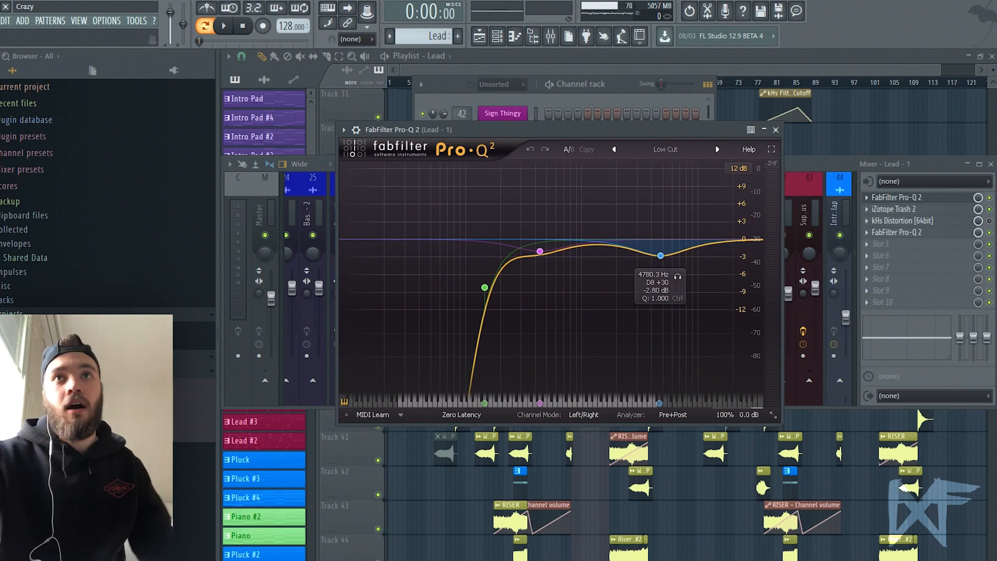
# Close the first FabFilter Pro-Q 2 and examine the Blues Driver distortion stage of iZotope Trash 2 on Lead - 1
pyautogui.moveTo(572, 130); pyautogui.dragTo(548, 187)
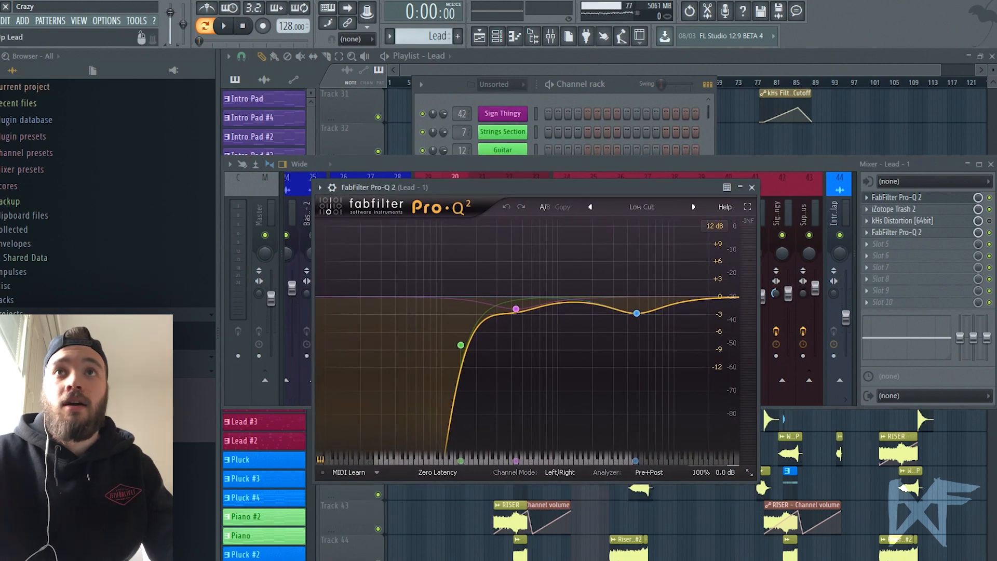
pyautogui.click(891, 198)
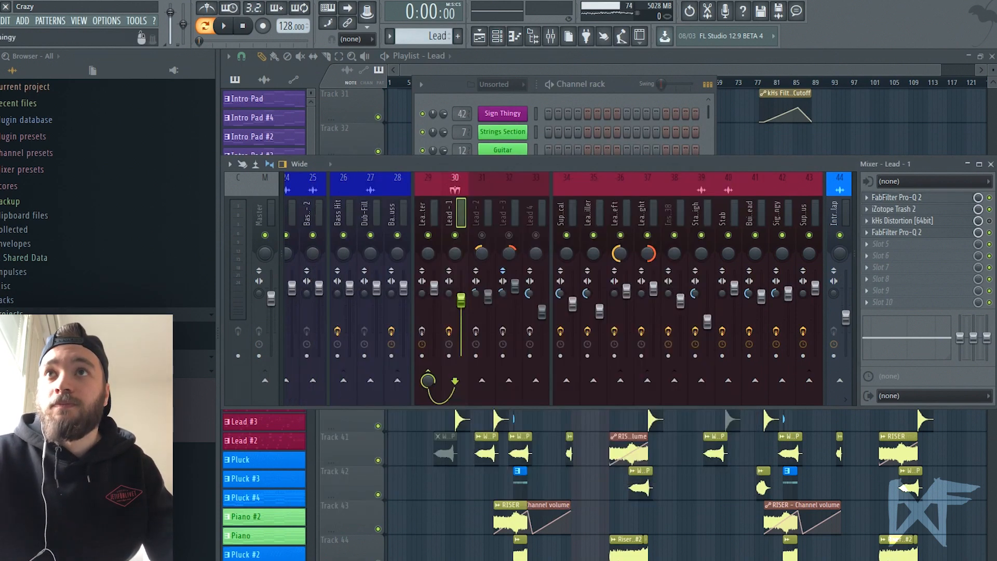
pyautogui.click(892, 208)
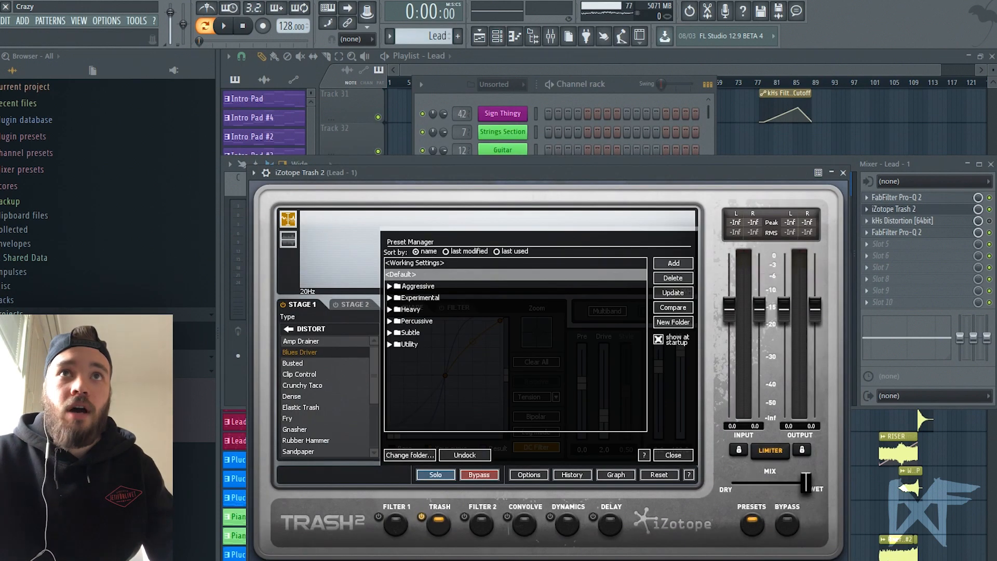
pyautogui.moveTo(613, 172); pyautogui.dragTo(640, 87)
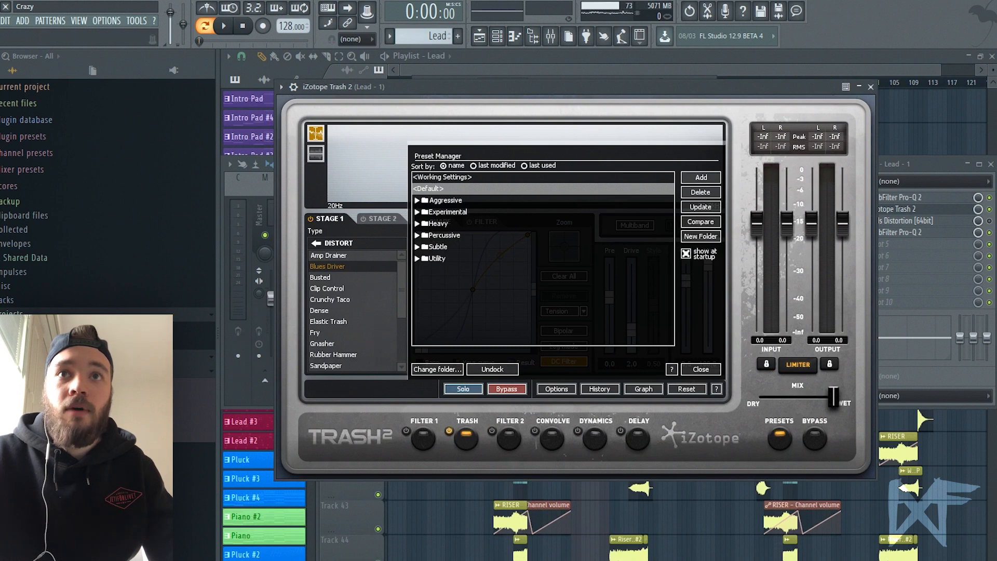
pyautogui.click(700, 369)
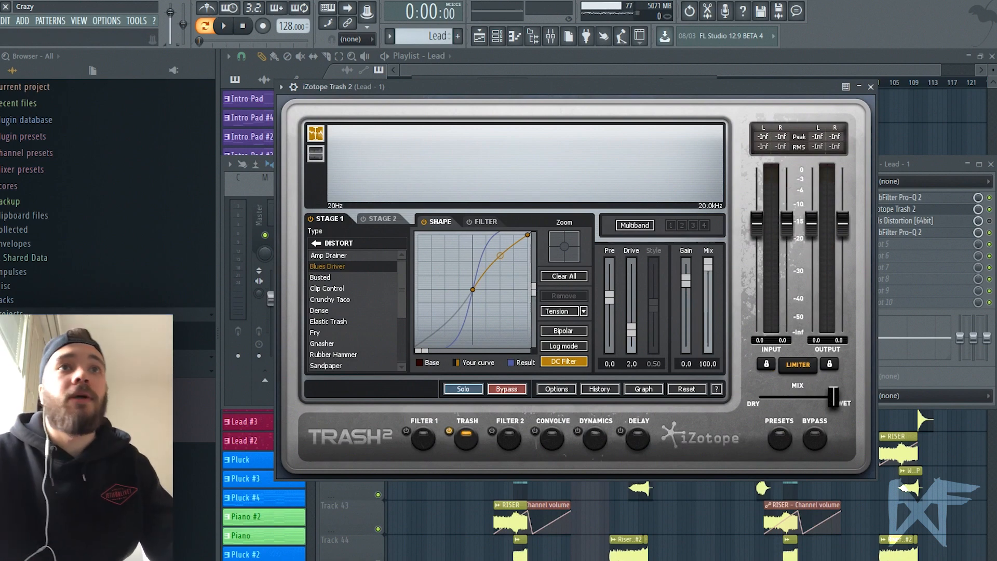
pyautogui.click(897, 209)
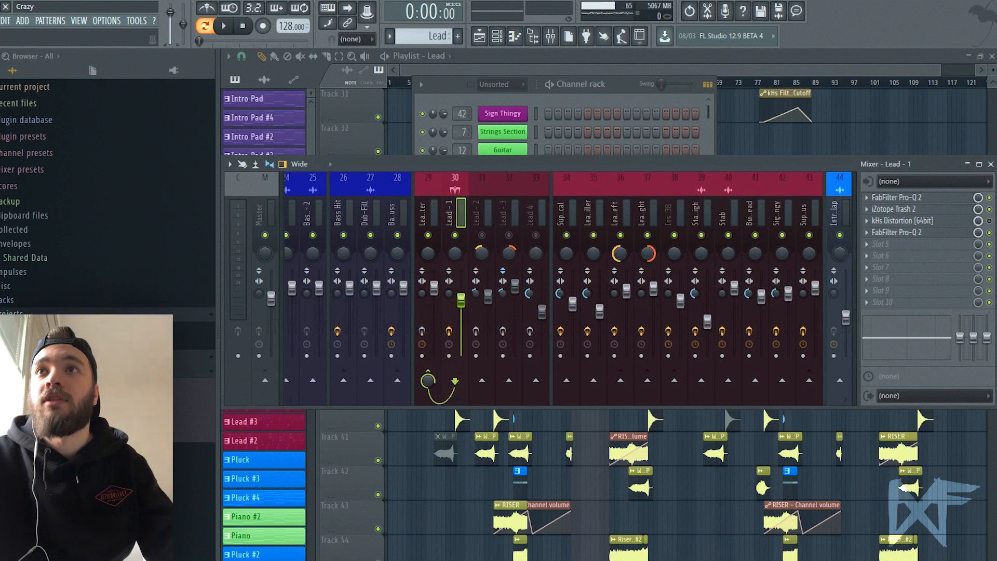
# Audition the Lead - 1 layer in short playbacks to hear its distortion, then stop playback
pyautogui.press('space')
pyautogui.press('space')
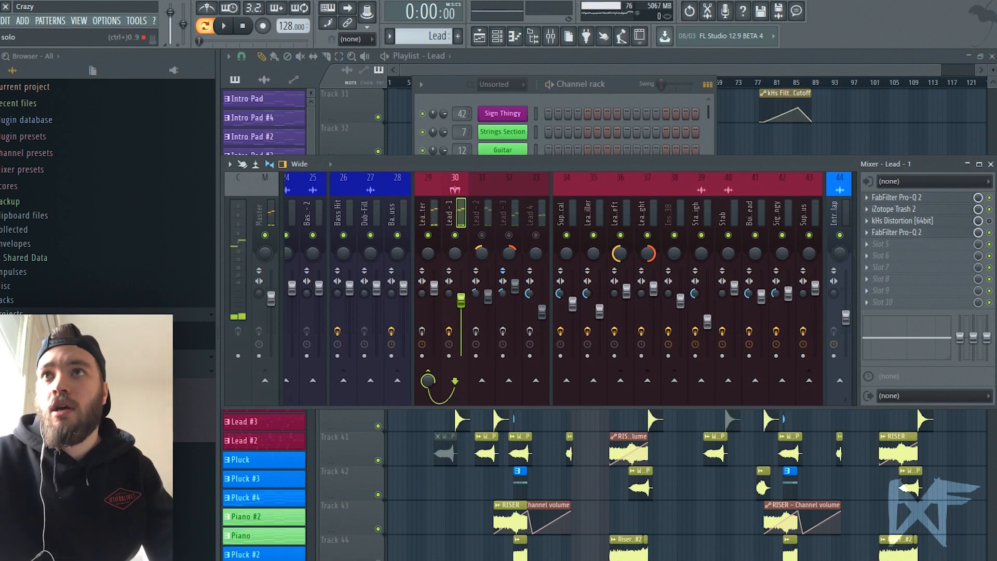
pyautogui.press('space')
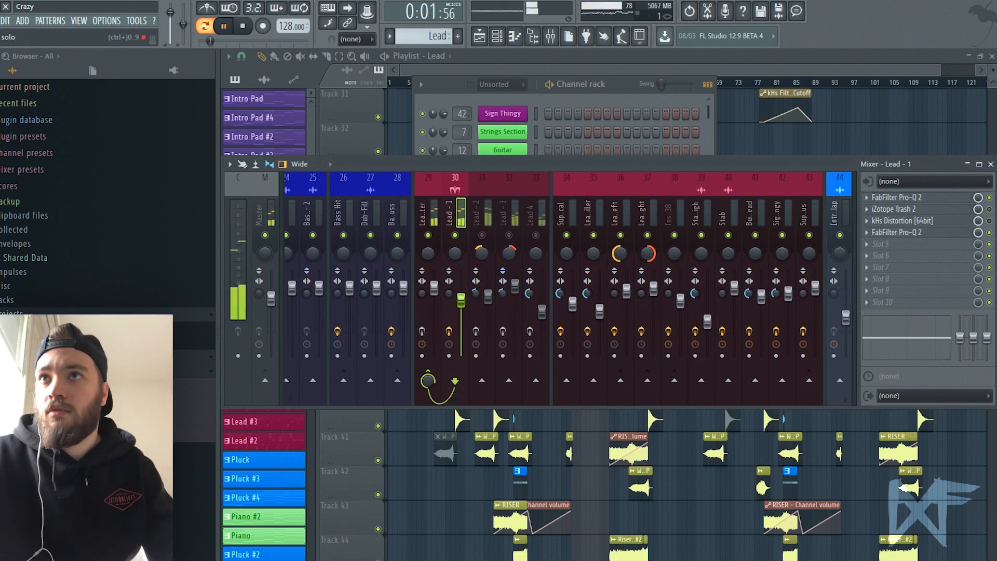
pyautogui.press('space')
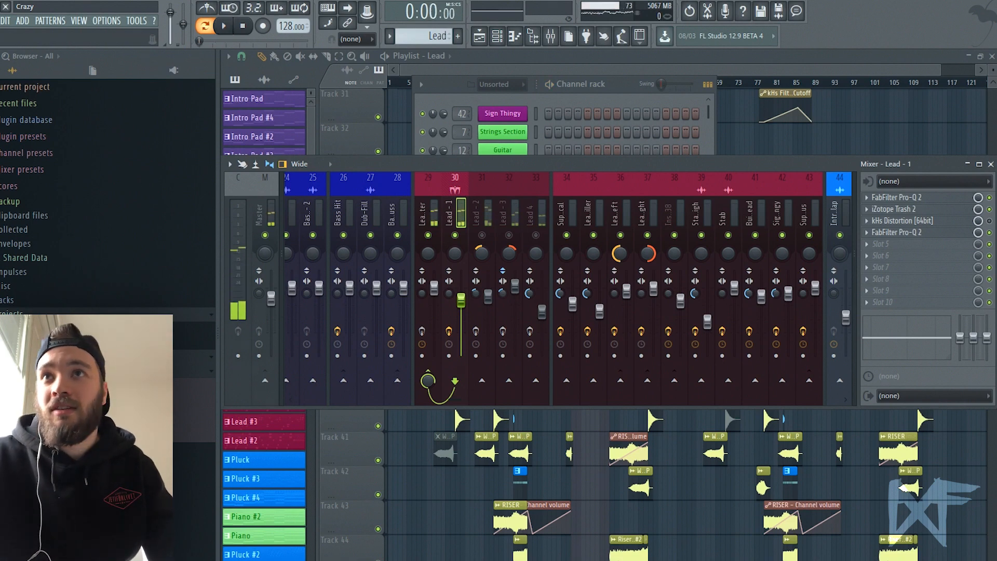
# Inspect the low cut in the second FabFilter Pro-Q 2 on Lead - 1 during playback, then stop and close the plugin
pyautogui.click(897, 232)
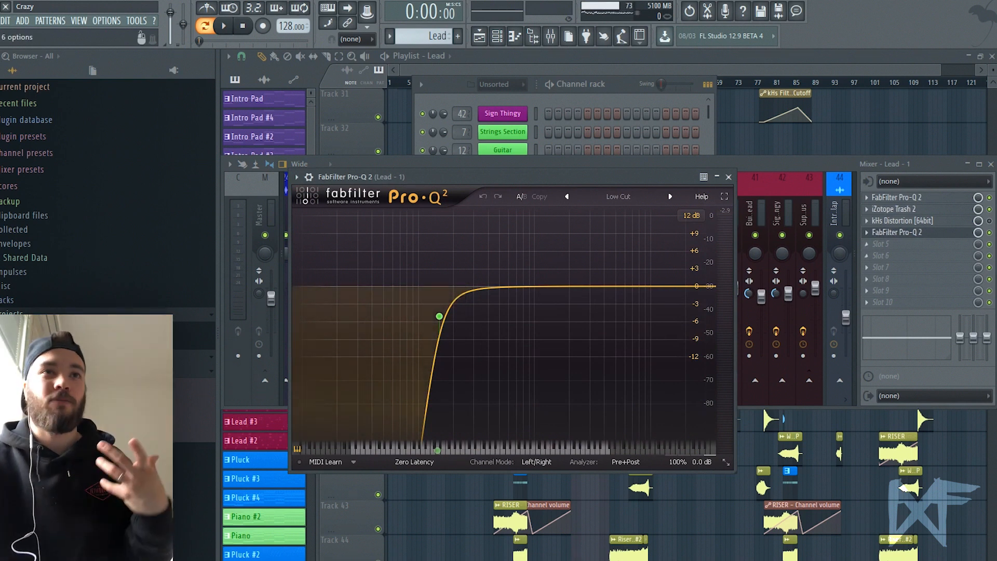
pyautogui.press('F9')
pyautogui.press('space')
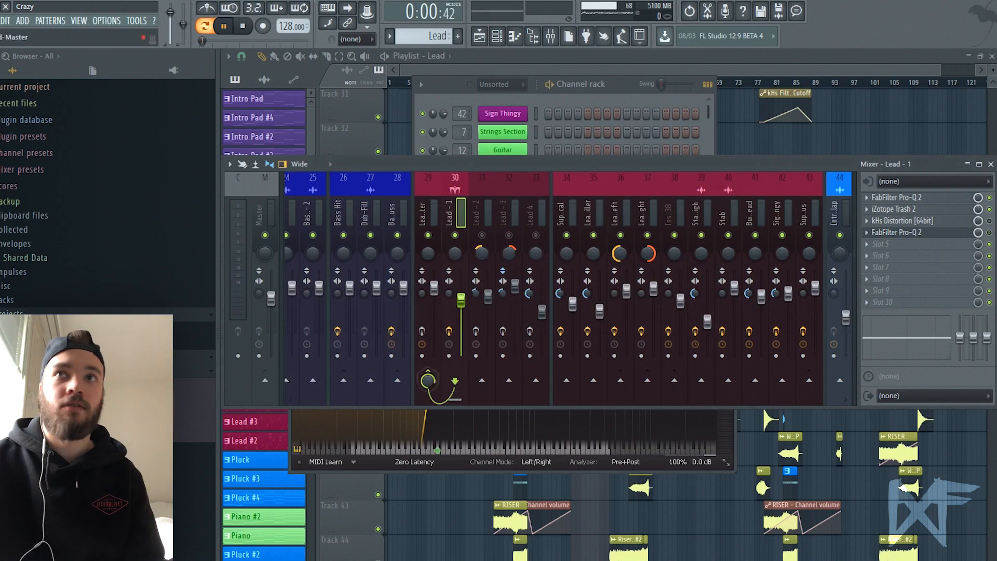
pyautogui.click(897, 232)
pyautogui.click(898, 233)
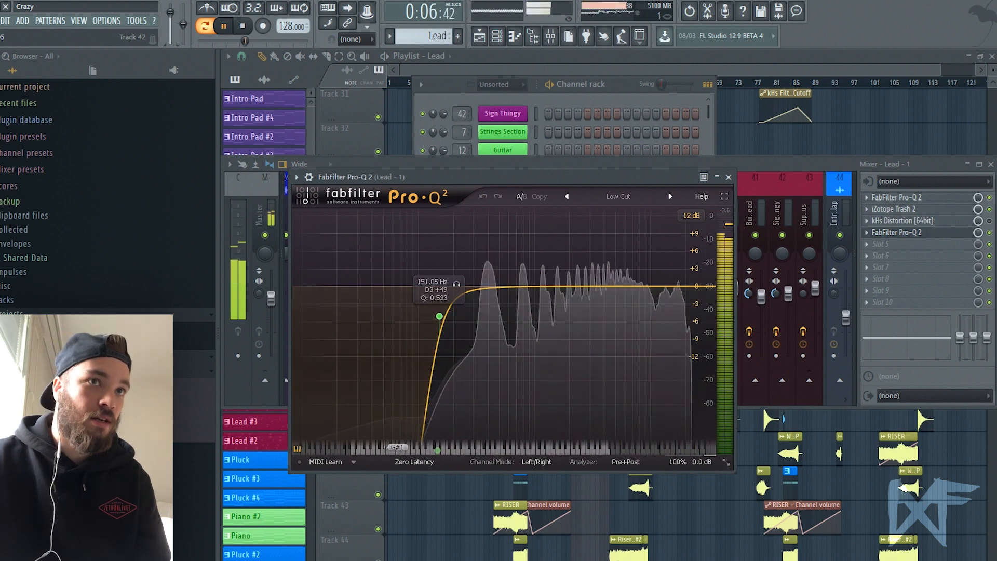
pyautogui.press('space')
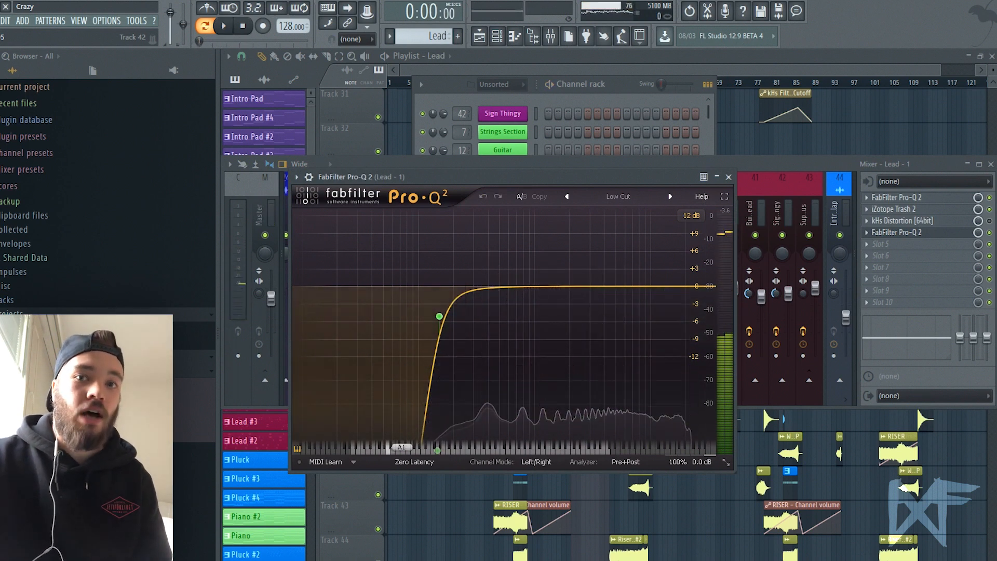
pyautogui.moveTo(440, 316)
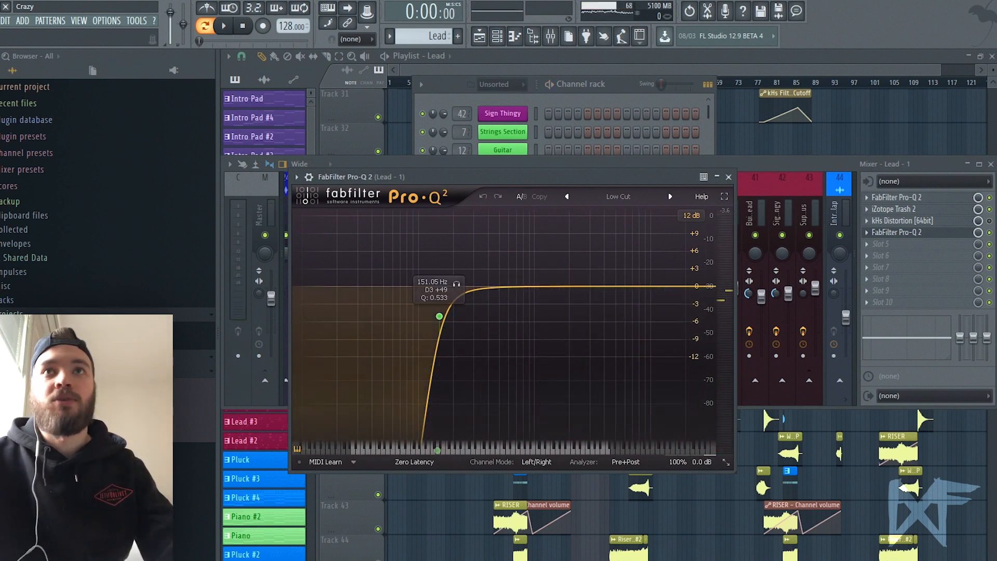
pyautogui.click(728, 177)
# Mute the Lead - 1 track and unmute the Lead - 2 and Lead - 3 tracks
pyautogui.click(483, 217)
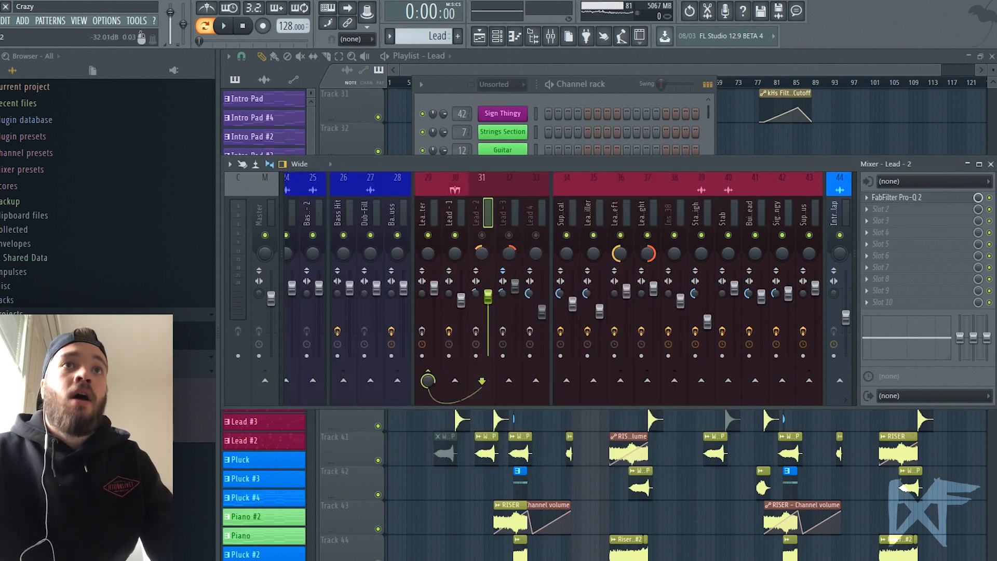
pyautogui.press('Left')
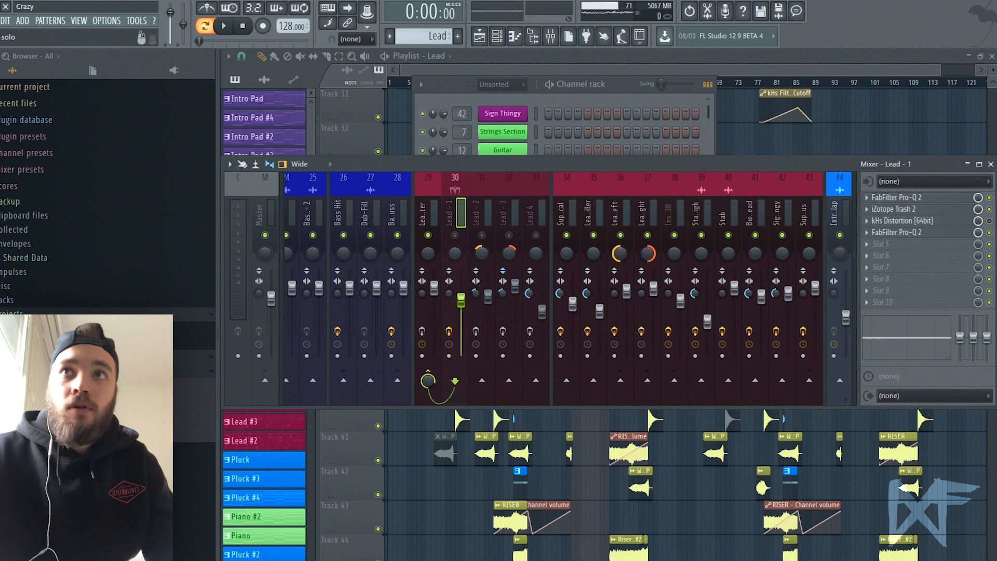
pyautogui.press('Right')
pyautogui.press('Right')
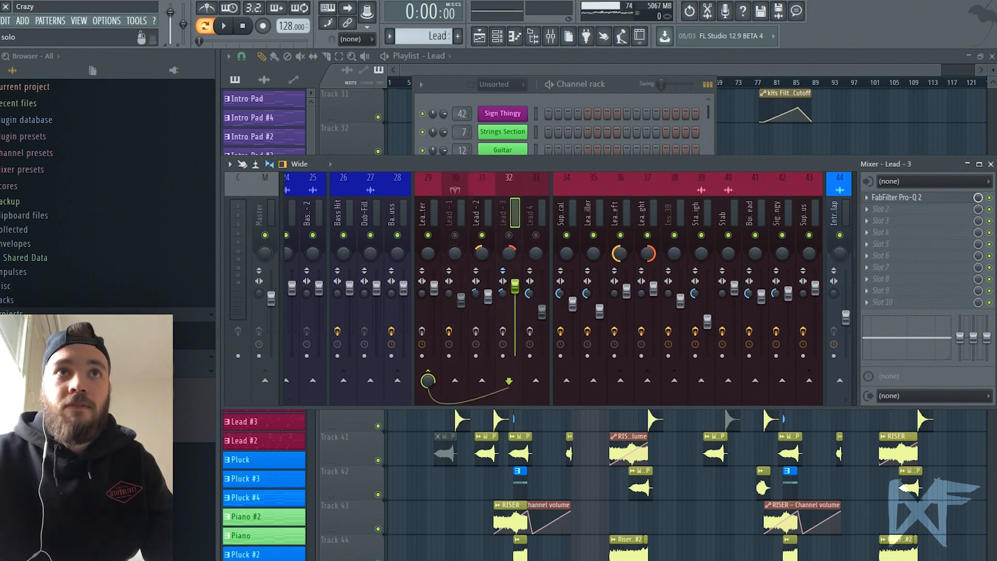
pyautogui.click(509, 235)
# Compare the opposite panning and effect chains of the Lead - 2 and Lead - 3 mixer tracks
pyautogui.press('Left')
pyautogui.press('Right')
pyautogui.press('Left')
pyautogui.press('Right')
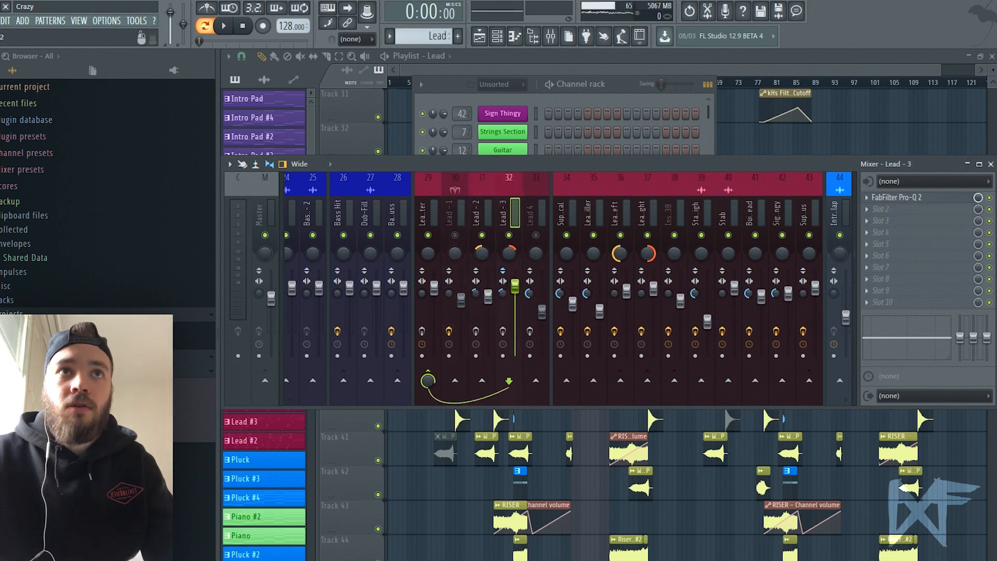
pyautogui.press('Left')
pyautogui.press('Right')
pyautogui.press('Left')
pyautogui.press('Right')
pyautogui.press('Left')
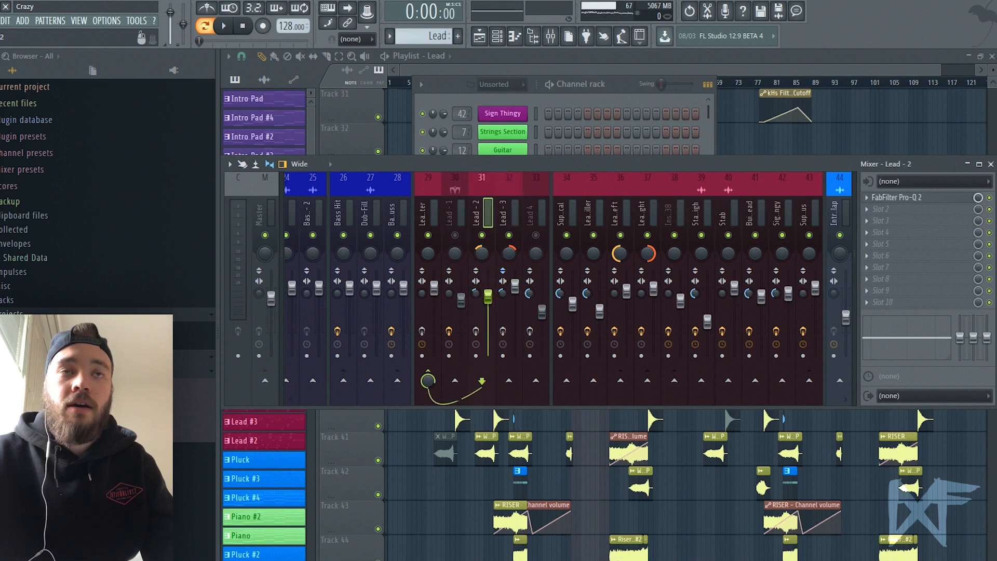
pyautogui.press('Right')
pyautogui.press('Left')
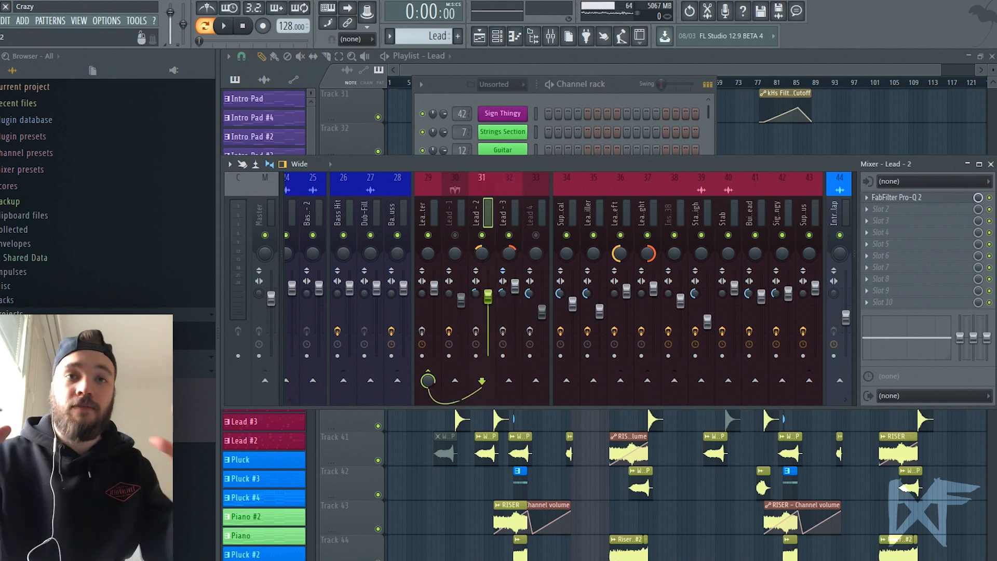
pyautogui.press('Right')
pyautogui.press('Left')
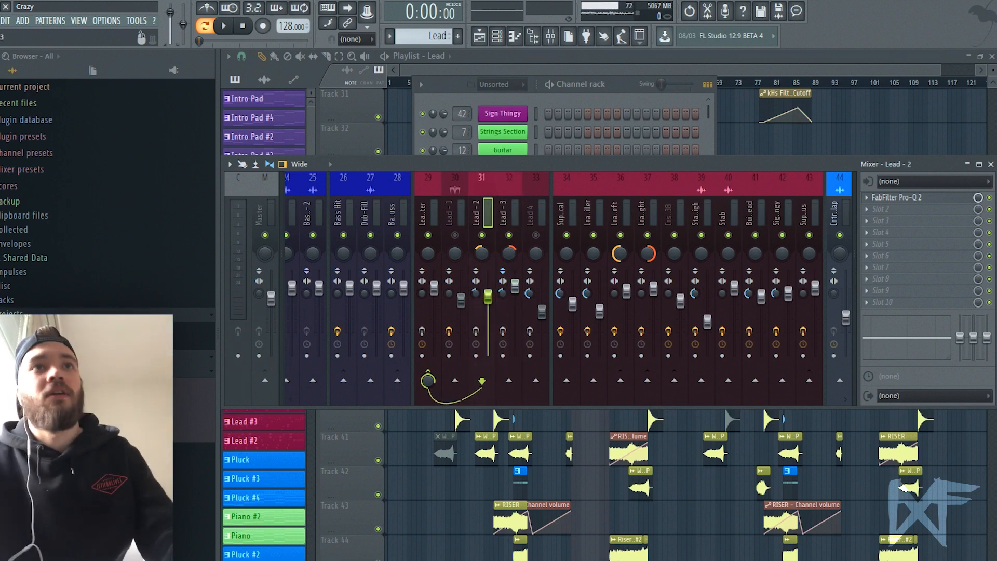
pyautogui.press('Right')
pyautogui.press('Left')
pyautogui.press('Right')
# Select the Lead 4 track and examine the Gentle Push saturation stage in its iZotope Trash 2
pyautogui.press('Right')
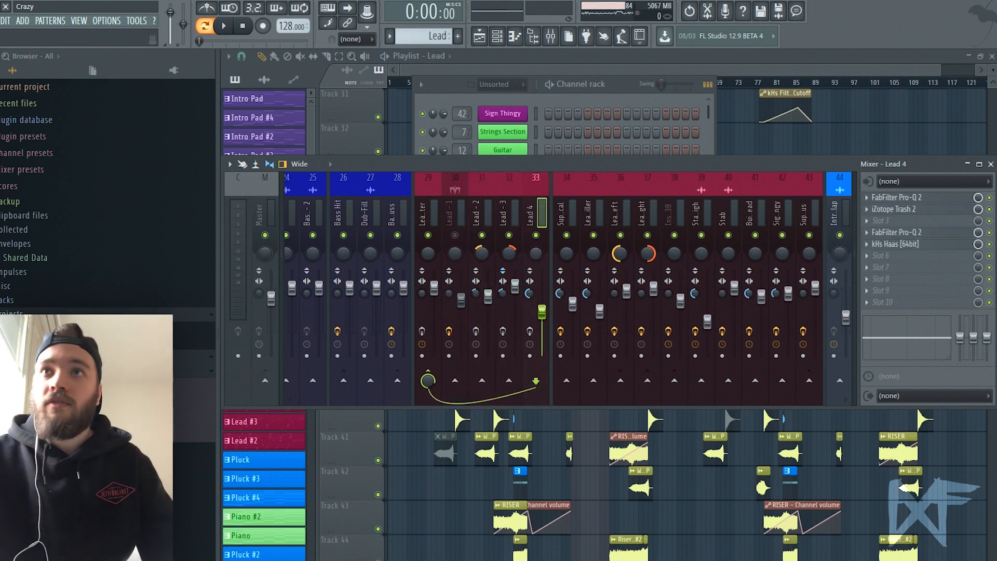
pyautogui.click(907, 208)
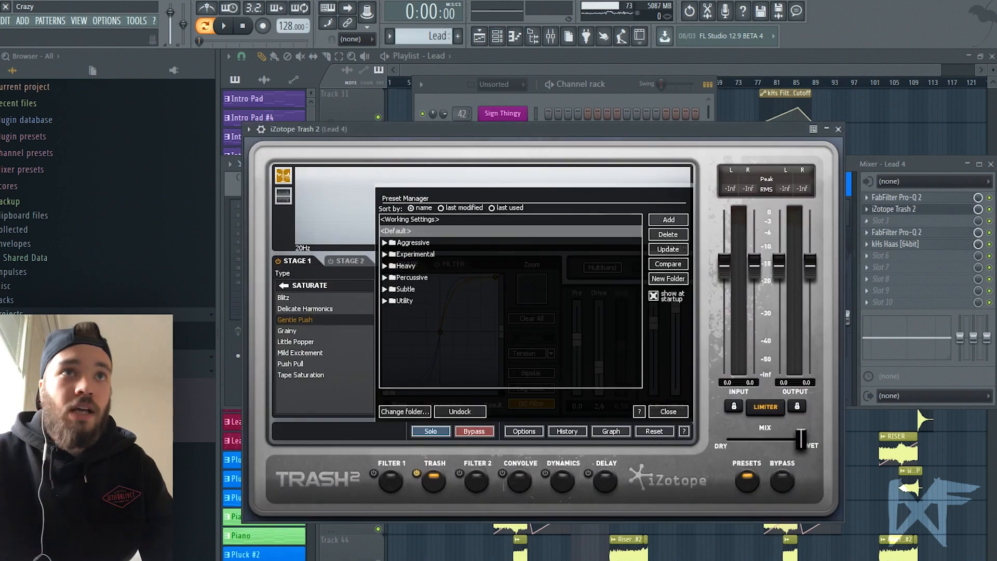
pyautogui.click(668, 412)
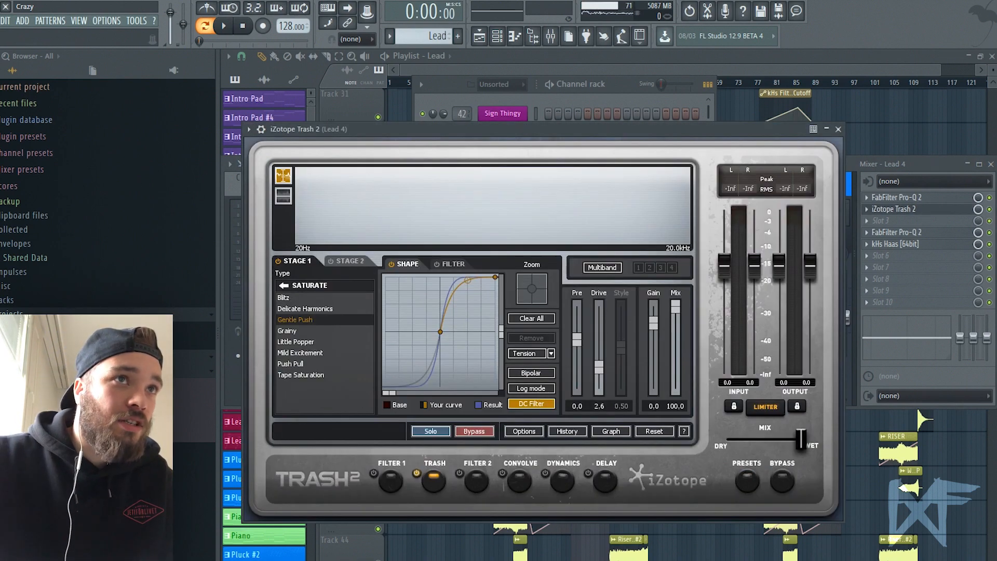
pyautogui.click(839, 128)
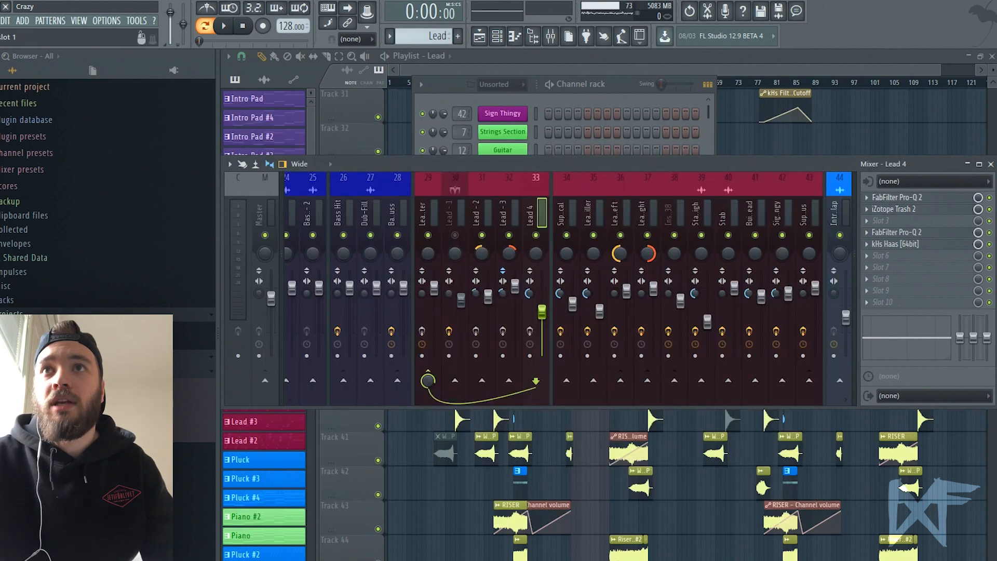
pyautogui.click(895, 209)
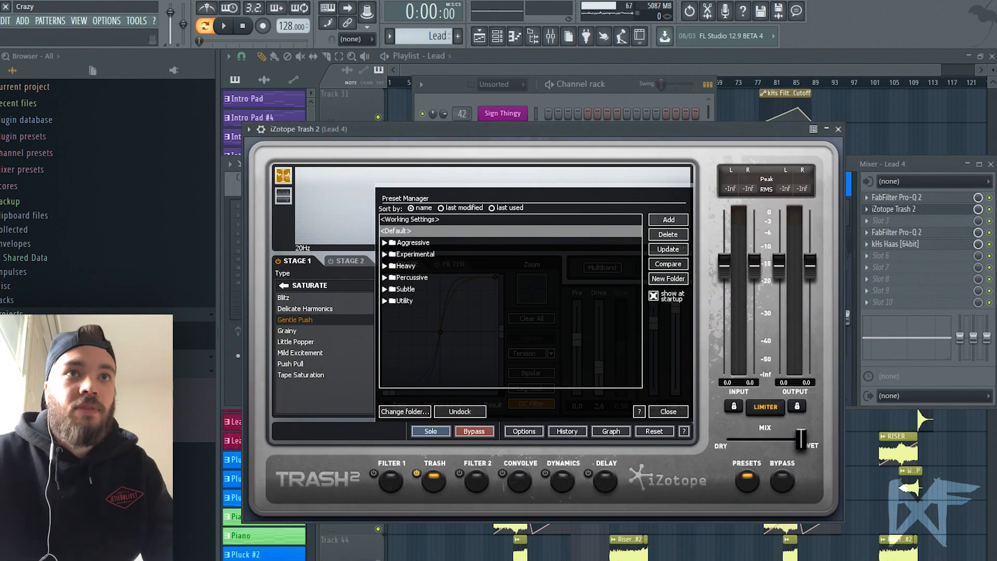
pyautogui.click(669, 412)
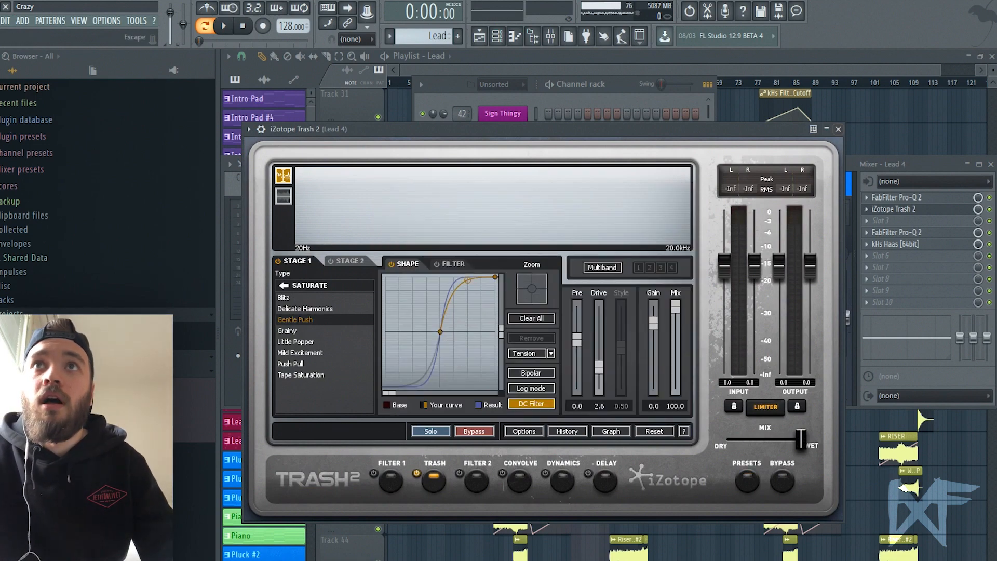
# Mute Lead - 2 and Lead - 3, play Lead 4 alone and close its iZotope Trash 2 window
pyautogui.moveTo(676, 128); pyautogui.dragTo(665, 363)
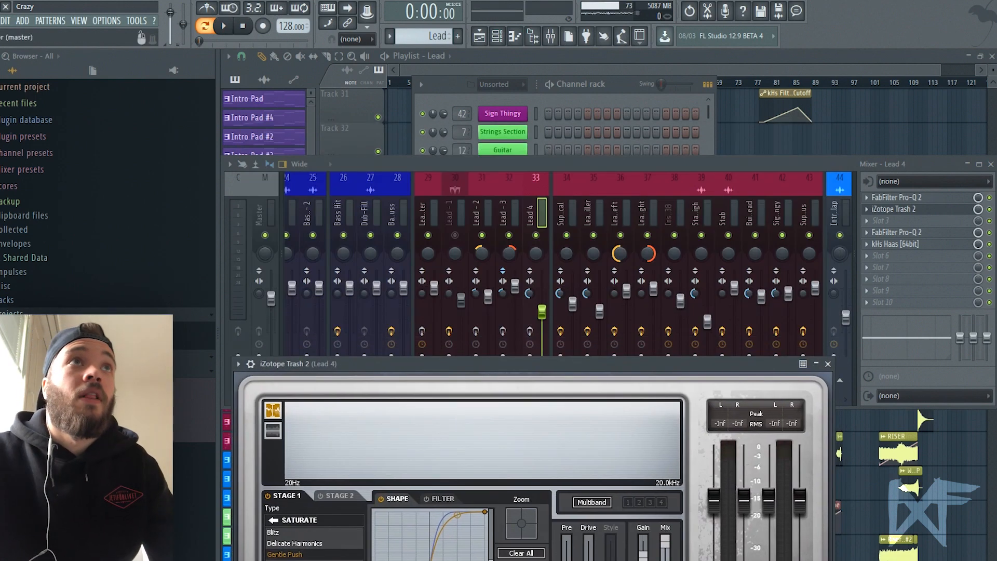
pyautogui.press('space')
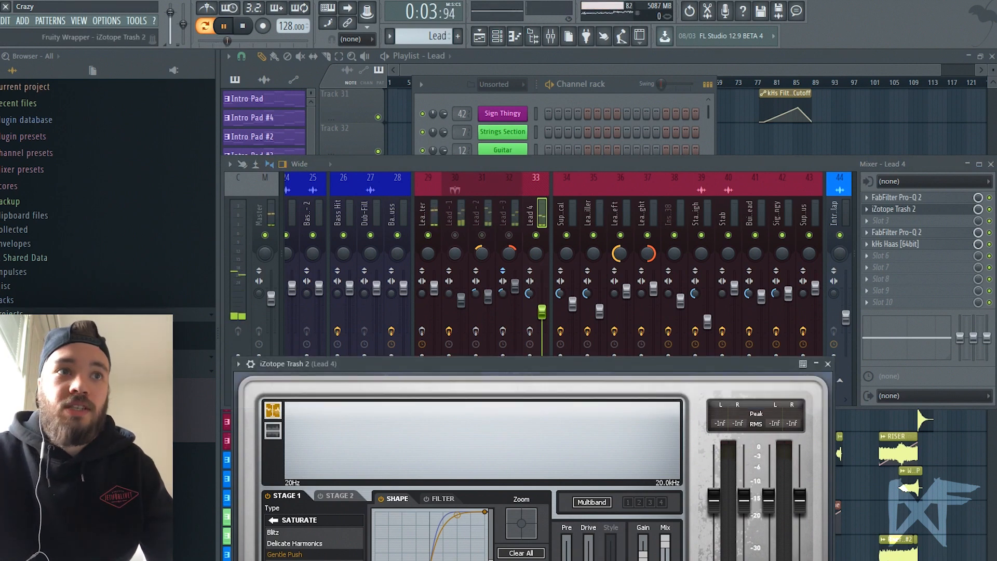
pyautogui.moveTo(571, 363); pyautogui.dragTo(728, 47)
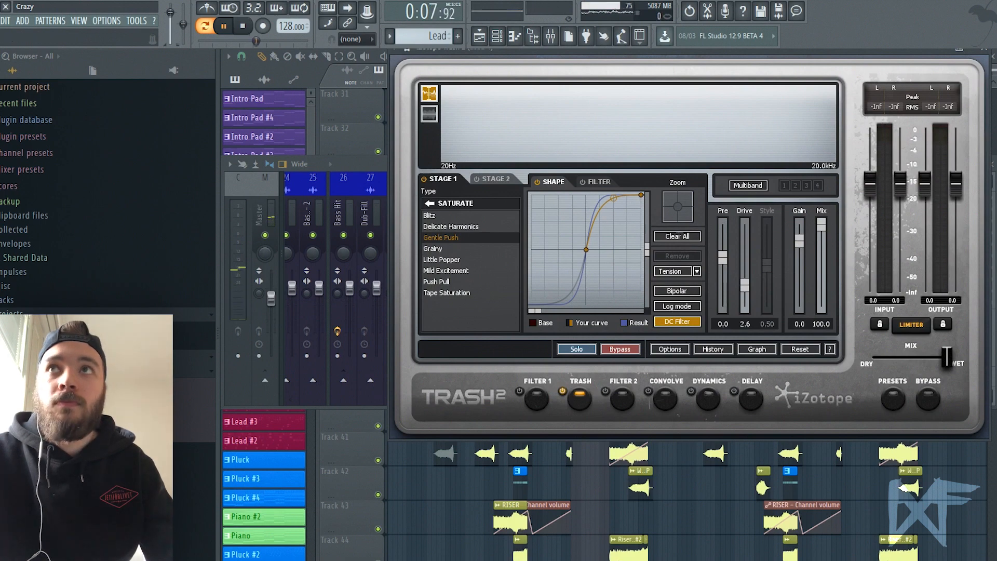
pyautogui.press('Escape')
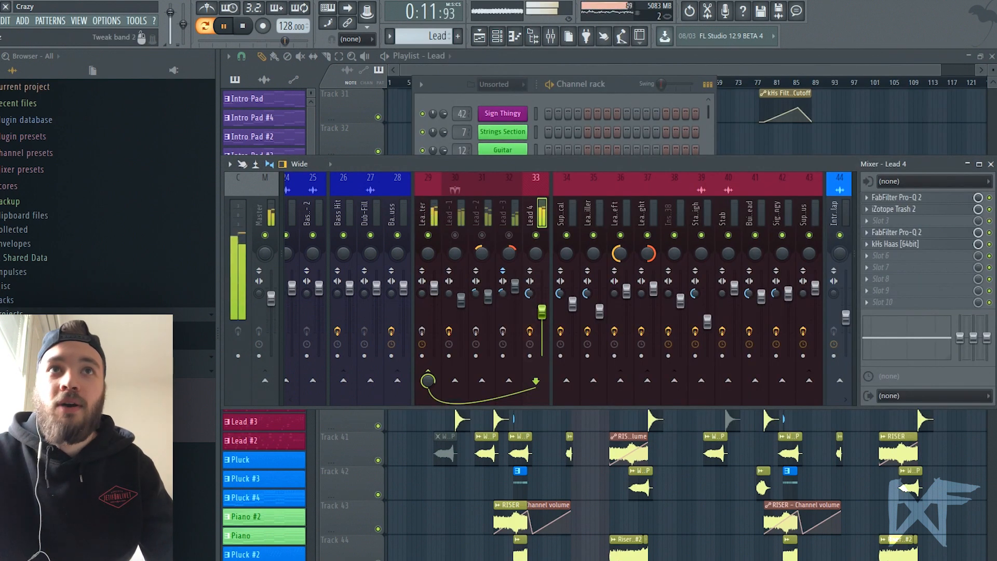
# Reopen iZotope Trash 2 on Lead 4, compare playback with Stage 1 off and on, and close the plugin
pyautogui.click(894, 209)
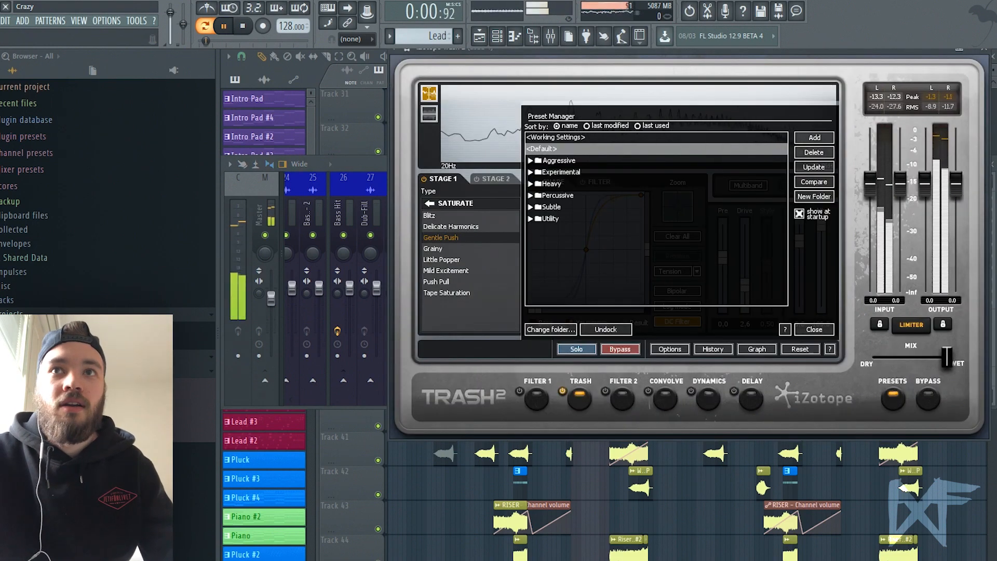
pyautogui.click(814, 329)
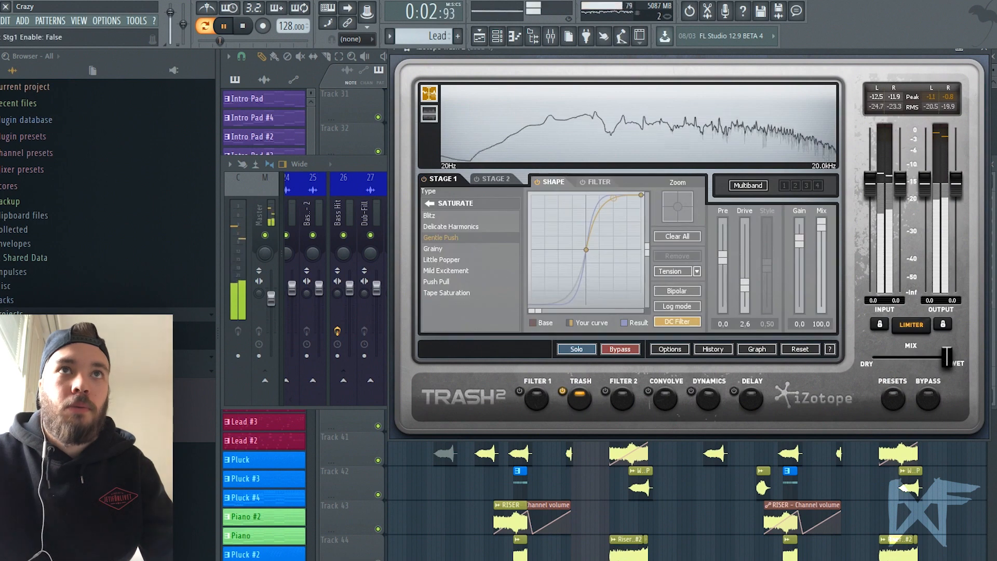
pyautogui.click(424, 179)
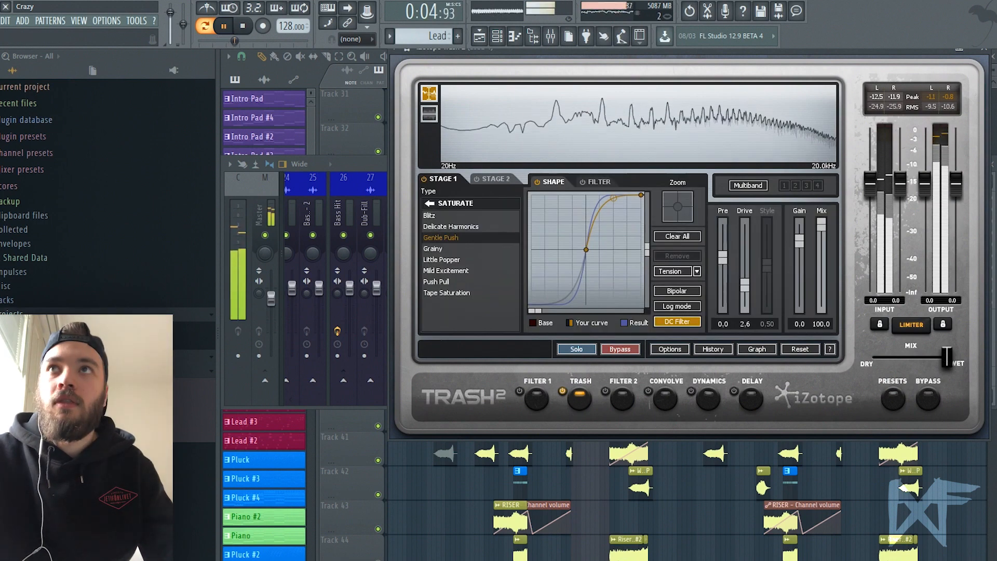
pyautogui.click(985, 49)
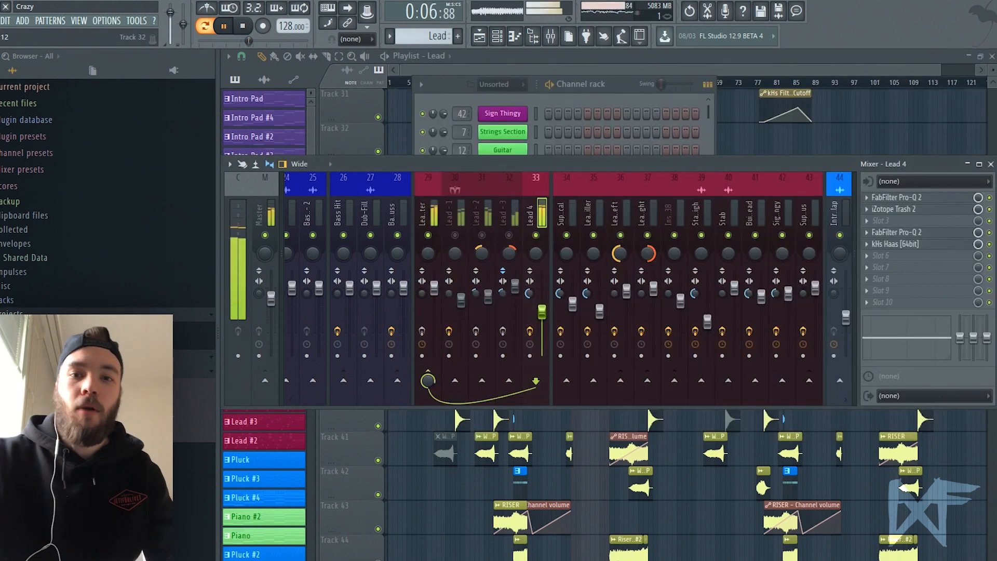
# Stop playback and examine the kHs Haas delay on Lead 4, checking it against the Lead - 2 effect chain
pyautogui.press('space')
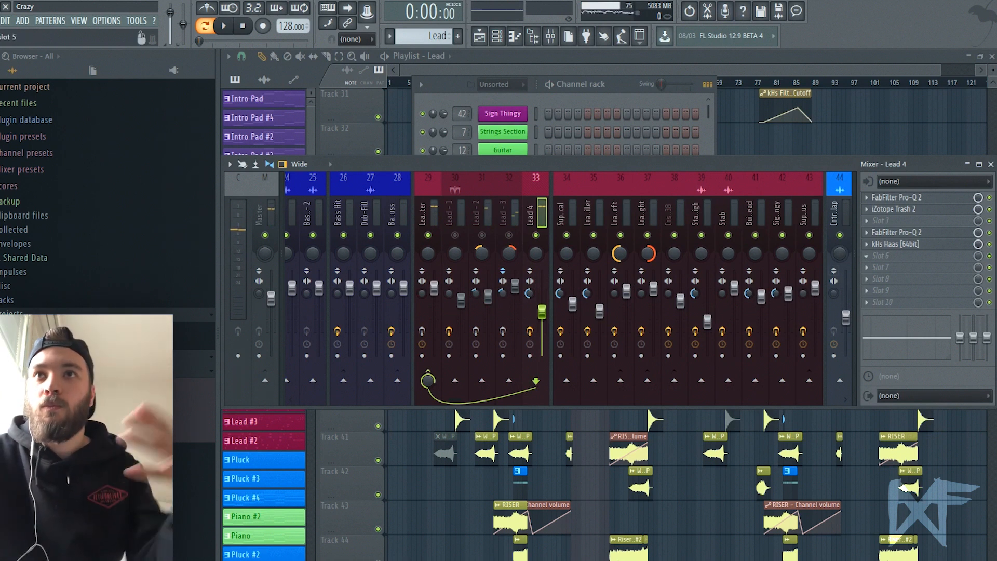
pyautogui.click(910, 244)
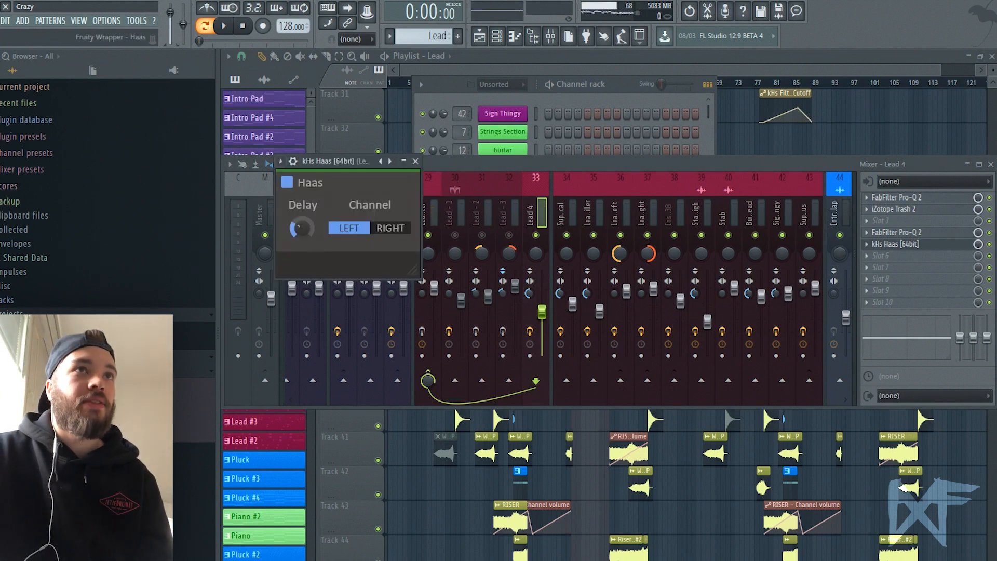
pyautogui.moveTo(337, 161); pyautogui.dragTo(426, 257)
pyautogui.click(482, 218)
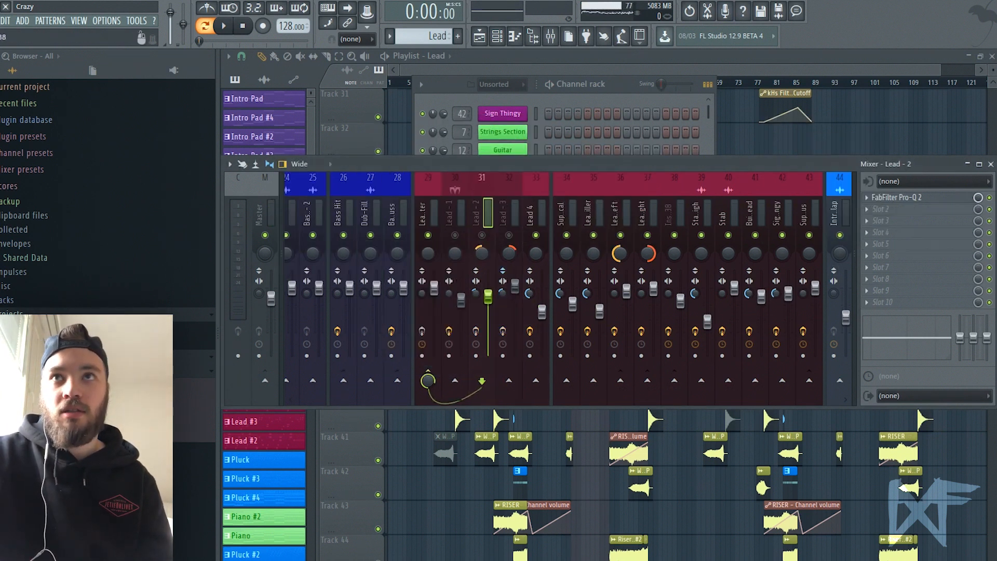
pyautogui.click(535, 218)
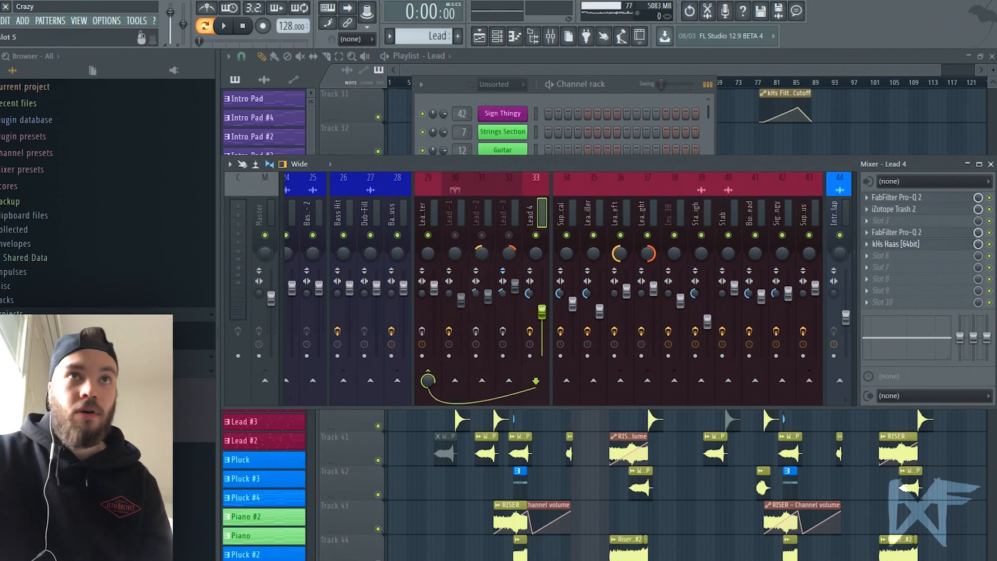
pyautogui.click(896, 243)
pyautogui.moveTo(415, 248); pyautogui.dragTo(584, 148)
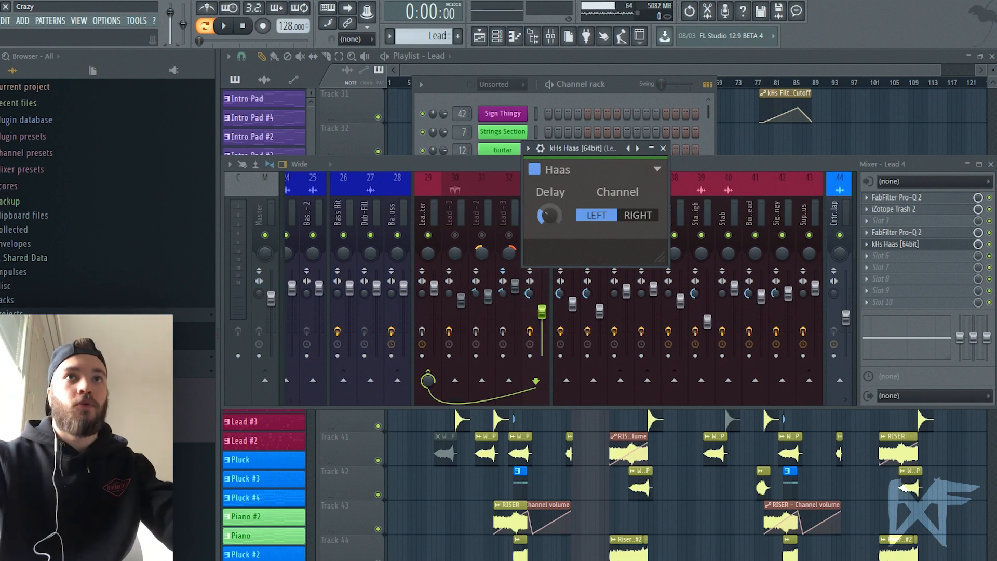
pyautogui.click(664, 148)
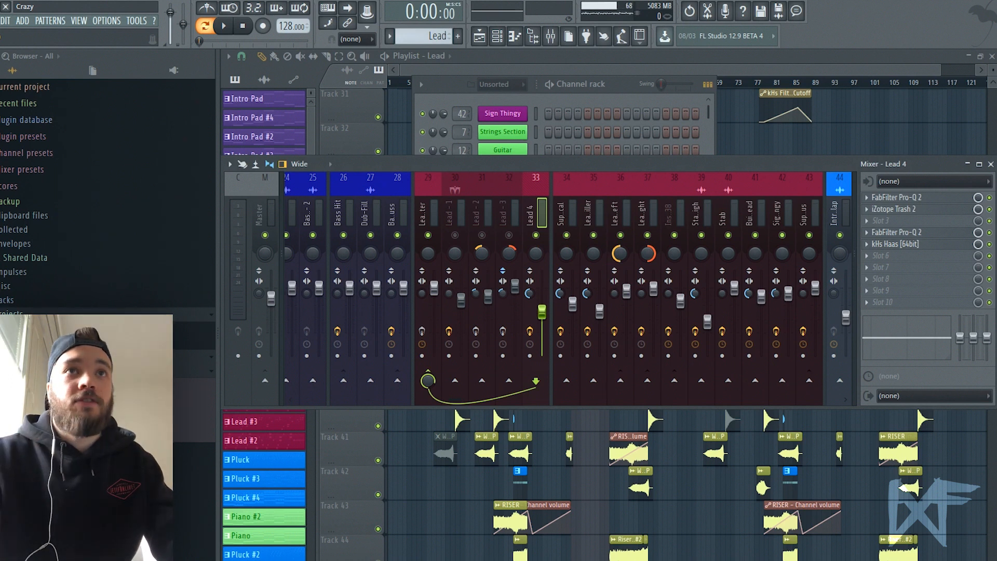
# Audition all the lead layers together, comparing the Lead - 1 and Lead-Master tracks in the mixer
pyautogui.click(428, 213)
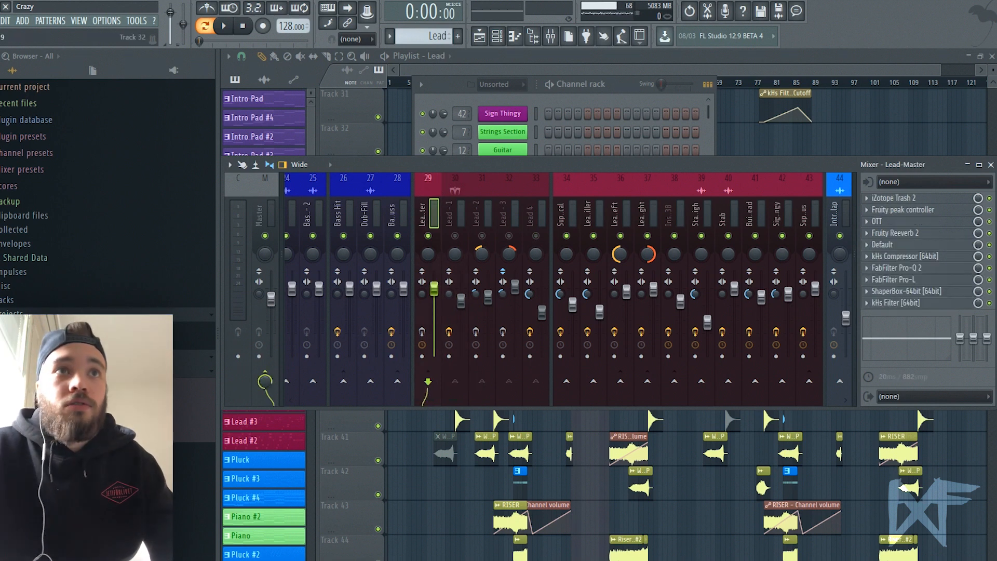
pyautogui.moveTo(817, 156); pyautogui.dragTo(816, 152)
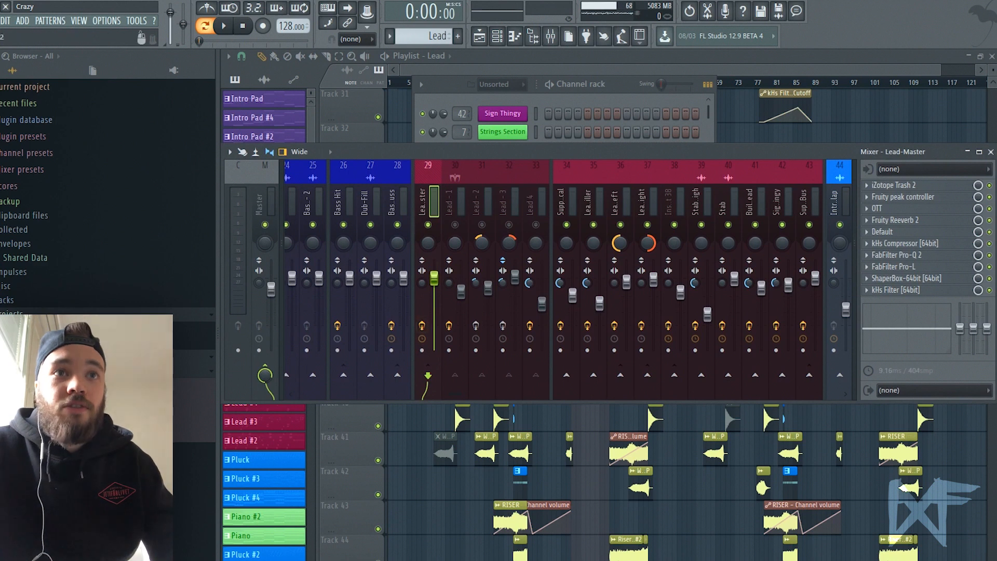
pyautogui.click(450, 202)
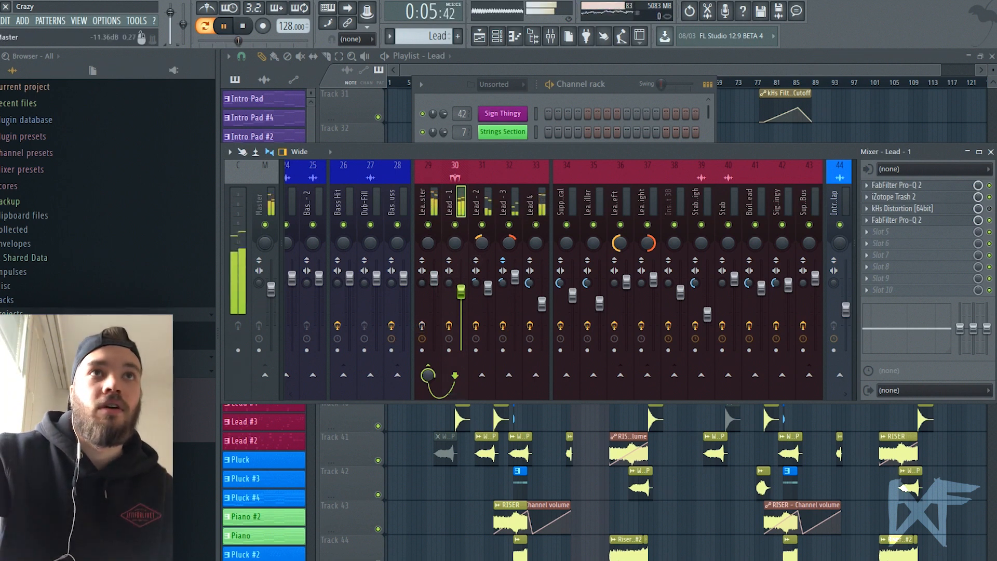
pyautogui.click(425, 202)
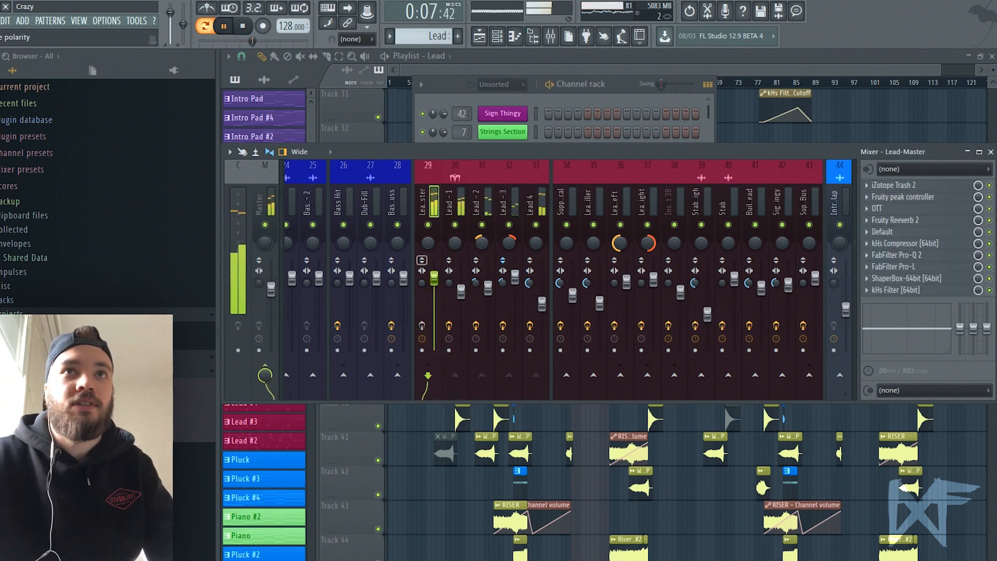
pyautogui.moveTo(382, 151); pyautogui.dragTo(371, 125)
pyautogui.click(448, 178)
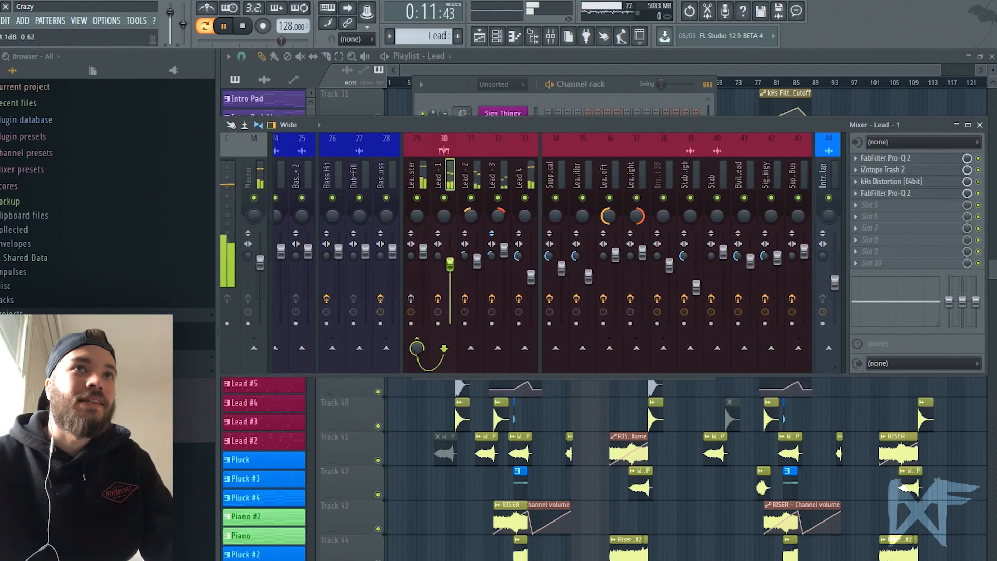
pyautogui.click(423, 179)
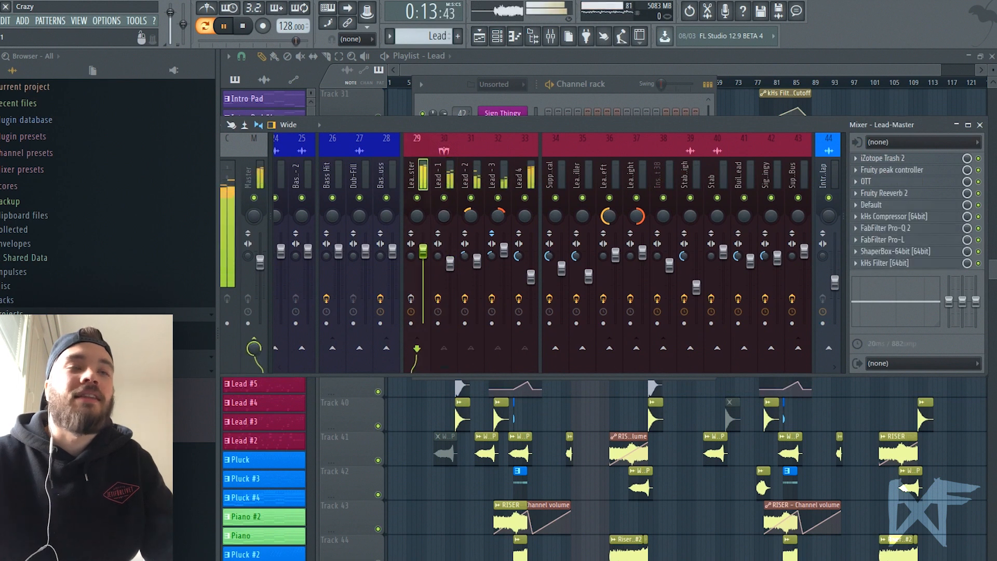
pyautogui.press('space')
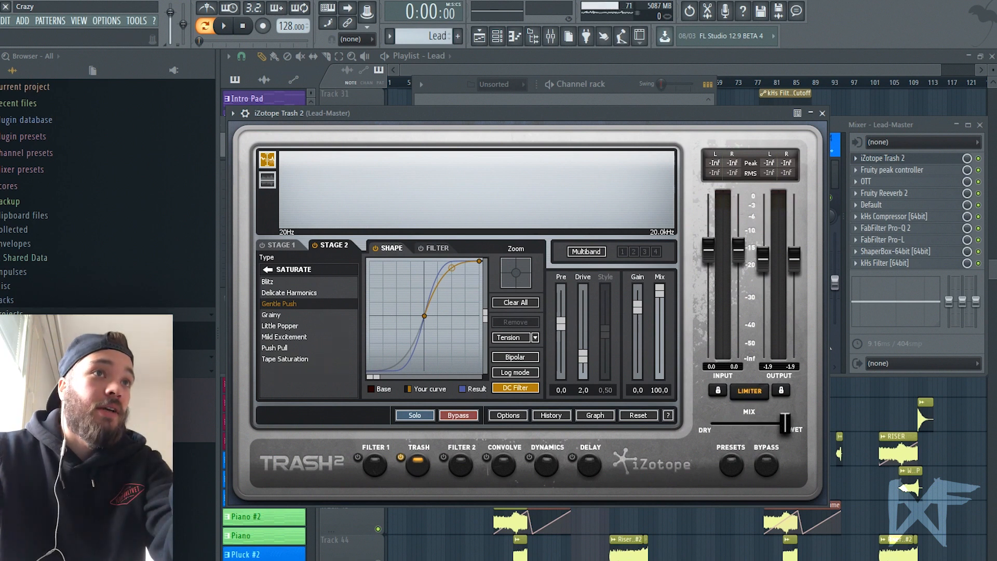
# In Lead-Master's iZotope Trash 2, soften the Stage 2 Gentle Push curve slightly and set its Drive to 2.2
pyautogui.click(268, 269)
pyautogui.click(274, 358)
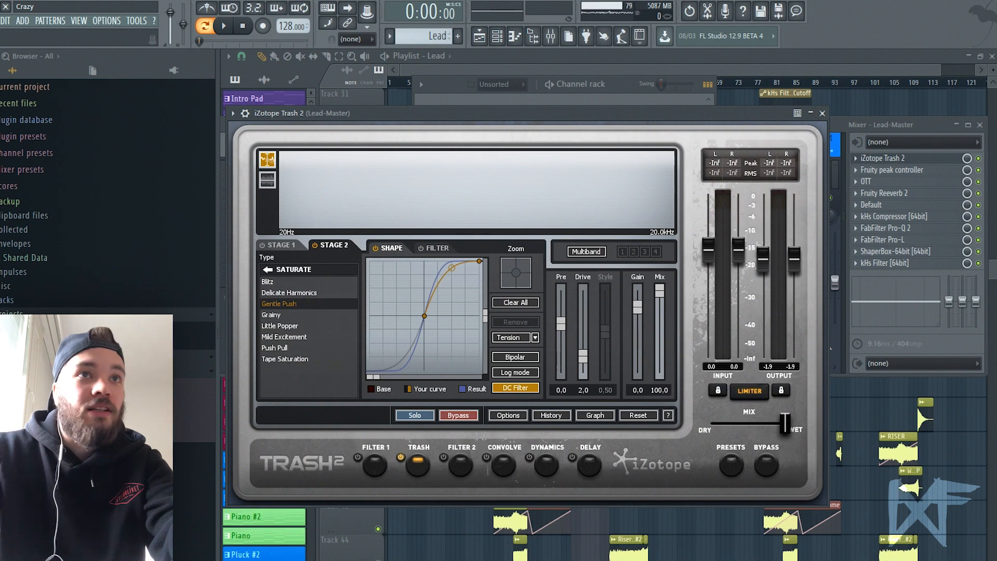
pyautogui.moveTo(452, 268)
pyautogui.mouseDown()
pyautogui.moveTo(452, 299)
pyautogui.moveTo(452, 272)
pyautogui.mouseUp()
pyautogui.moveTo(583, 357); pyautogui.dragTo(582, 351)
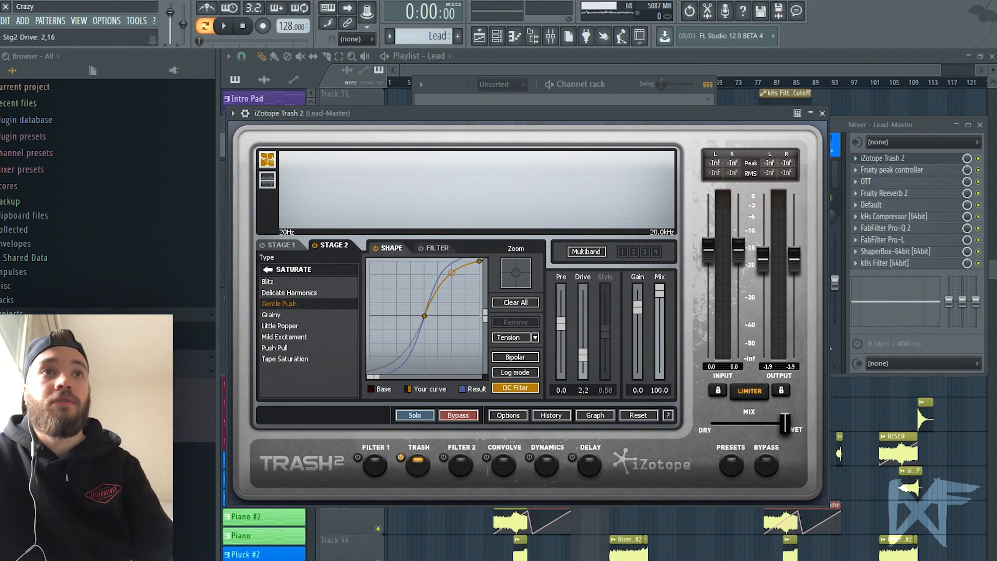
# Try an extra point on the Stage 2 saturation curve's rising section and remove it
pyautogui.moveTo(437, 288); pyautogui.dragTo(441, 281)
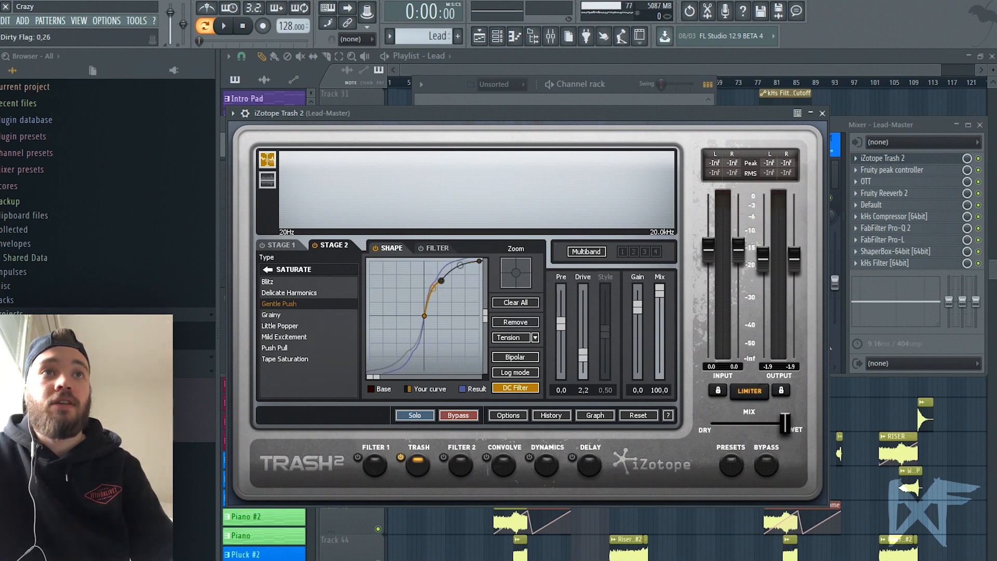
pyautogui.rightClick(441, 281)
pyautogui.click(459, 368)
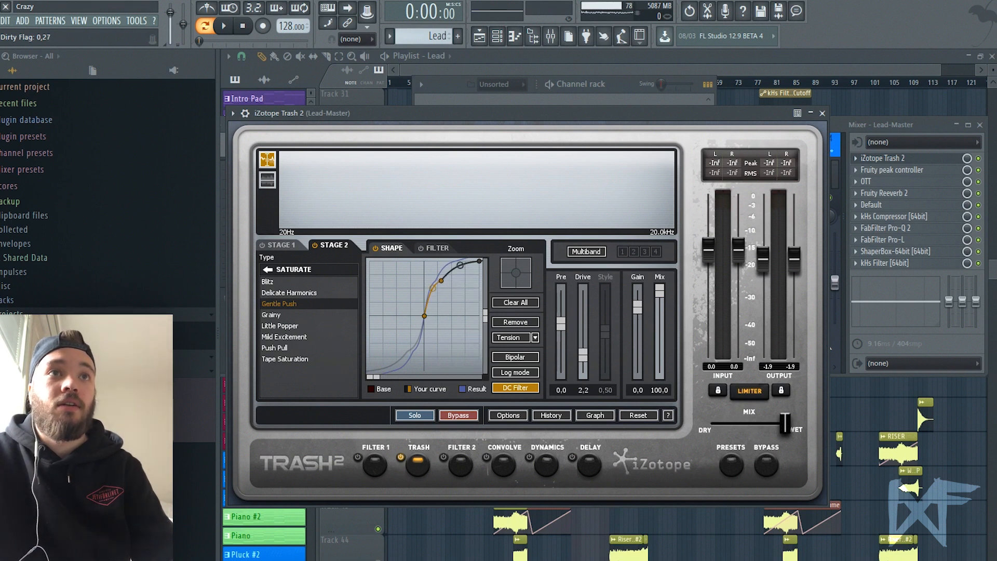
pyautogui.rightClick(439, 280)
pyautogui.click(459, 369)
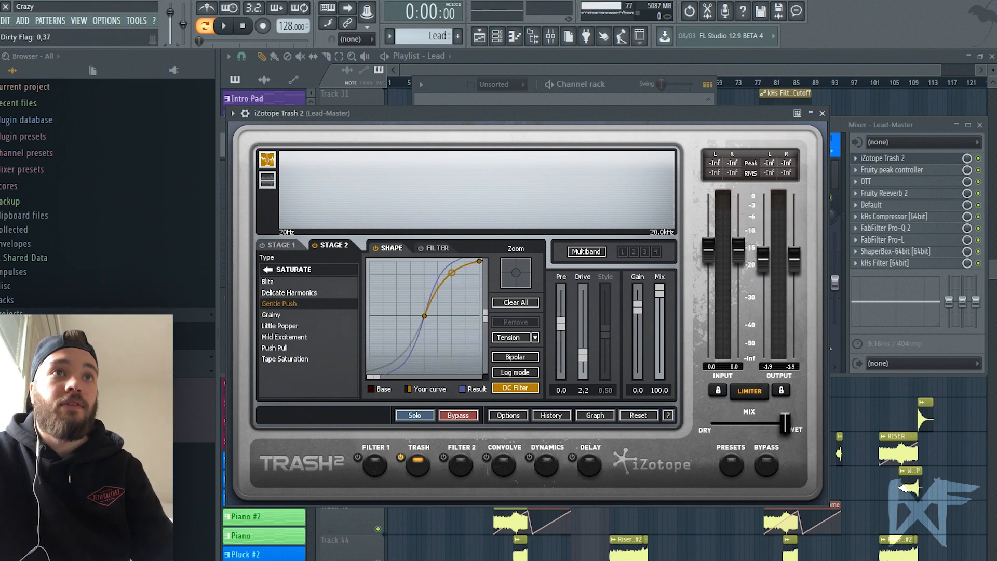
# Raise the bend of the Stage 2 saturation curve slightly, close iZotope Trash 2 and audition the Lead-Master track
pyautogui.moveTo(452, 273)
pyautogui.mouseDown()
pyautogui.moveTo(451, 285)
pyautogui.moveTo(452, 271)
pyautogui.mouseUp()
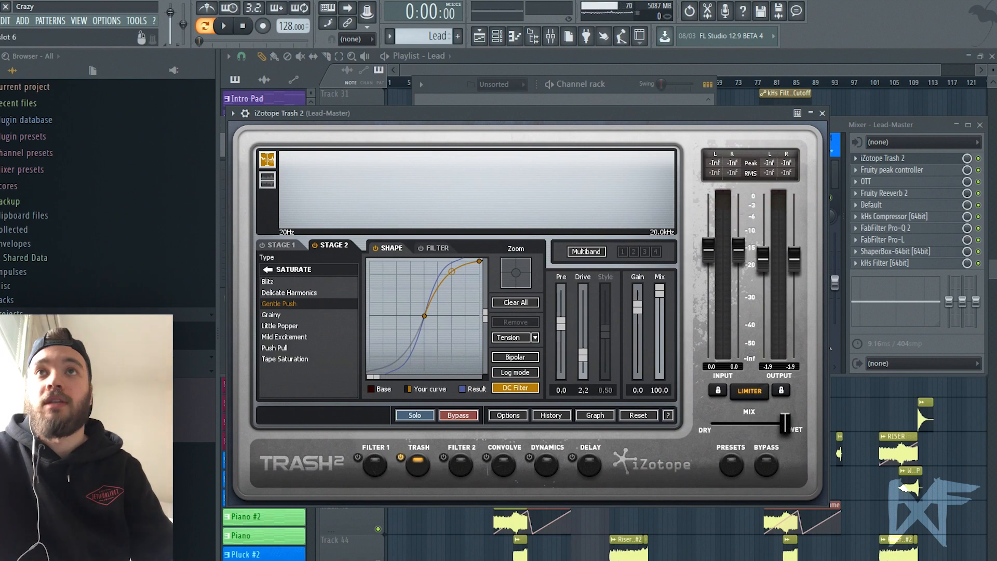
pyautogui.click(822, 113)
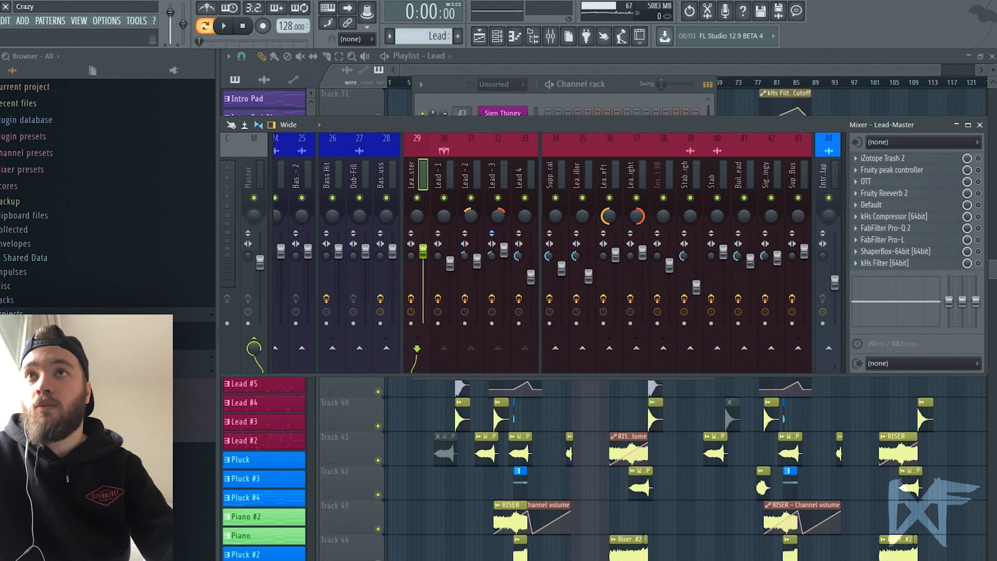
pyautogui.press('space')
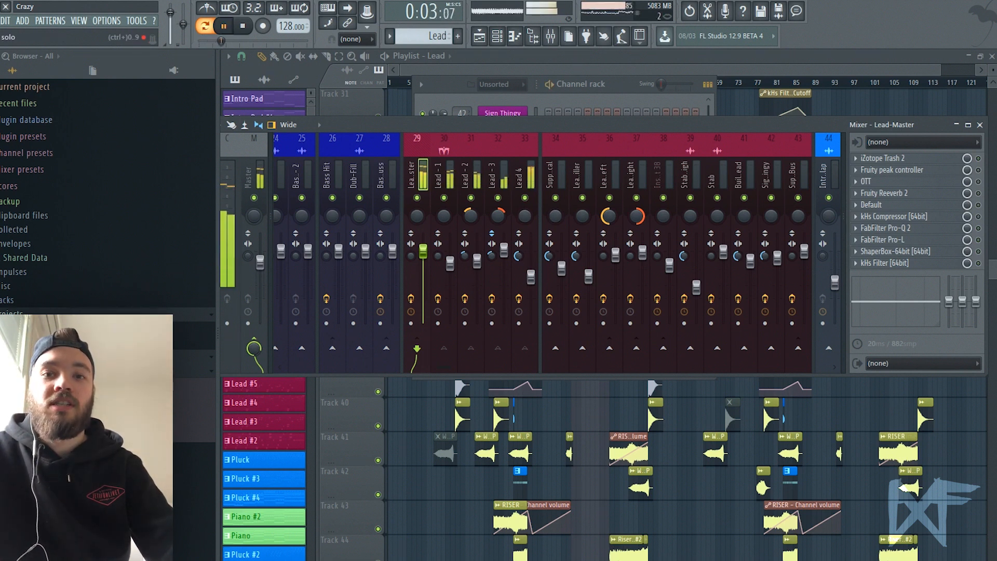
pyautogui.press('space')
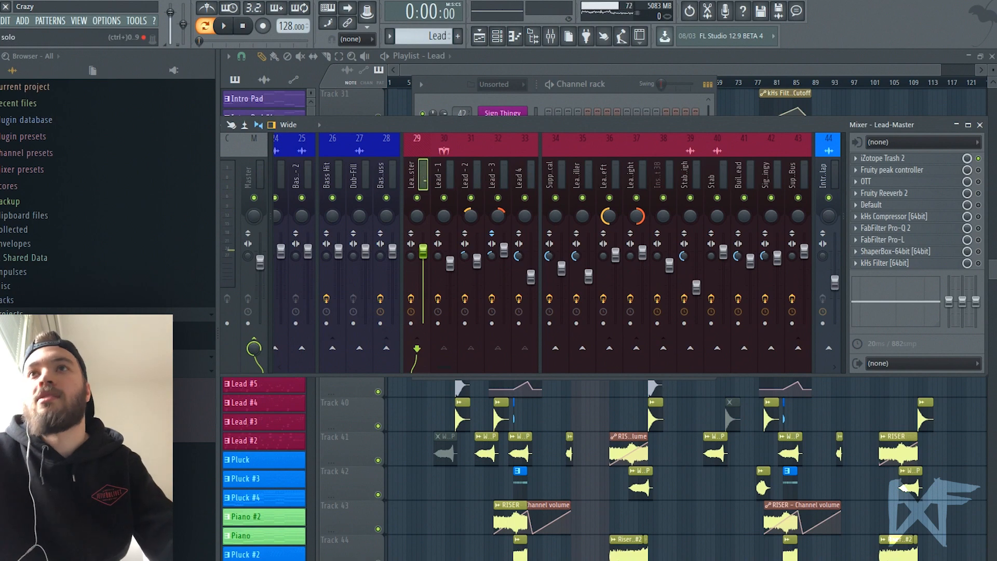
# Examine the peak and LFO settings of the Fruity peak controller on Lead-Master, and close its window
pyautogui.click(883, 158)
pyautogui.click(893, 170)
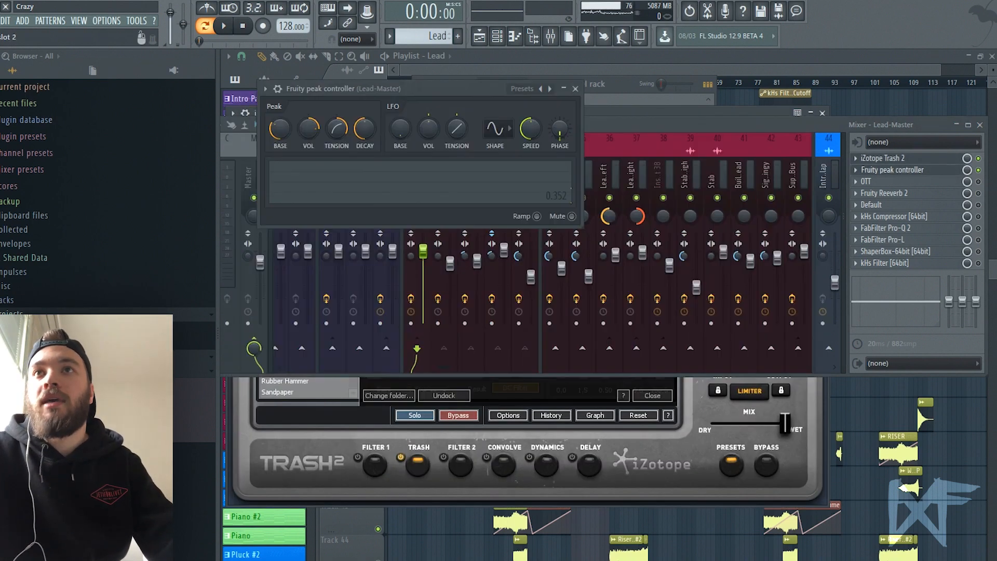
pyautogui.click(892, 170)
pyautogui.click(892, 170)
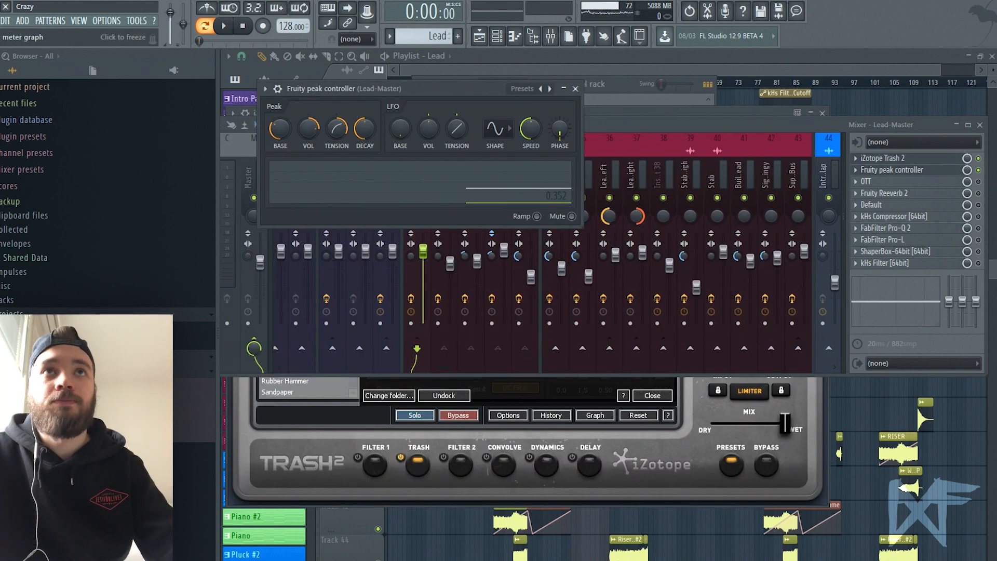
pyautogui.click(576, 88)
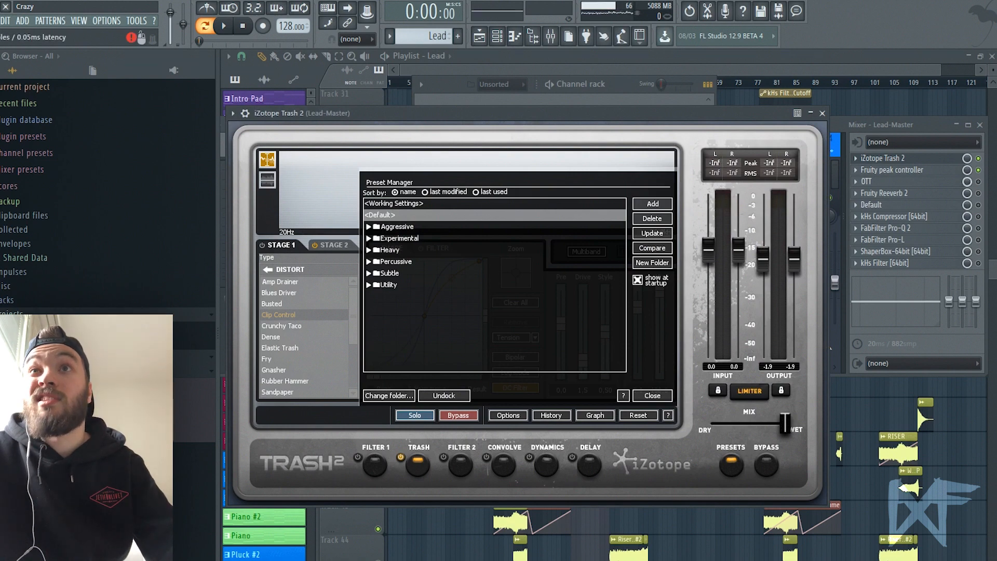
# Check the Default Reeverb 2 effect in the Lead-Master chain and close its window
pyautogui.click(867, 182)
pyautogui.click(866, 182)
pyautogui.click(871, 205)
pyautogui.click(872, 205)
pyautogui.click(872, 205)
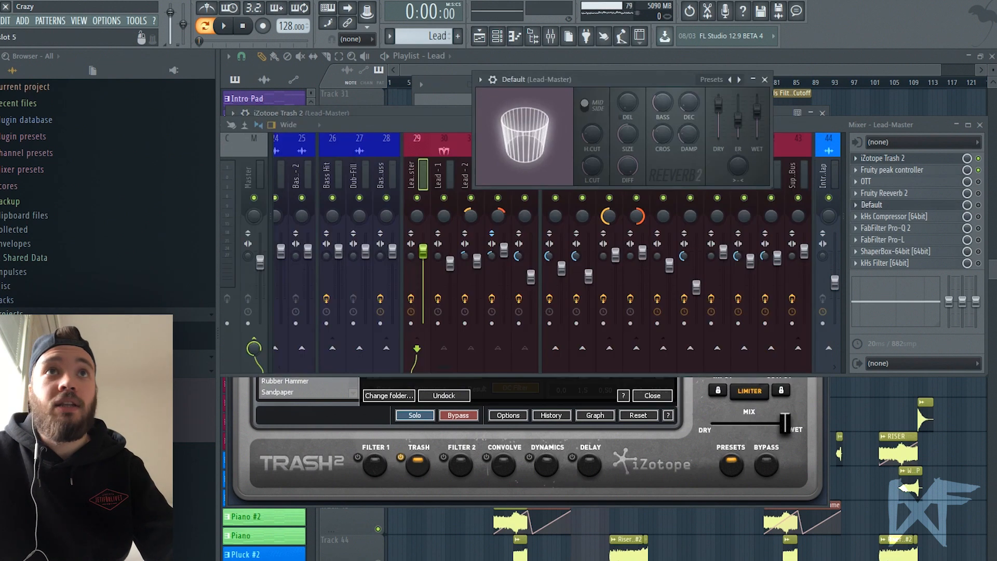
pyautogui.click(872, 205)
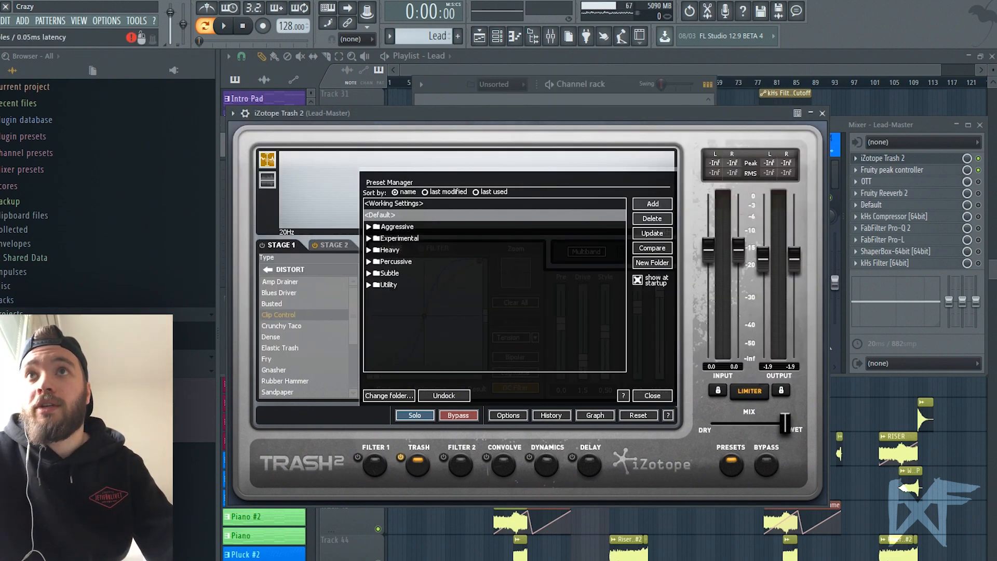
# Open OTT on Lead-Master and examine its depth and band compression settings
pyautogui.click(866, 182)
pyautogui.click(866, 182)
pyautogui.click(867, 182)
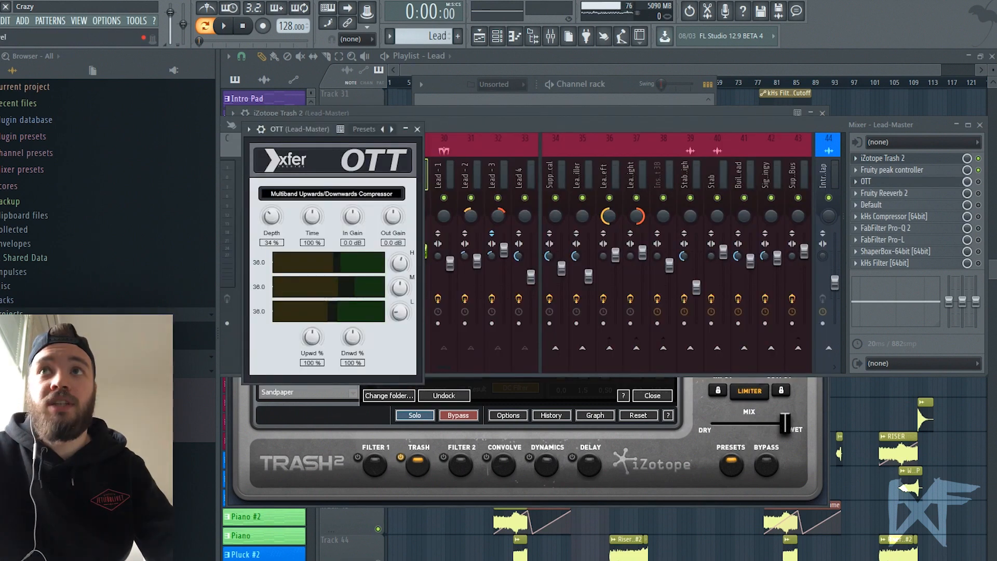
pyautogui.click(867, 181)
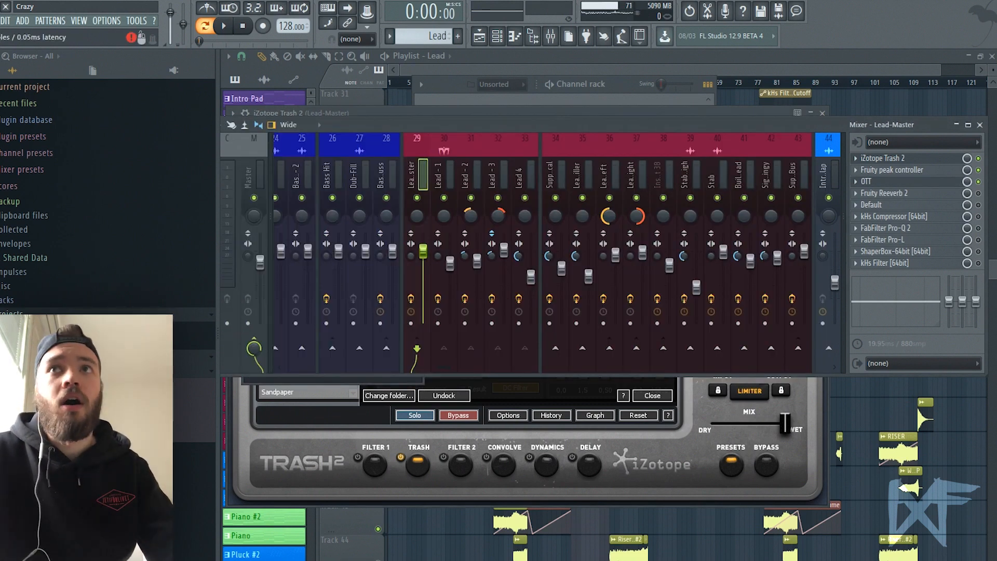
pyautogui.click(866, 182)
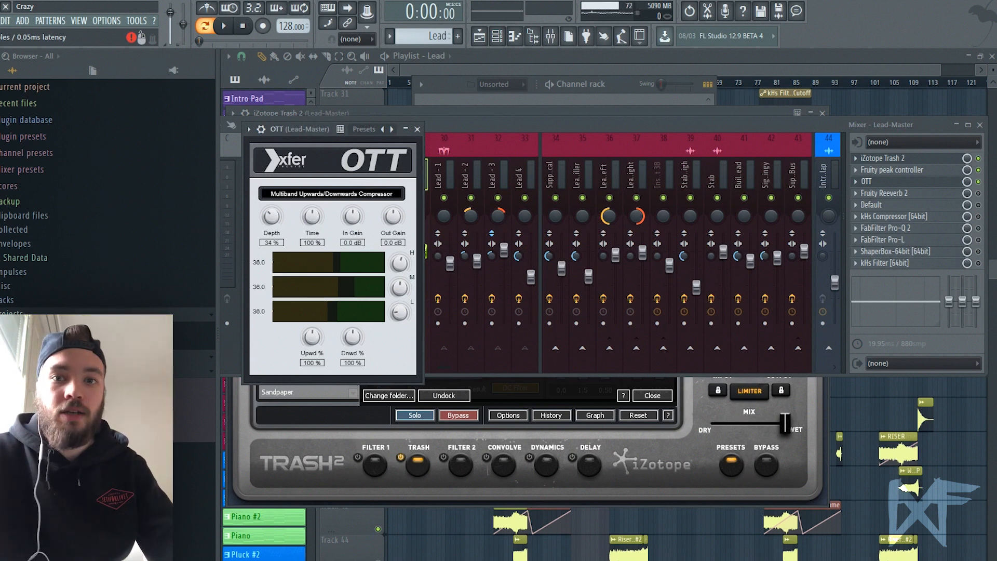
# Play the combined lead to compare OTT off and on, stop playback and bring the OTT window back up
pyautogui.press('space')
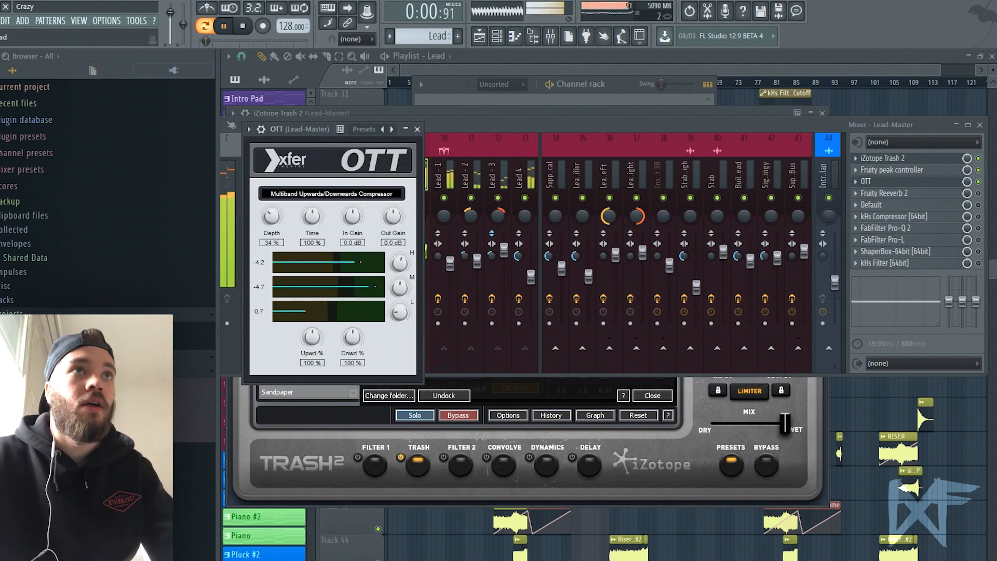
pyautogui.moveTo(294, 128); pyautogui.dragTo(369, 86)
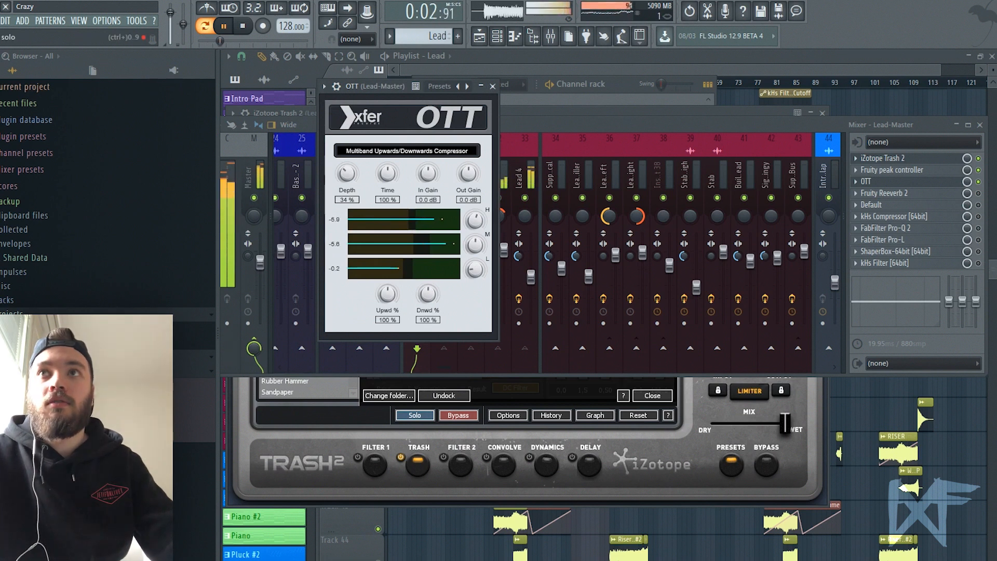
pyautogui.click(979, 182)
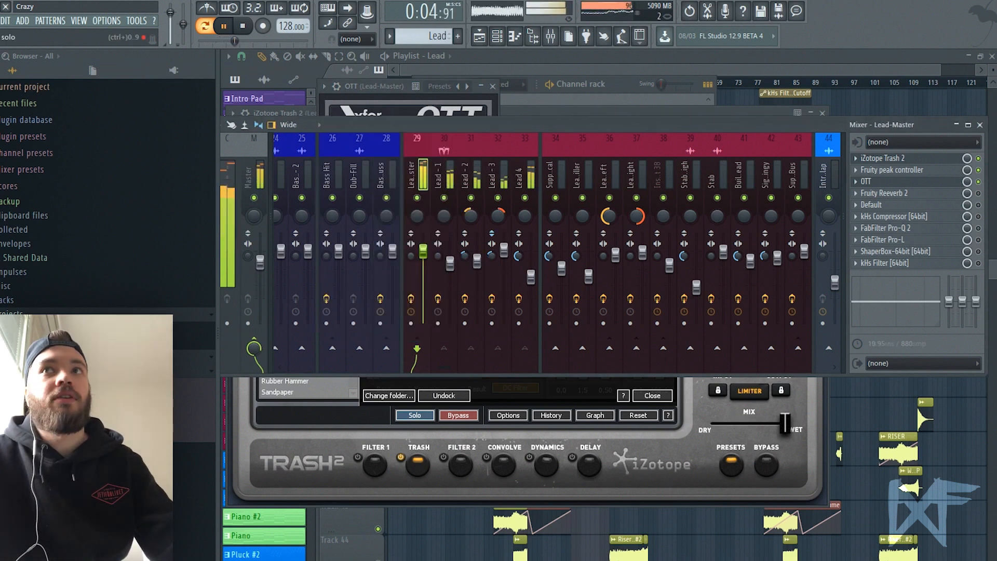
pyautogui.press('space')
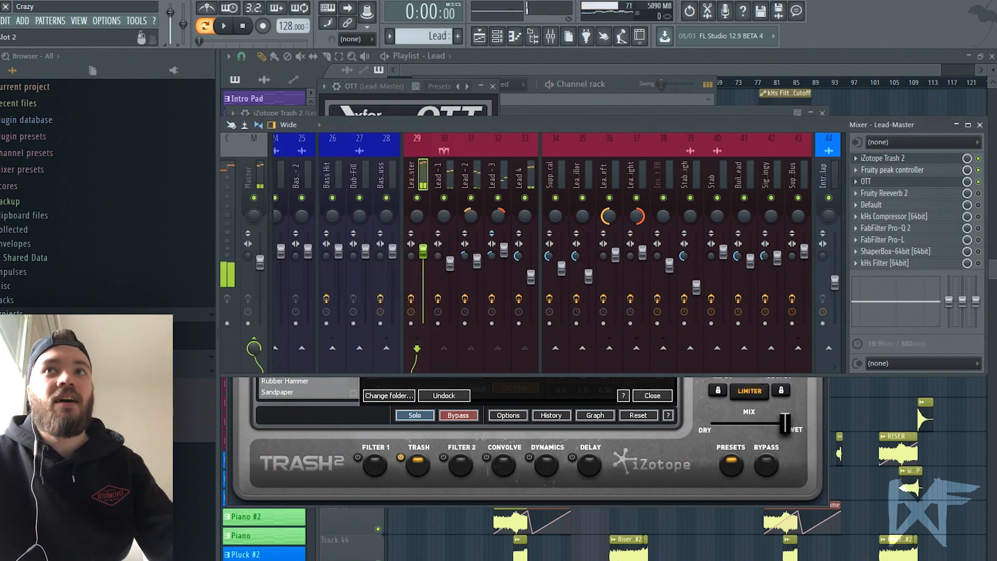
pyautogui.click(883, 182)
pyautogui.click(883, 181)
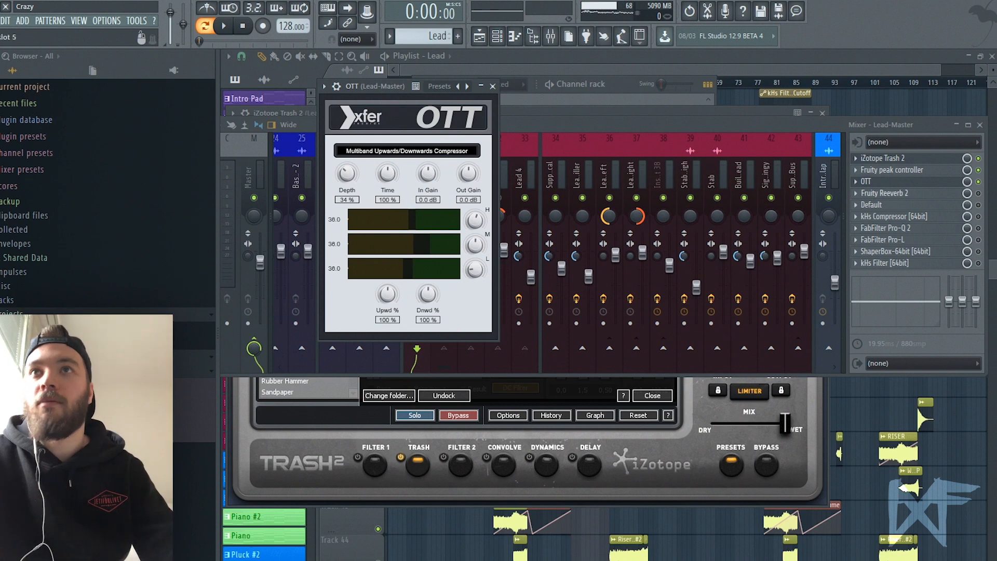
# Close OTT, enable and open Fruity Reeverb 2 on Lead-Master, and play the combined lead through it
pyautogui.click(866, 181)
pyautogui.click(883, 193)
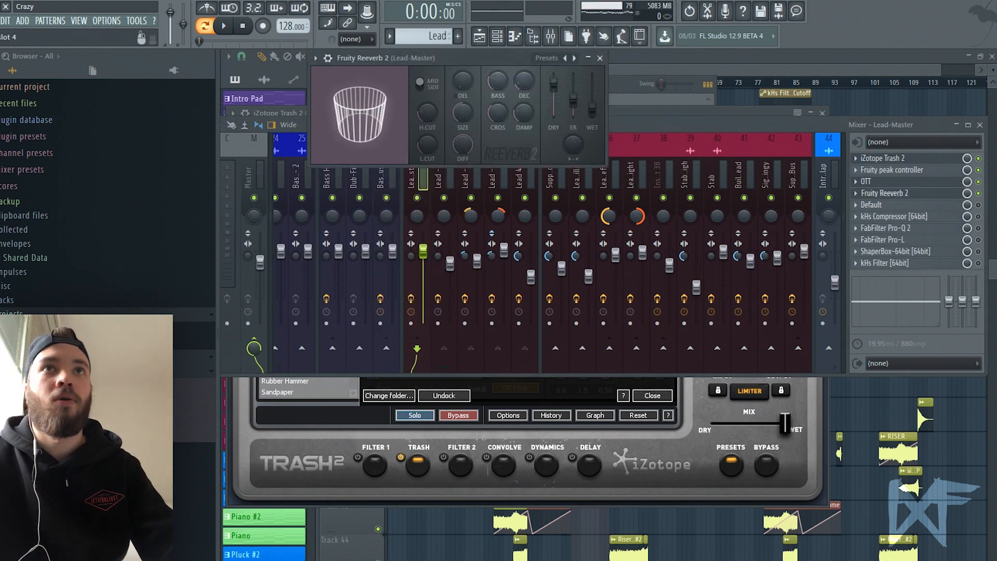
pyautogui.press('space')
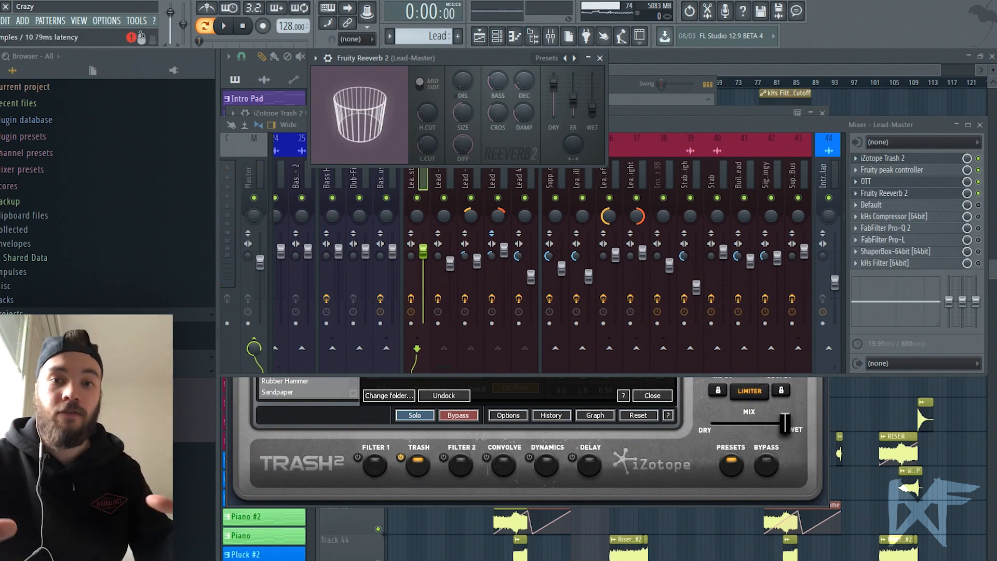
pyautogui.moveTo(468, 58); pyautogui.dragTo(499, 118)
pyautogui.press('space')
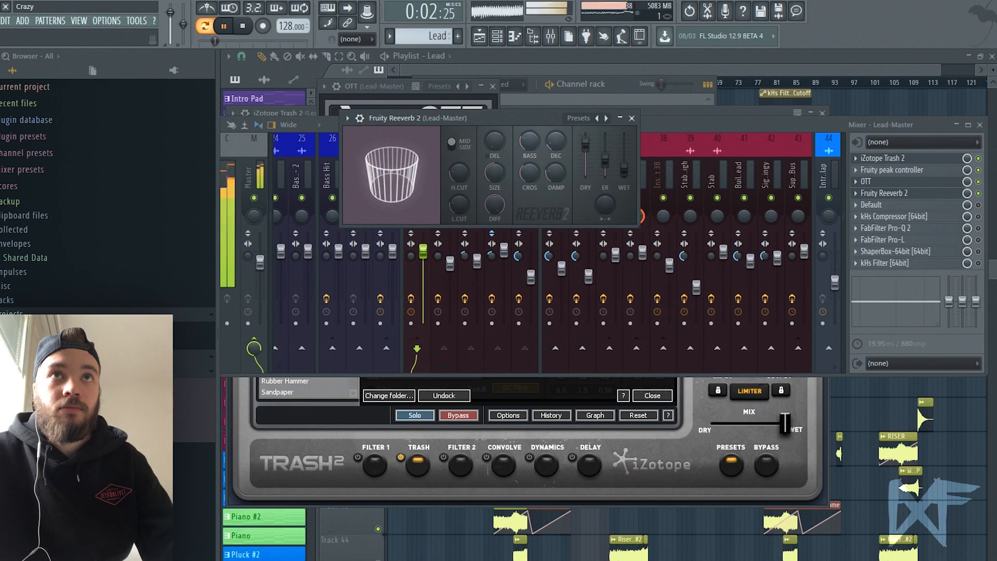
pyautogui.press('space')
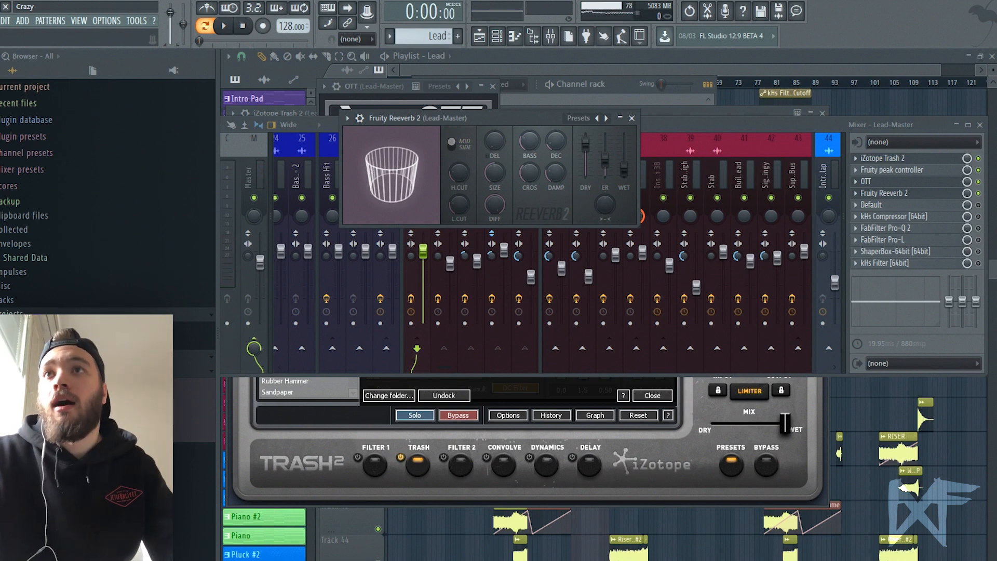
# Open the Default reverb on Lead-Master, move its window clear of the effect slots and enable the effect
pyautogui.click(884, 205)
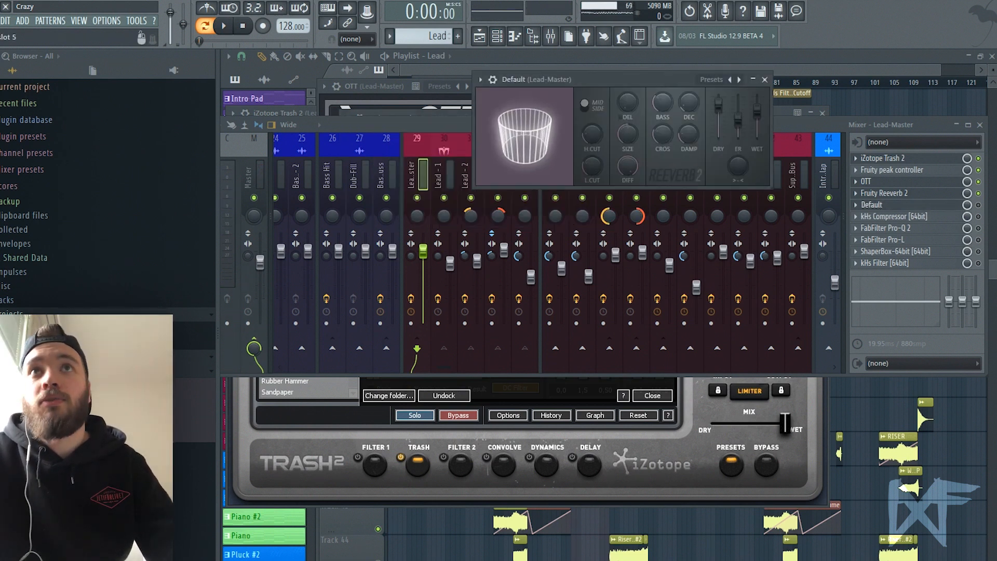
pyautogui.moveTo(597, 80); pyautogui.dragTo(433, 189)
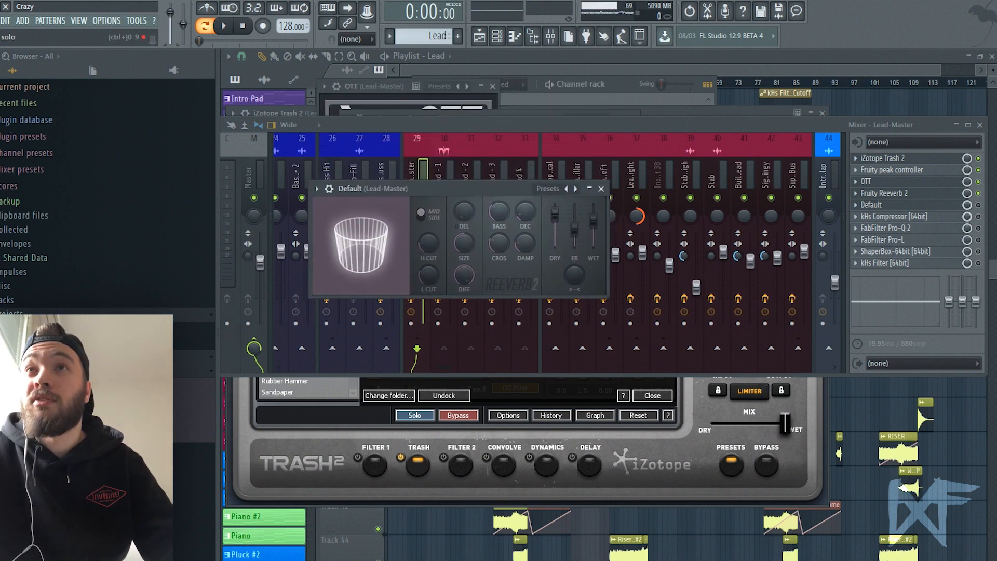
pyautogui.click(979, 205)
pyautogui.click(904, 205)
pyautogui.click(904, 204)
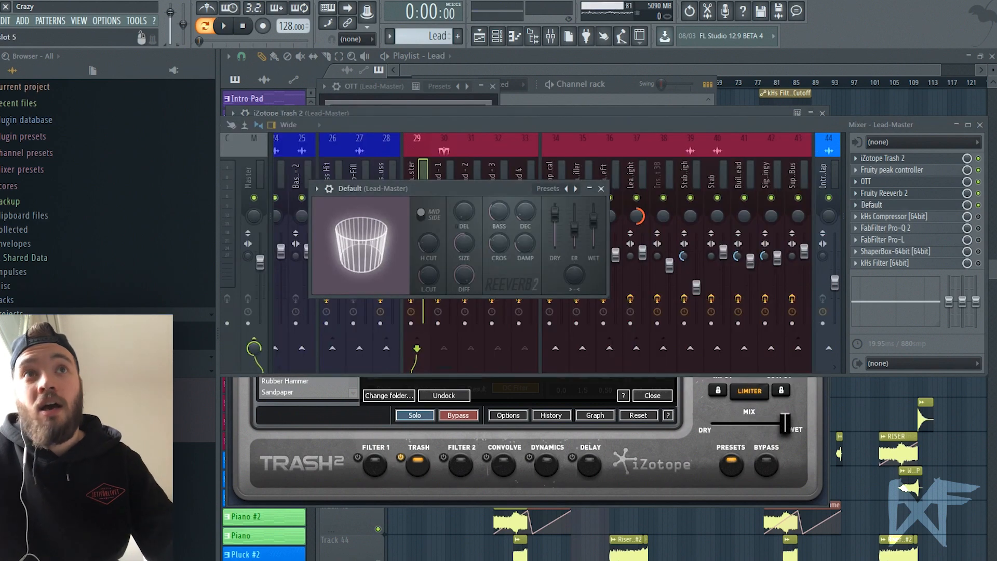
# Check the Fruity peak controller on Lead-Master and bring the Default reverb window back up
pyautogui.press('F6')
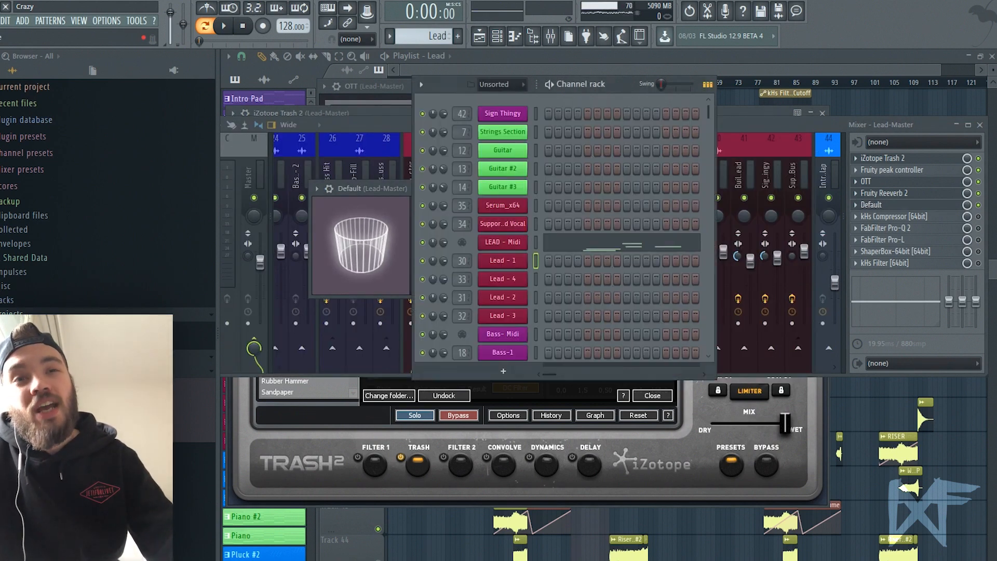
pyautogui.click(903, 205)
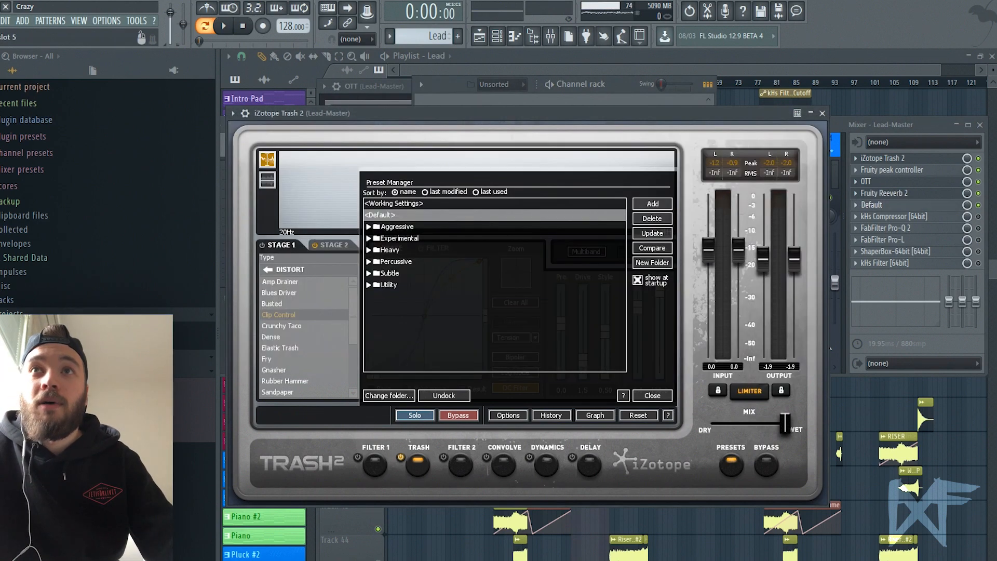
pyautogui.click(904, 204)
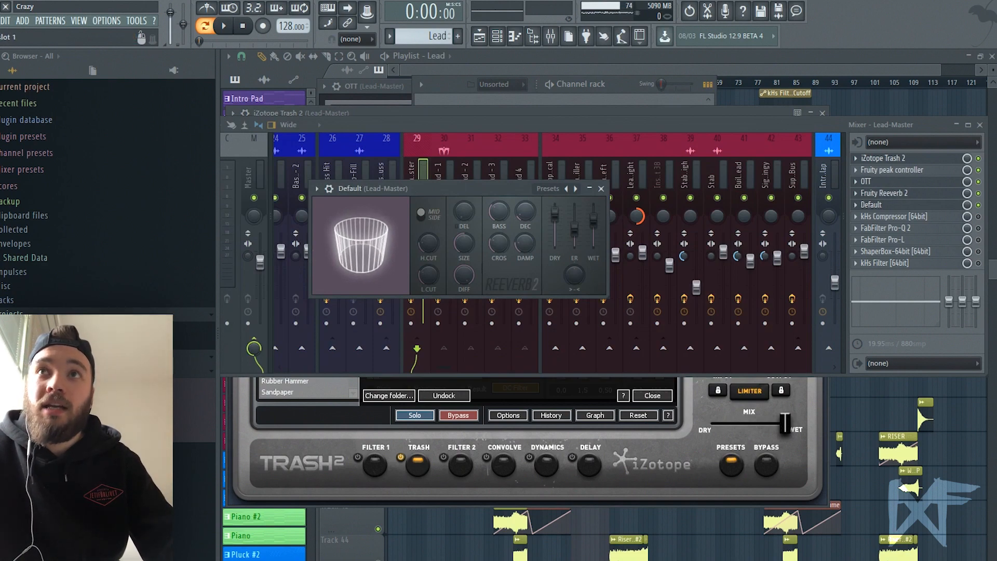
pyautogui.click(904, 170)
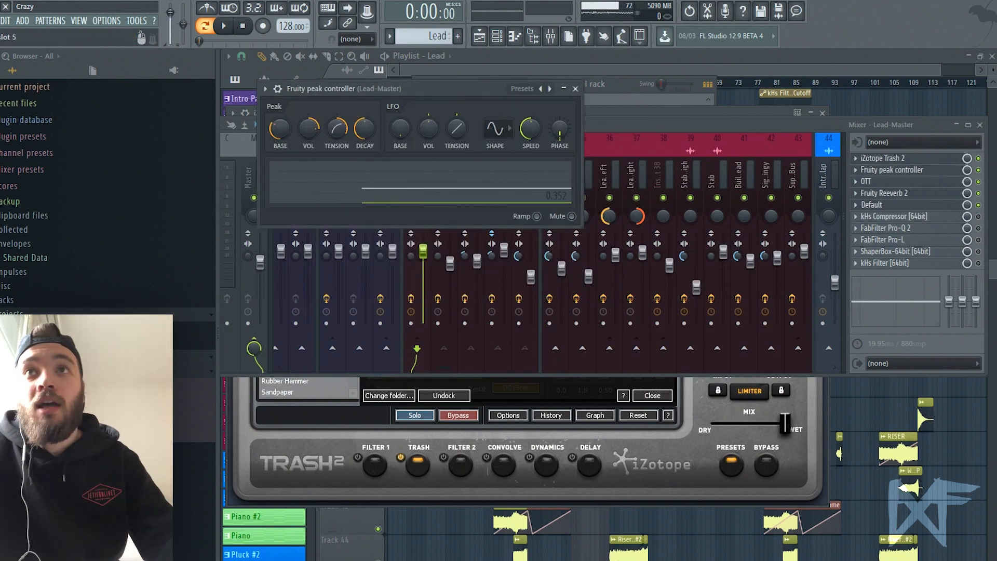
pyautogui.click(904, 204)
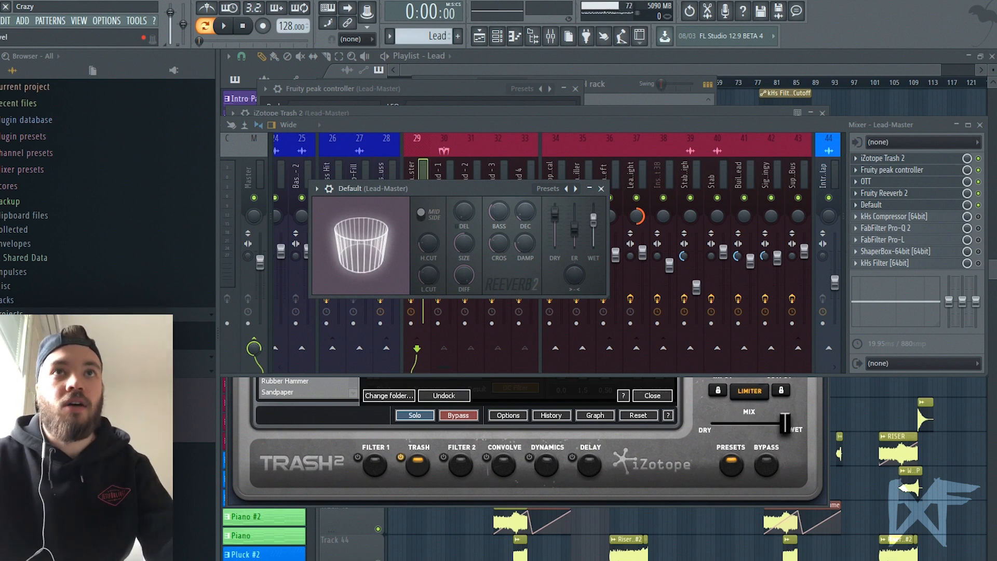
# Play the combined lead with the Default reverb active, close the reverb window and stop playback
pyautogui.moveTo(364, 188); pyautogui.dragTo(363, 143)
pyautogui.press('space')
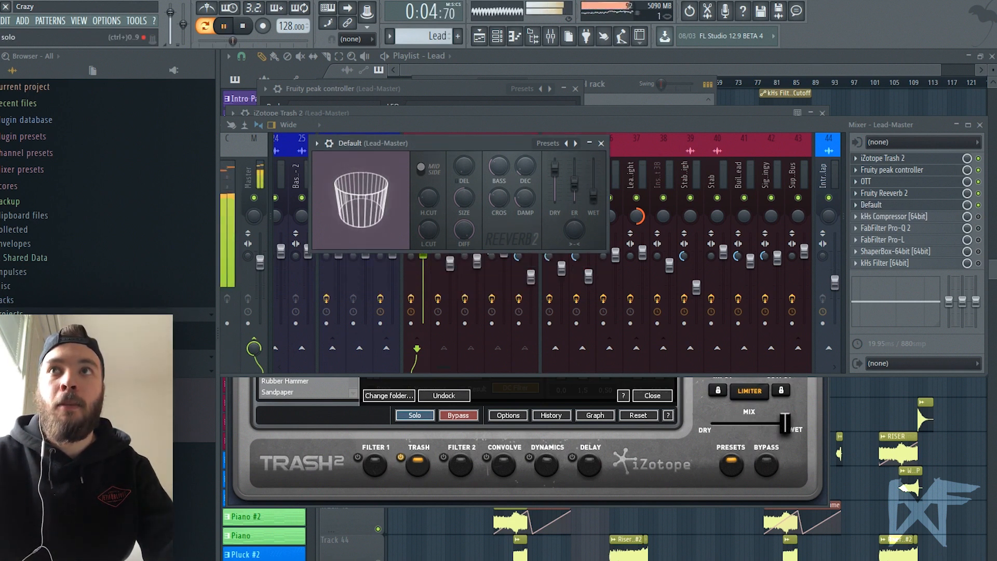
pyautogui.press('Escape')
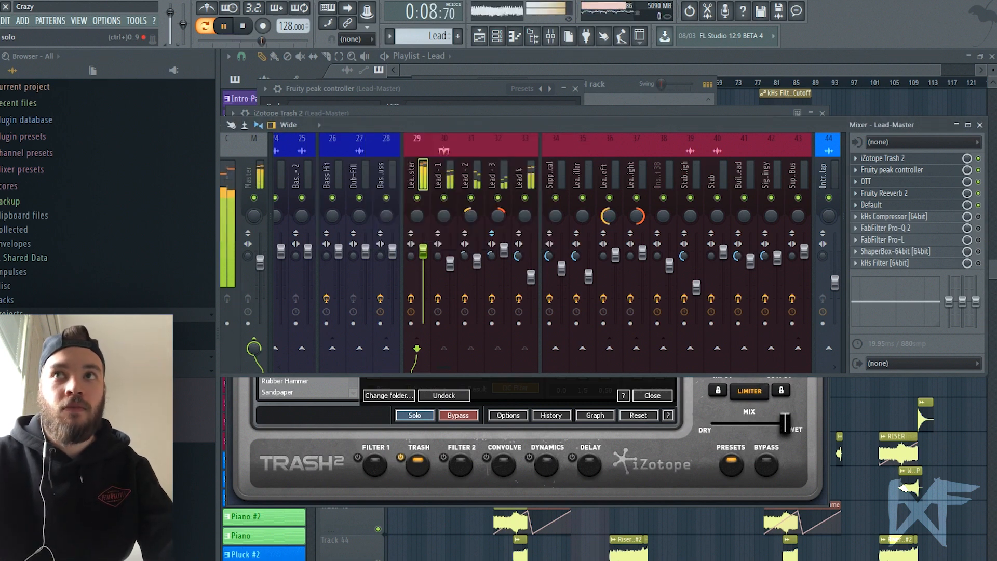
pyautogui.press('space')
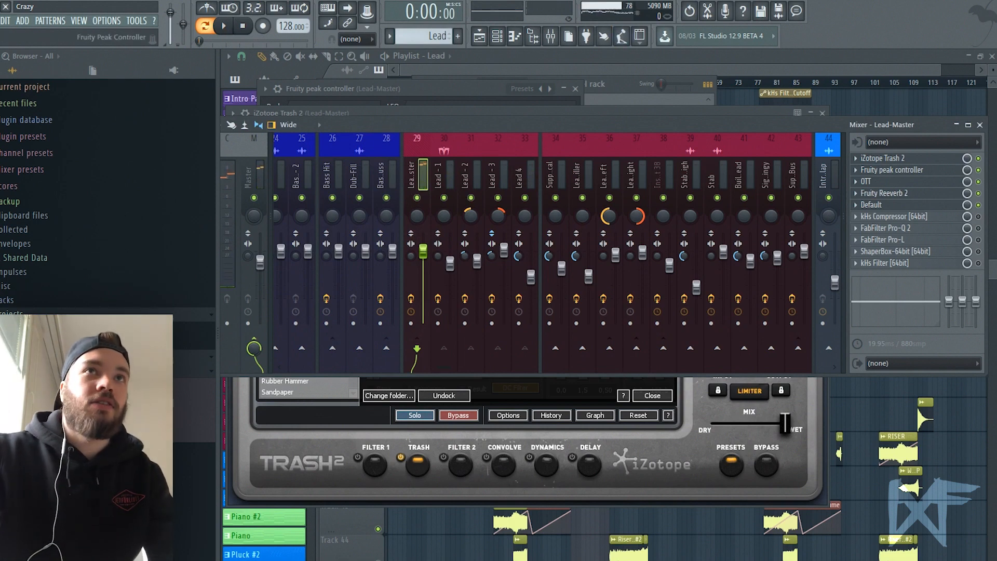
# Rearrange the mixer, Fruity peak controller and Default reverb windows so both effects' controls can be examined together
pyautogui.click(892, 170)
pyautogui.moveTo(884, 125); pyautogui.dragTo(851, 254)
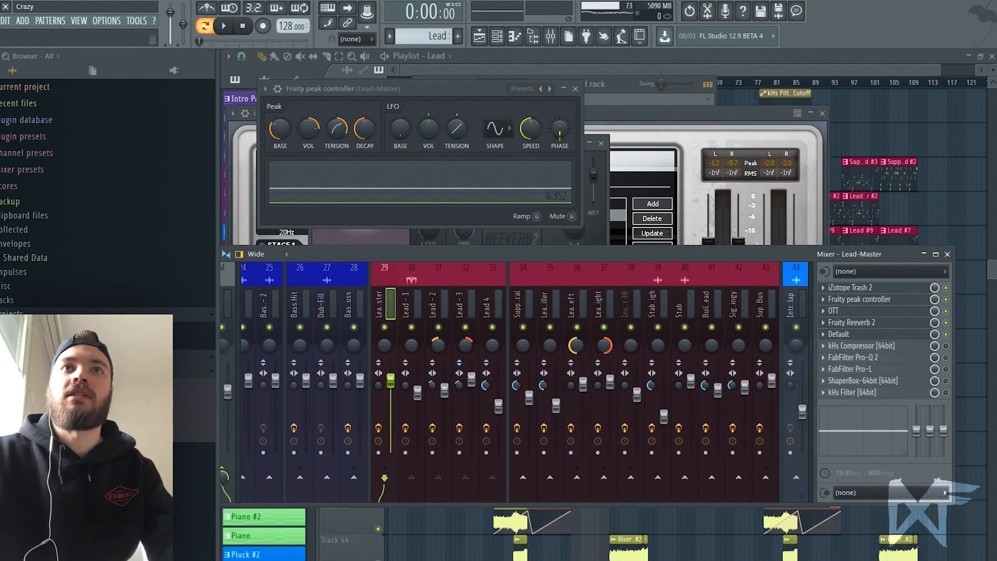
pyautogui.click(596, 228)
pyautogui.moveTo(504, 143); pyautogui.dragTo(576, 118)
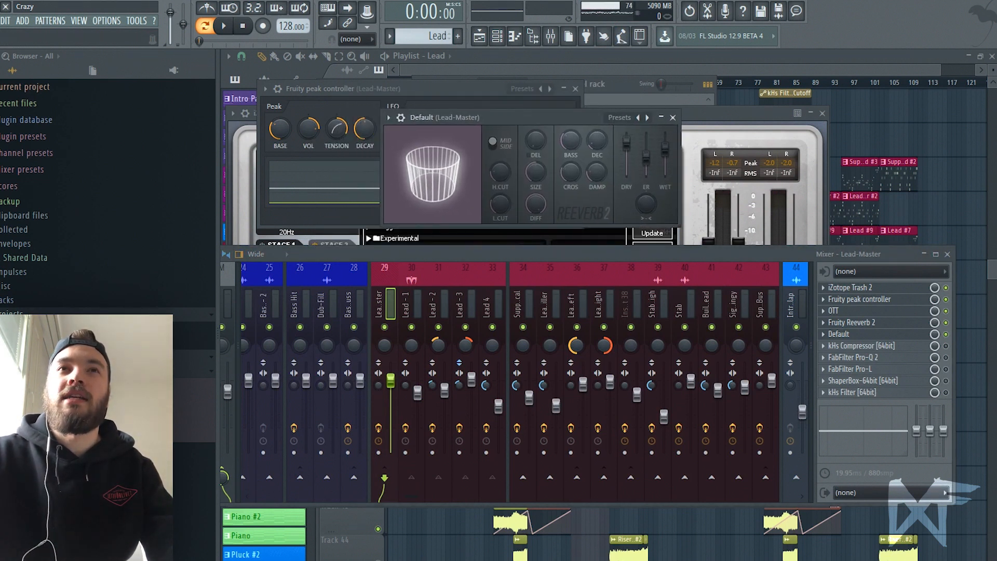
pyautogui.moveTo(851, 254); pyautogui.dragTo(900, 256)
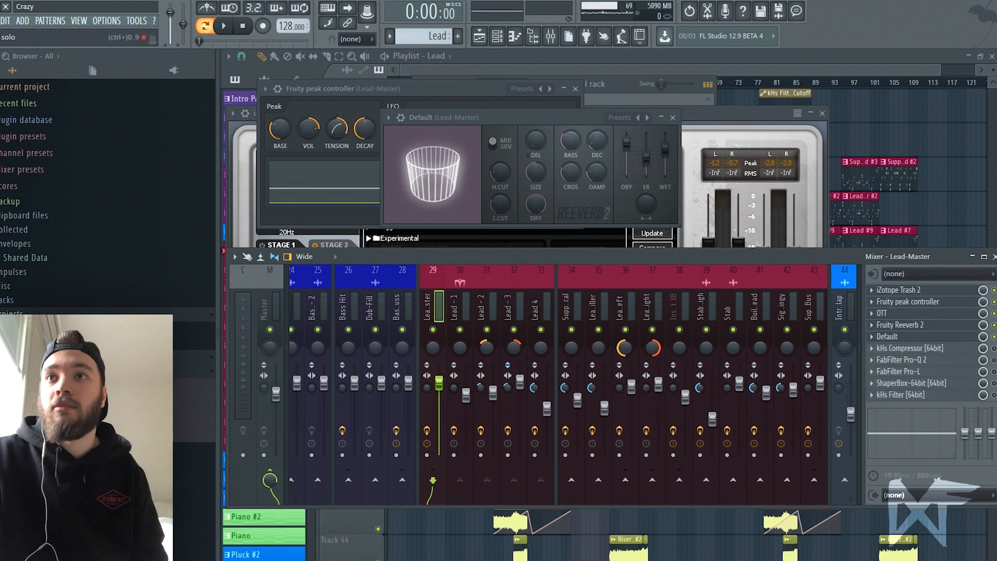
# Open and enable kHs Compressor on Lead-Master, and audition the lead through it
pyautogui.click(915, 348)
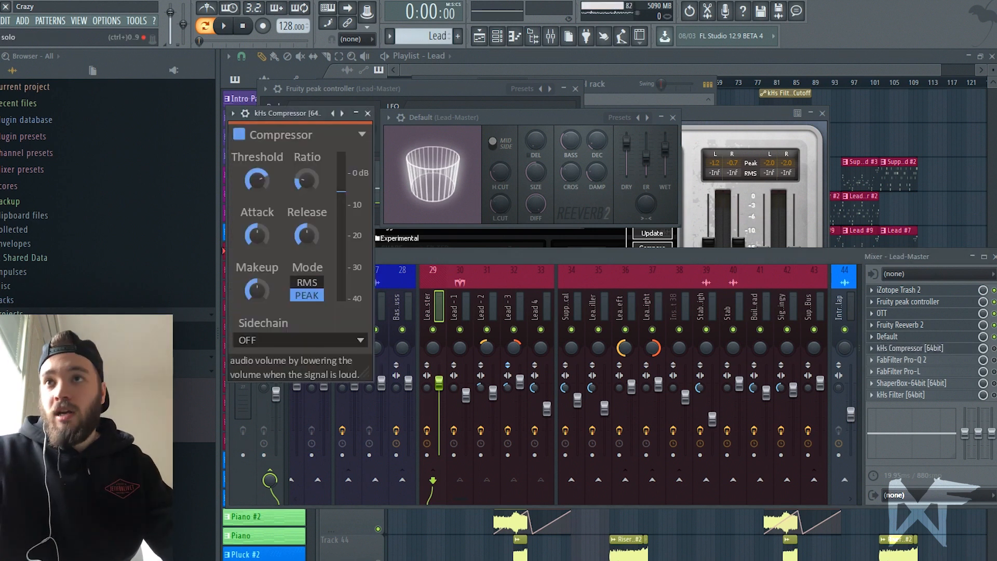
pyautogui.click(994, 349)
pyautogui.press('space')
pyautogui.moveTo(298, 113); pyautogui.dragTo(318, 82)
pyautogui.press('space')
# Enable FabFilter Pro-Q 2 on Lead-Master and examine its low-cut band
pyautogui.click(994, 360)
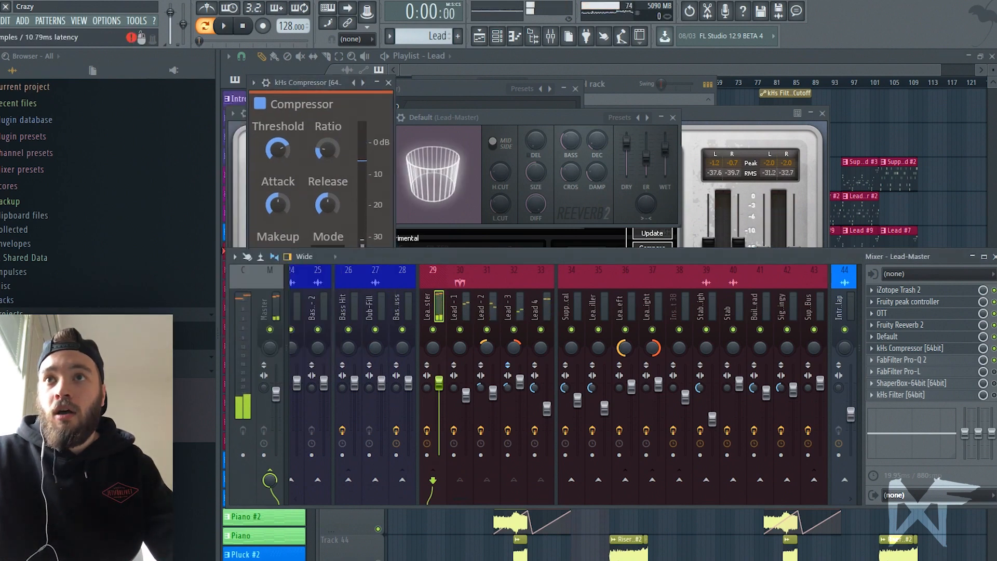
pyautogui.click(914, 360)
pyautogui.moveTo(379, 261)
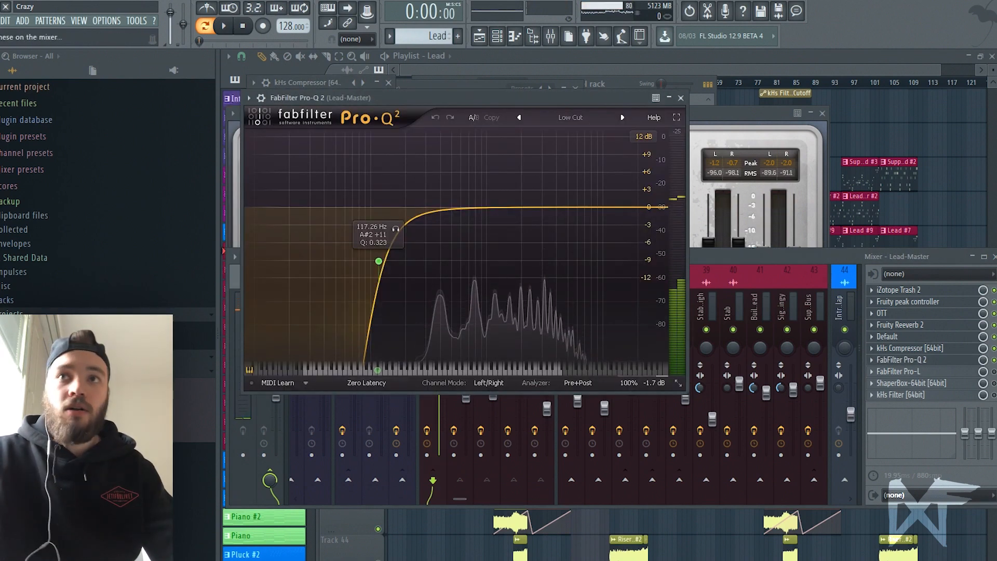
# Open and enable FabFilter Pro-L on Lead-Master, and play the lead through the limiter
pyautogui.click(914, 371)
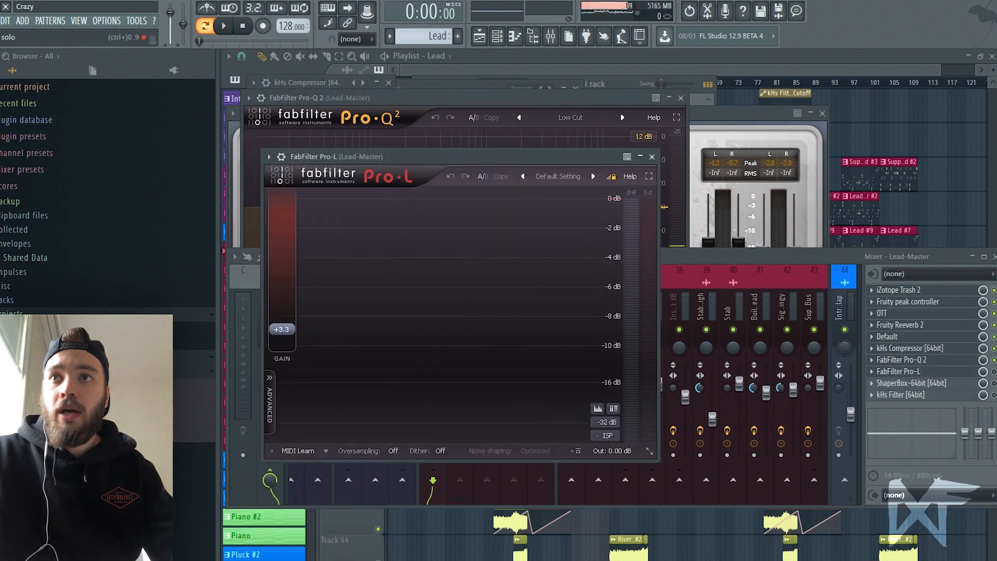
pyautogui.click(994, 372)
pyautogui.click(914, 290)
pyautogui.click(914, 372)
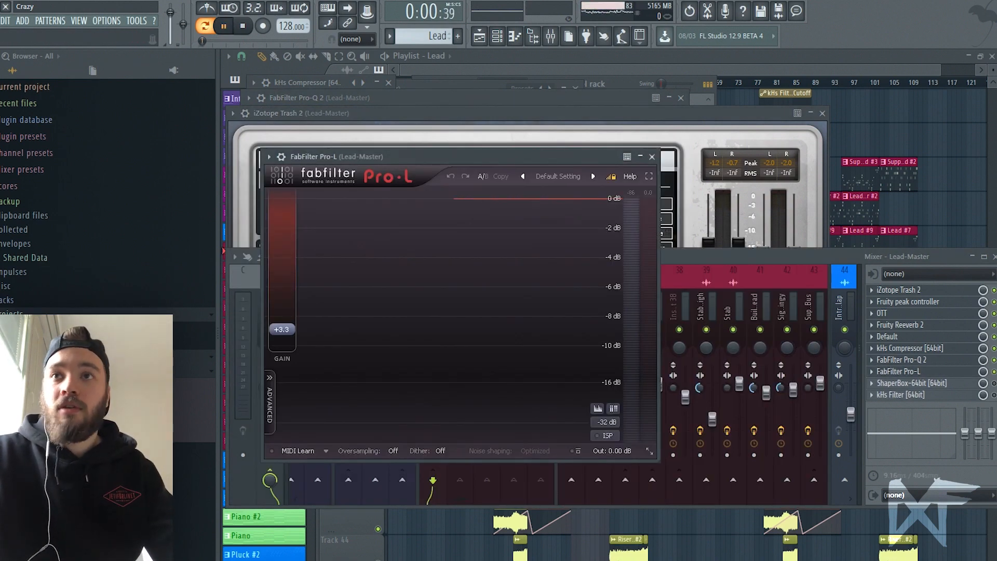
pyautogui.press('space')
# Open and enable ShaperBox on Lead-Master, and play the lead to examine its volume ducking curve
pyautogui.click(913, 384)
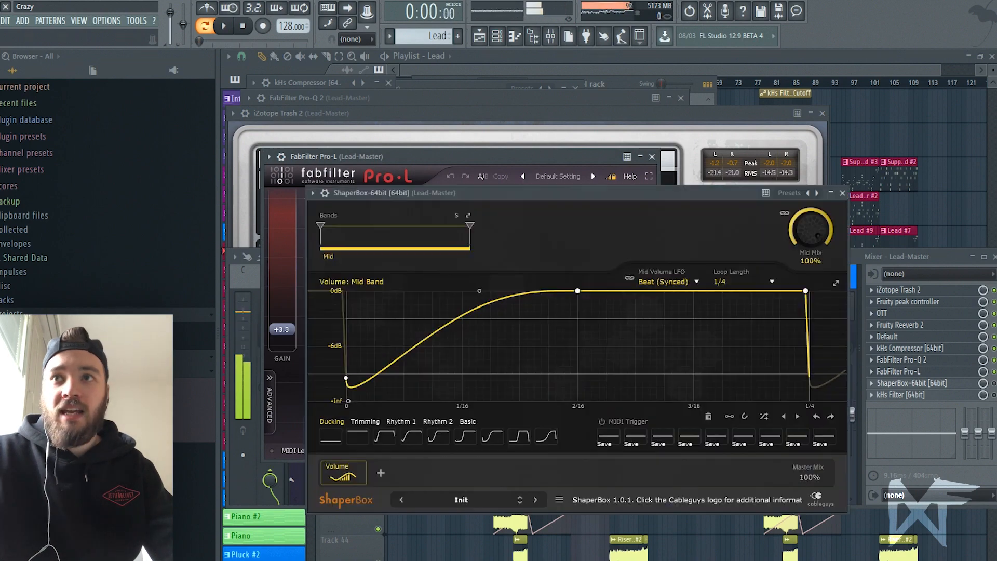
pyautogui.click(914, 384)
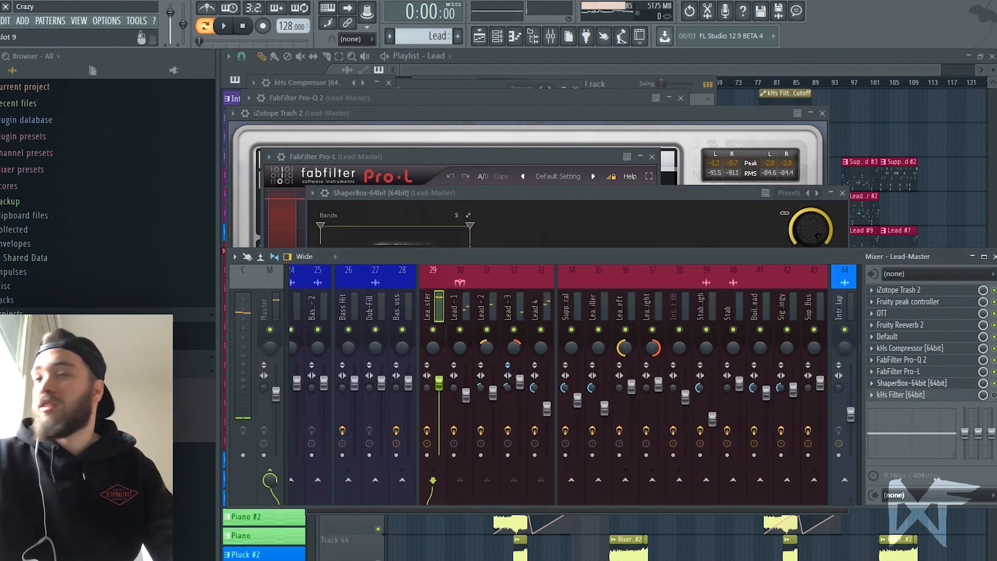
pyautogui.press('space')
pyautogui.click(909, 290)
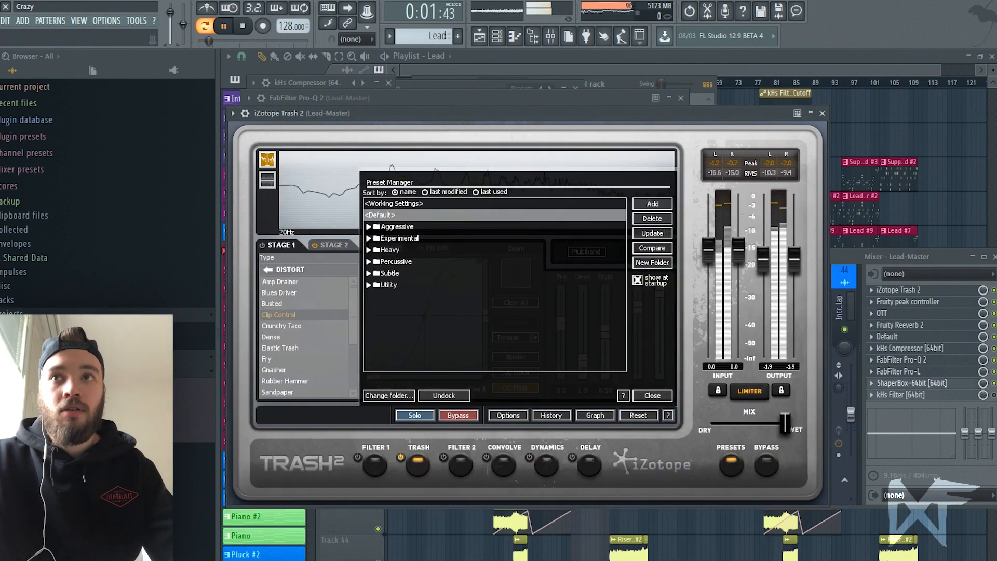
pyautogui.click(912, 384)
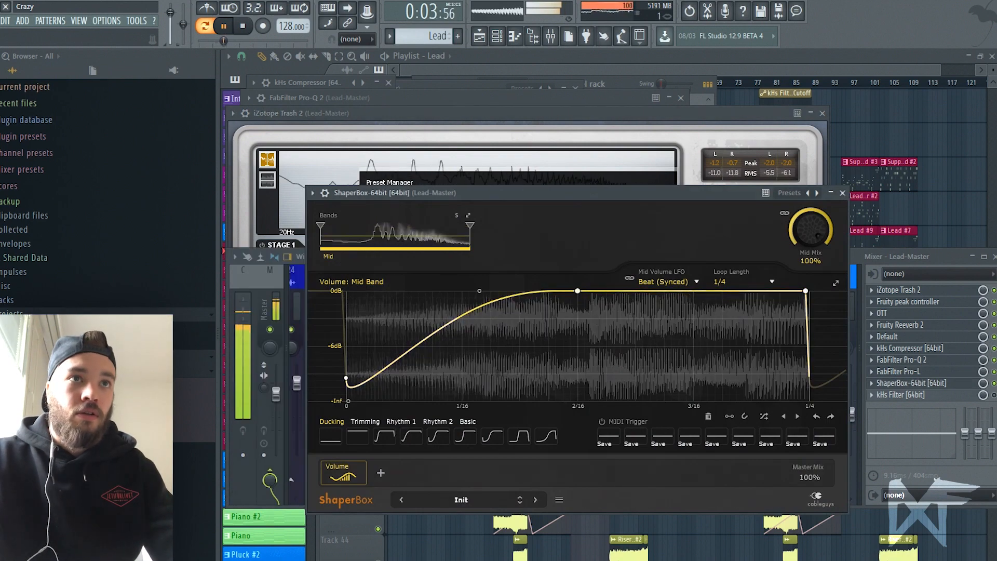
pyautogui.press('space')
# Open kHs Filter on Lead-Master, close all windows and look over its cutoff automation in the playlist
pyautogui.click(901, 395)
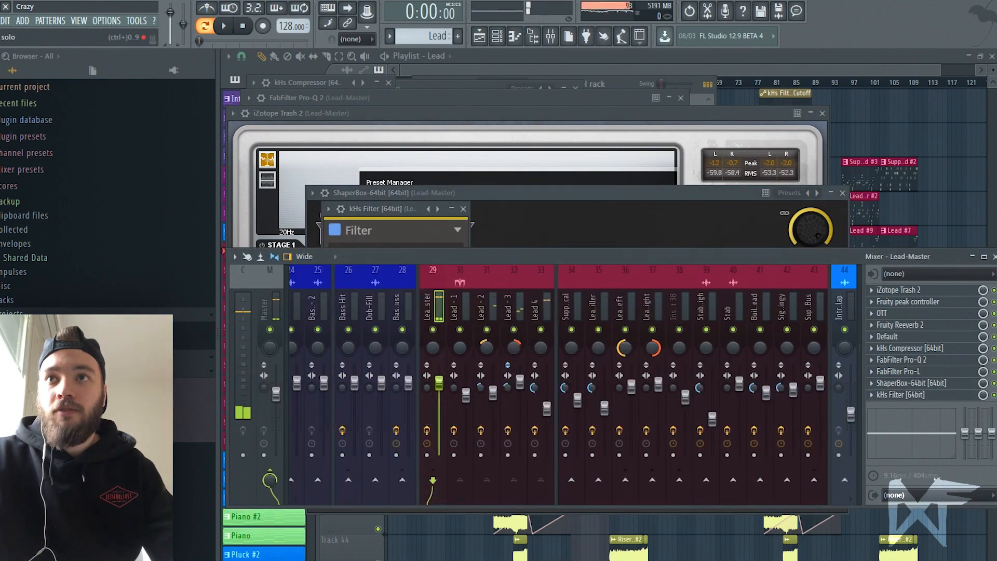
pyautogui.press('F12')
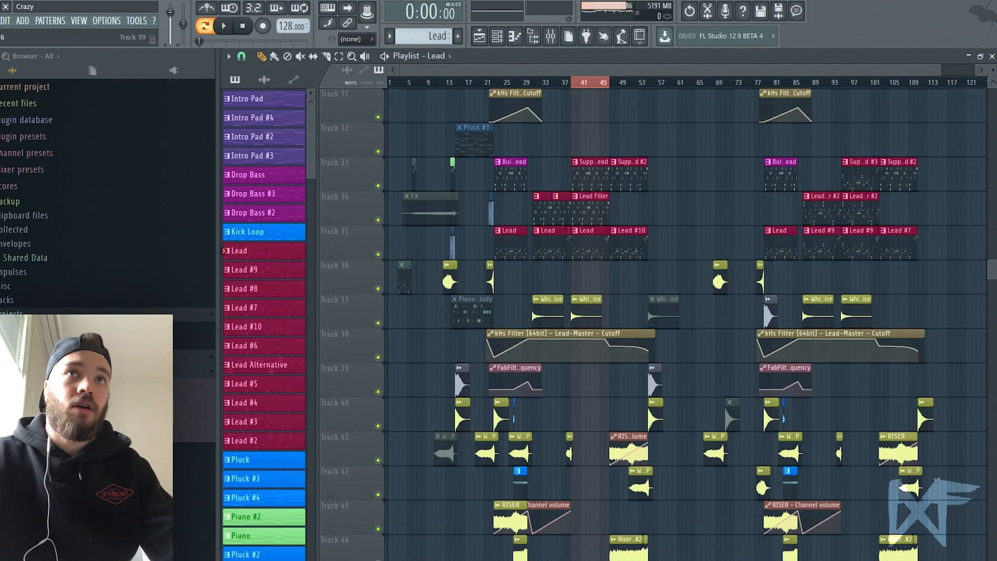
pyautogui.scroll(5, 686, 322)
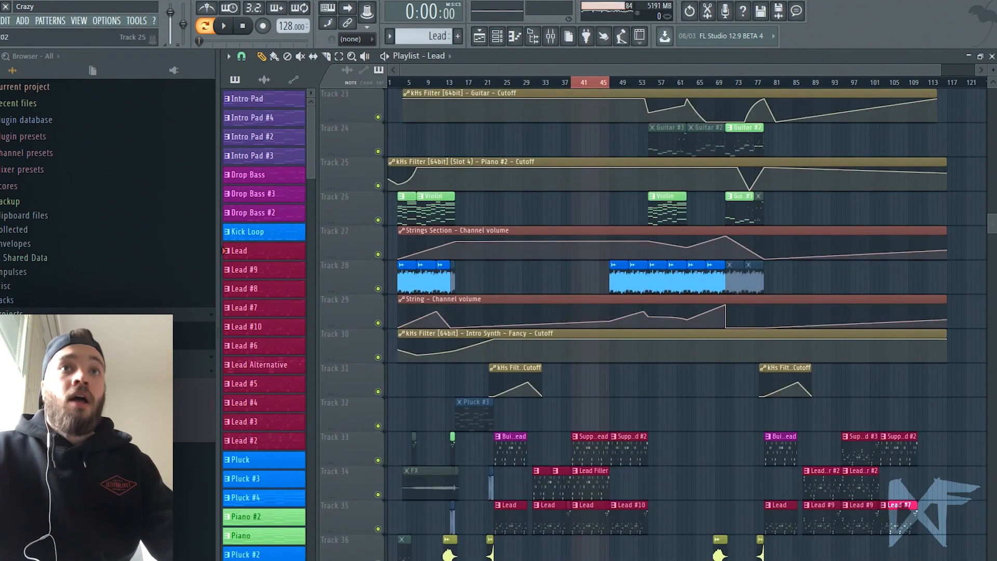
pyautogui.scroll(-3, 685, 322)
pyautogui.scroll(2, 685, 322)
pyautogui.scroll(-4, 686, 322)
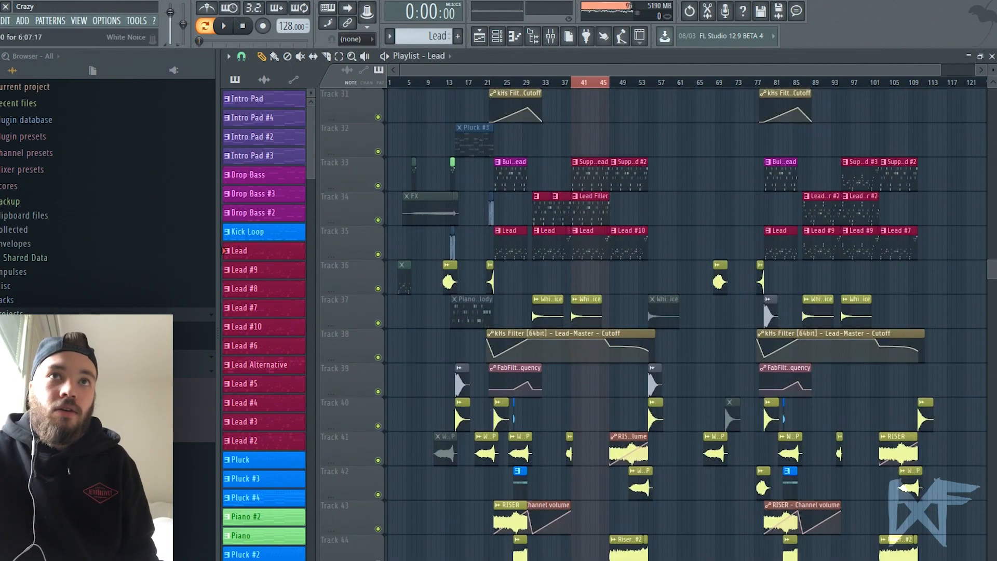
pyautogui.scroll(3, 609, 208)
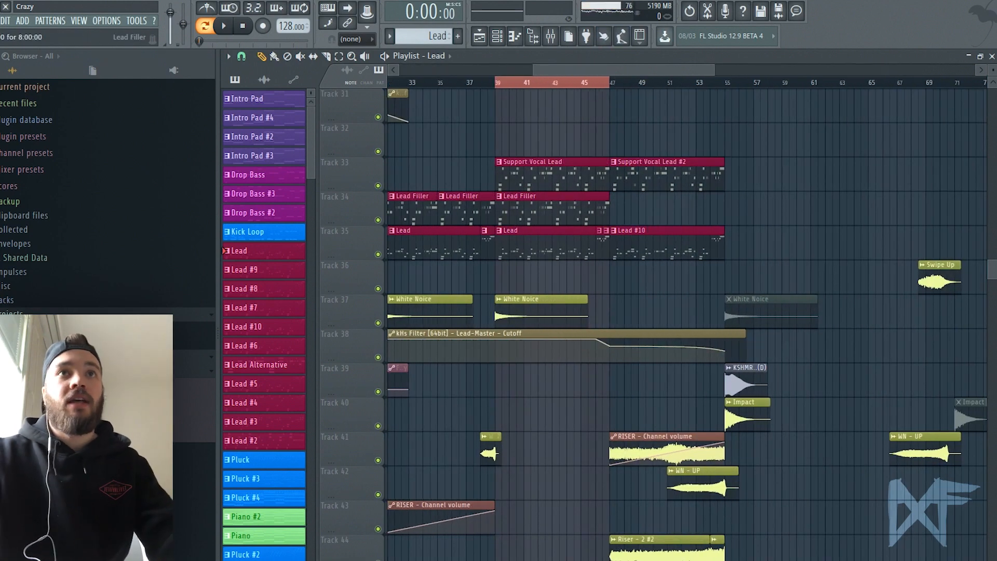
# Open the Lead Filler pattern's notes in the piano roll and play the pattern on its own
pyautogui.doubleClick(598, 207)
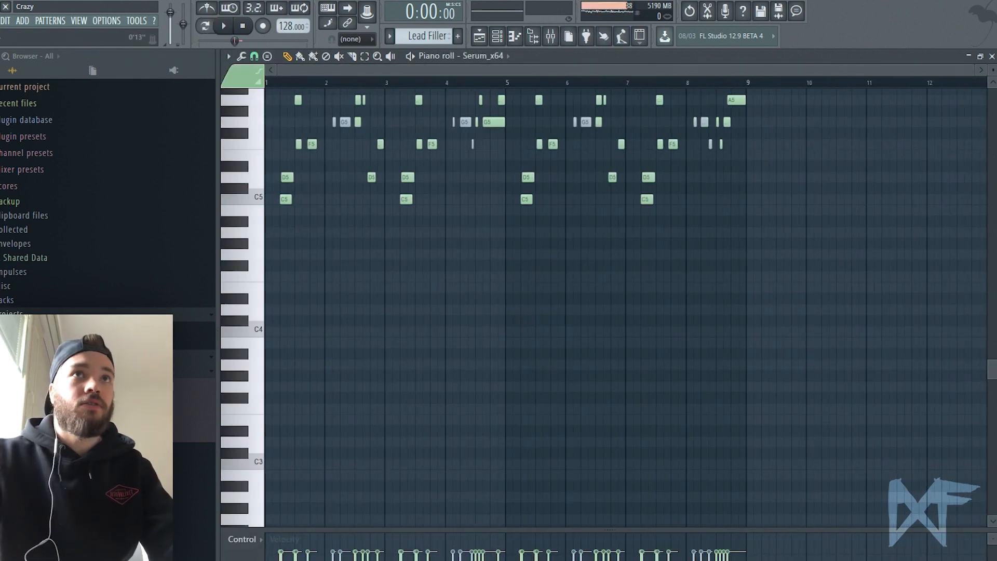
pyautogui.press('l')
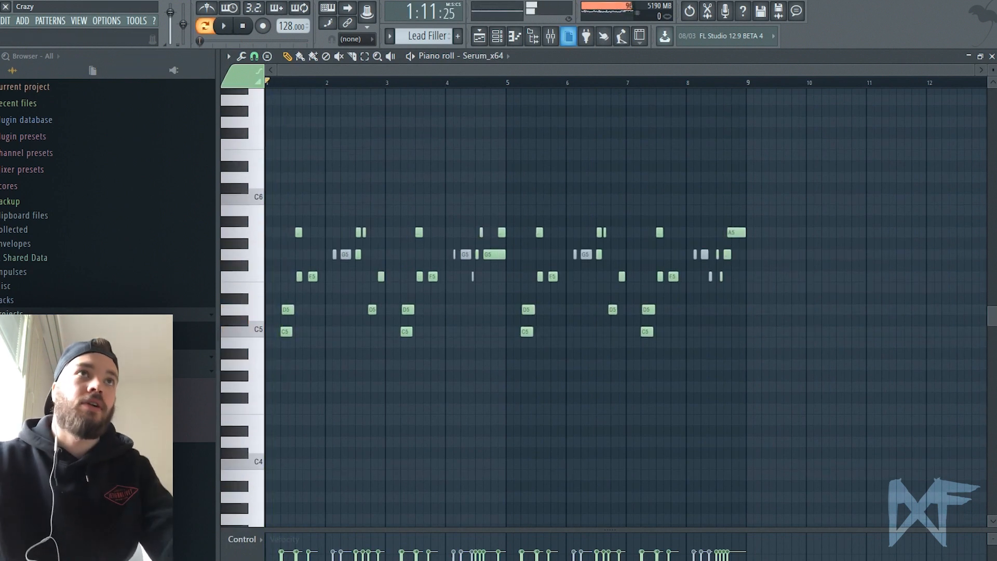
pyautogui.press('space')
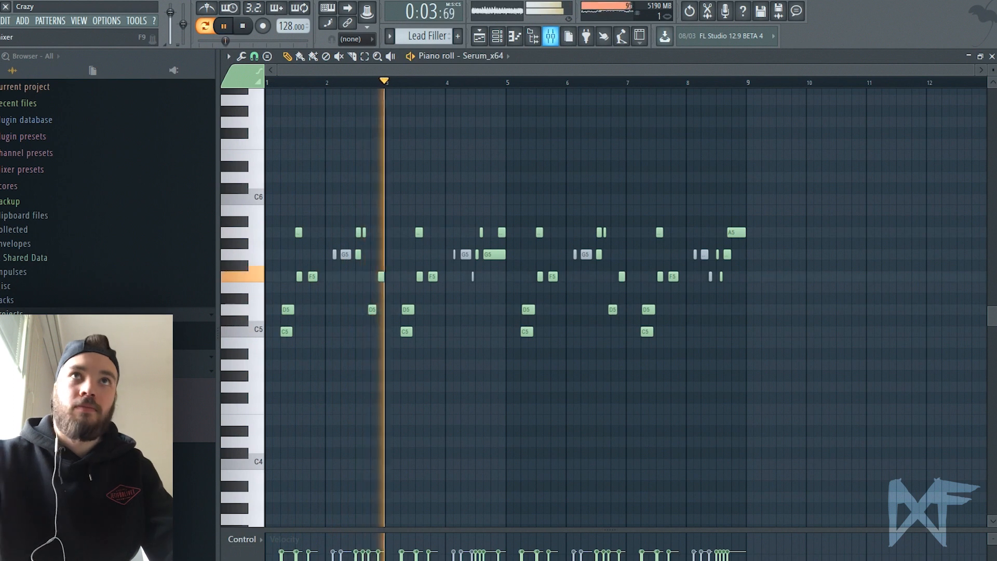
# Open the mixer on the Lead - Filler track and play its pattern while looking over the track's effect chain
pyautogui.press('F9')
pyautogui.press('space')
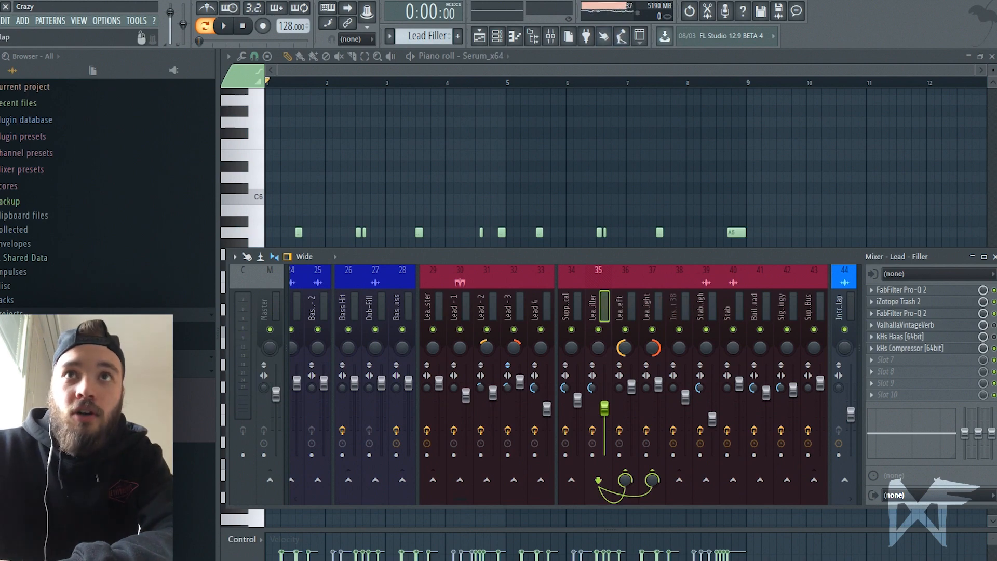
pyautogui.moveTo(832, 257); pyautogui.dragTo(735, 188)
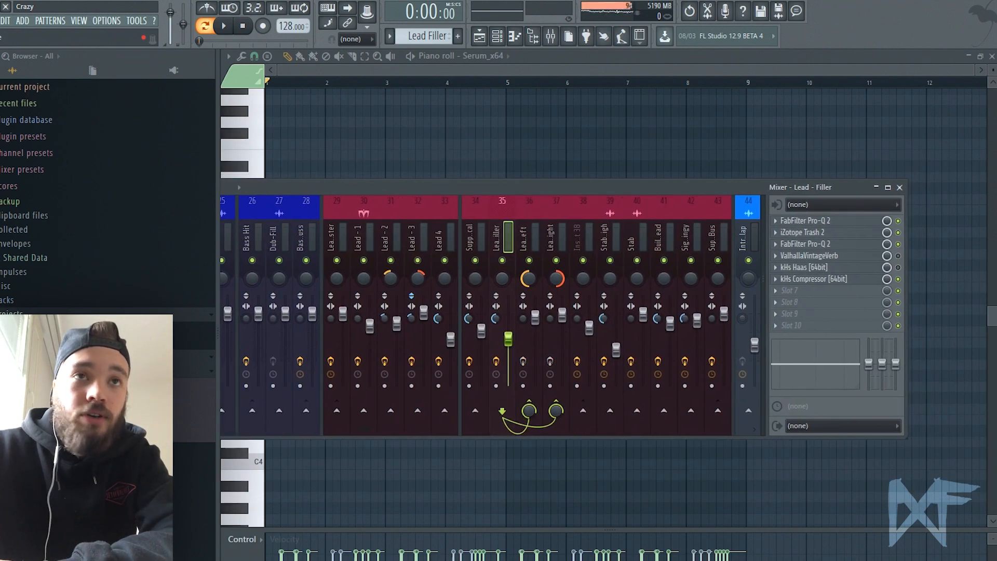
pyautogui.press('space')
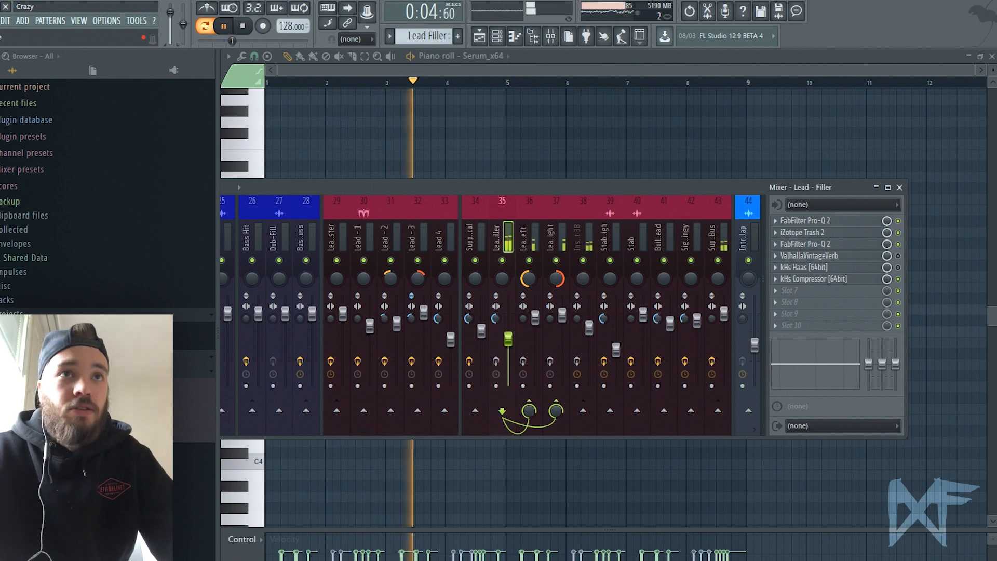
pyautogui.press('space')
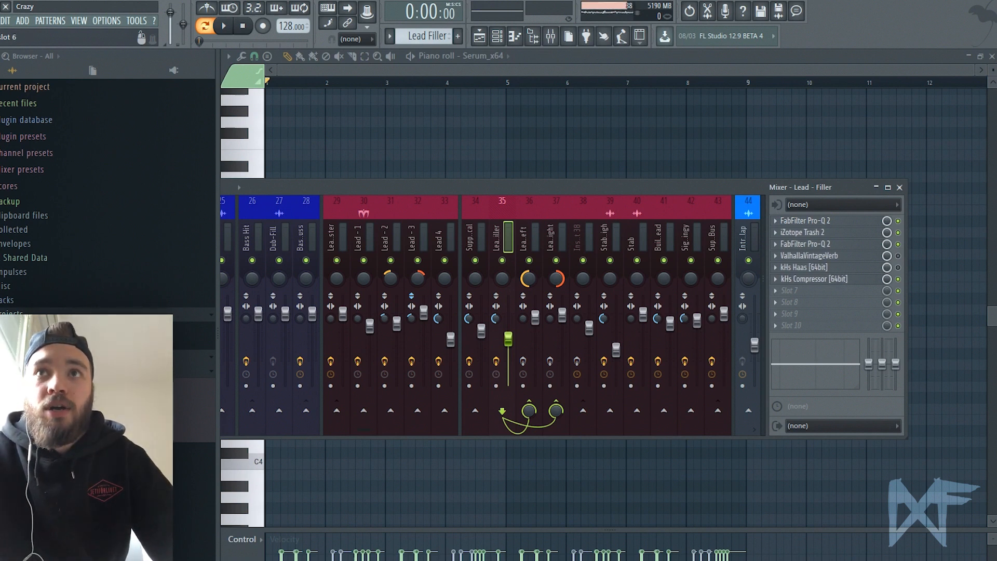
pyautogui.press('space')
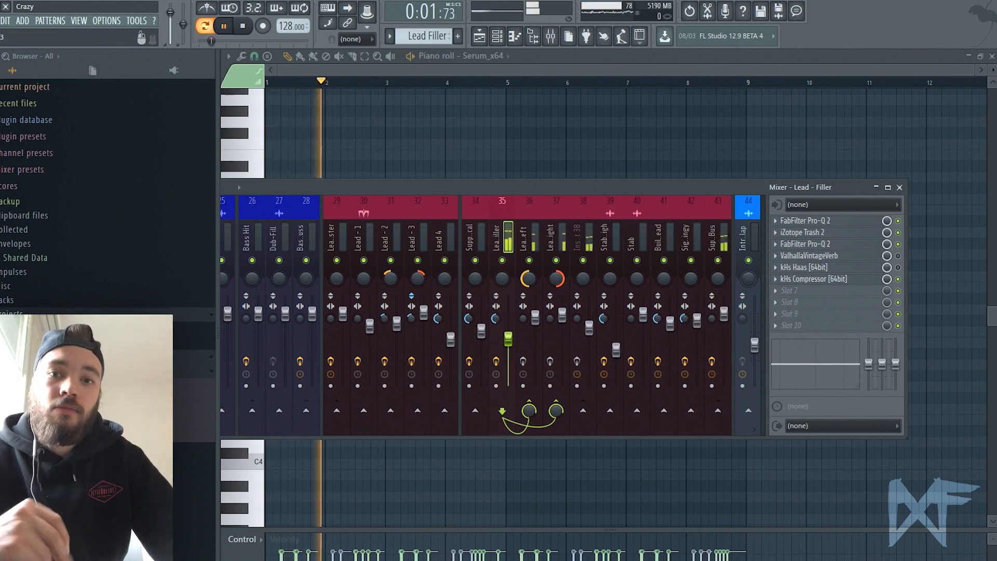
pyautogui.press('space')
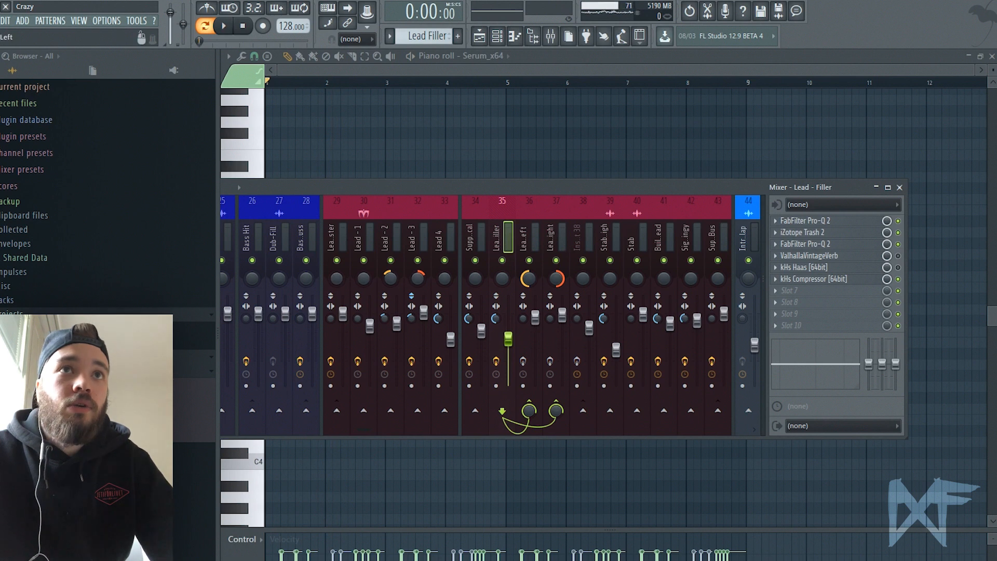
# Inspect the Lead - Left and Lead - Right mixer tracks that Lead - Filler is routed to
pyautogui.click(525, 236)
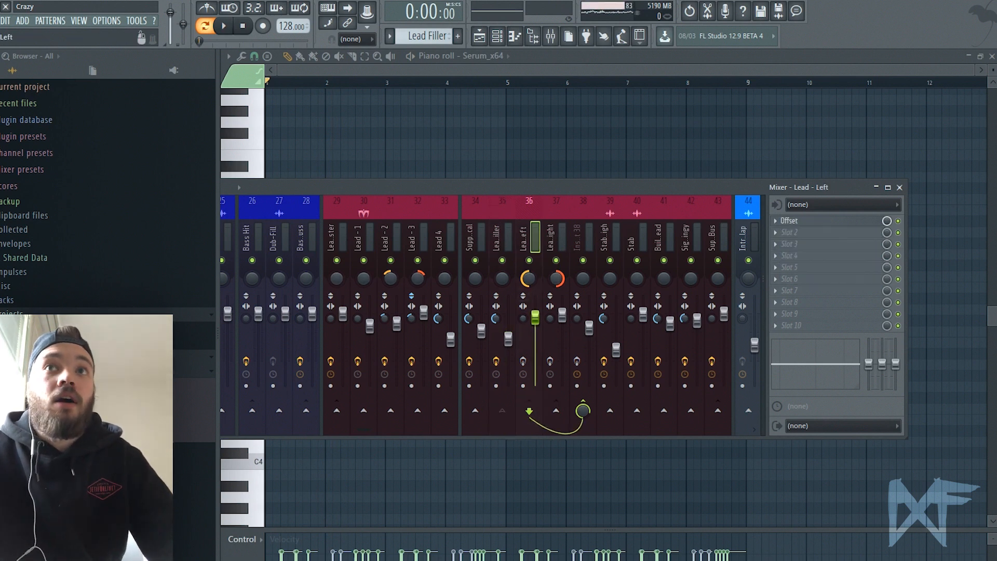
pyautogui.click(497, 236)
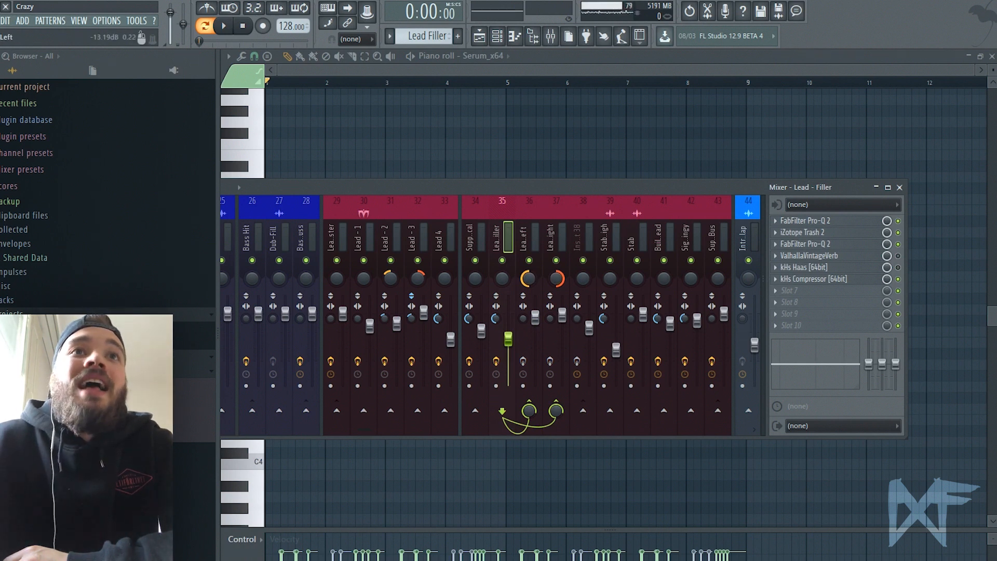
pyautogui.click(525, 237)
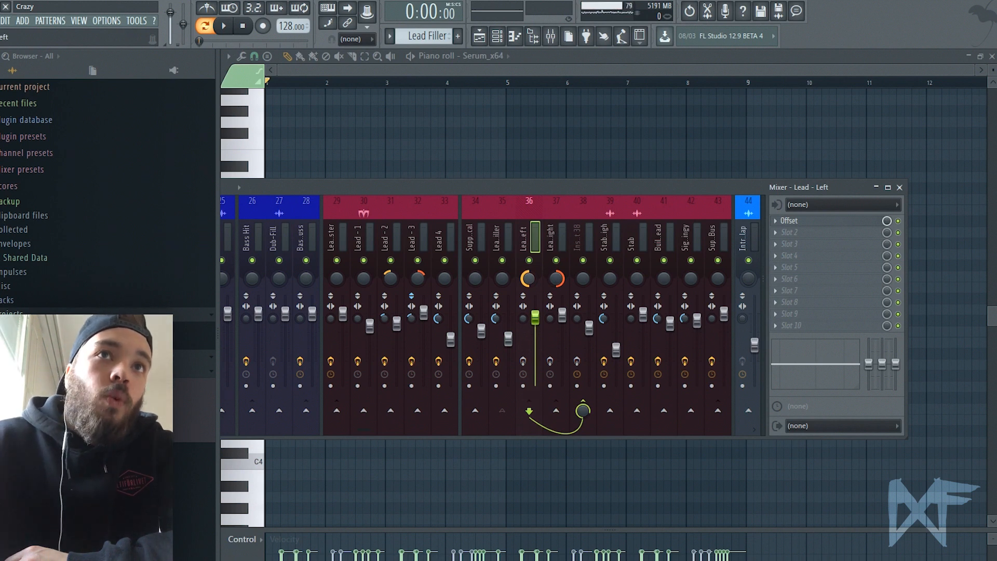
pyautogui.click(551, 236)
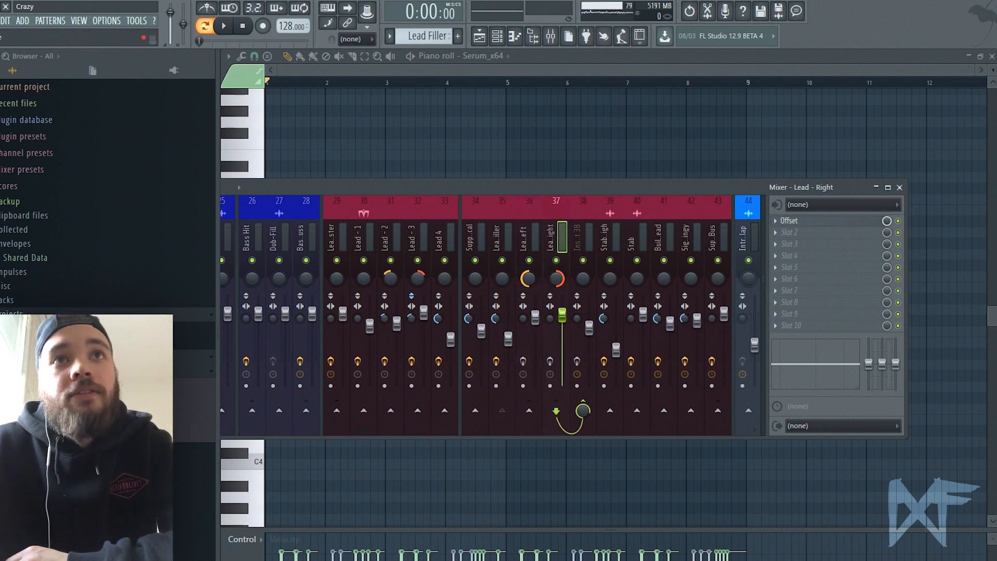
pyautogui.click(524, 237)
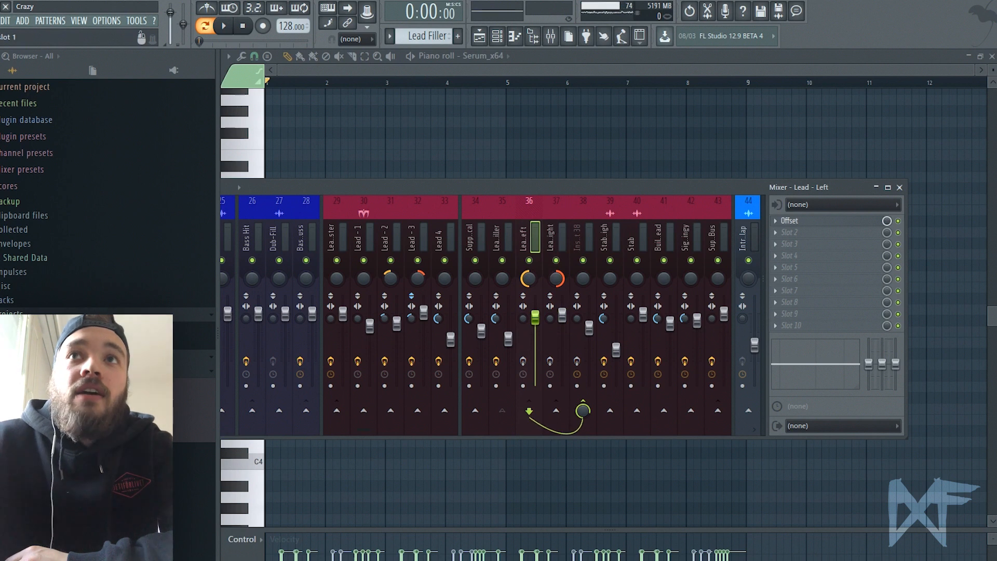
# Open the Offset delay on Lead - Left and place its window over the mixer to examine its settings
pyautogui.click(806, 221)
pyautogui.moveTo(457, 209); pyautogui.dragTo(600, 136)
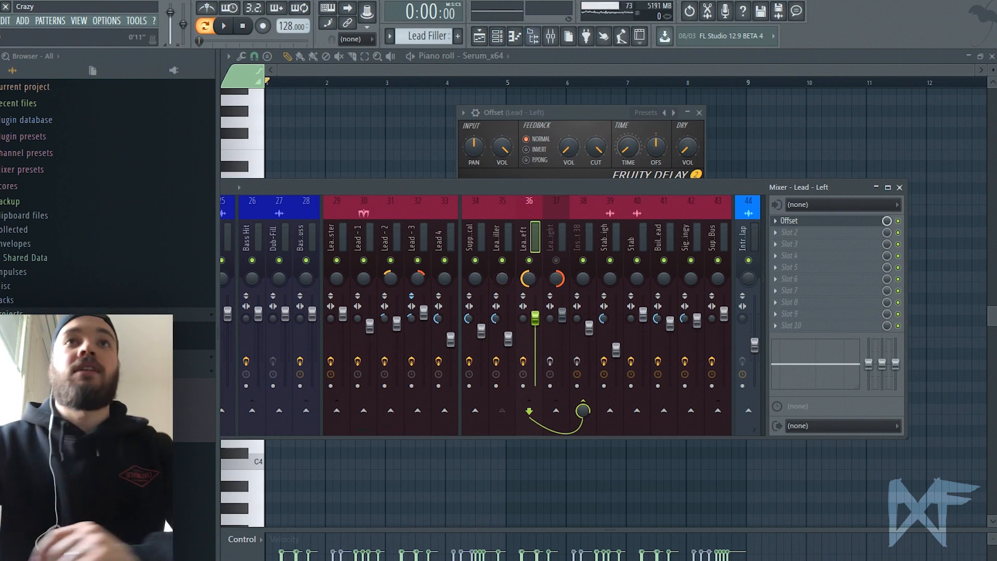
pyautogui.moveTo(582, 112); pyautogui.dragTo(545, 176)
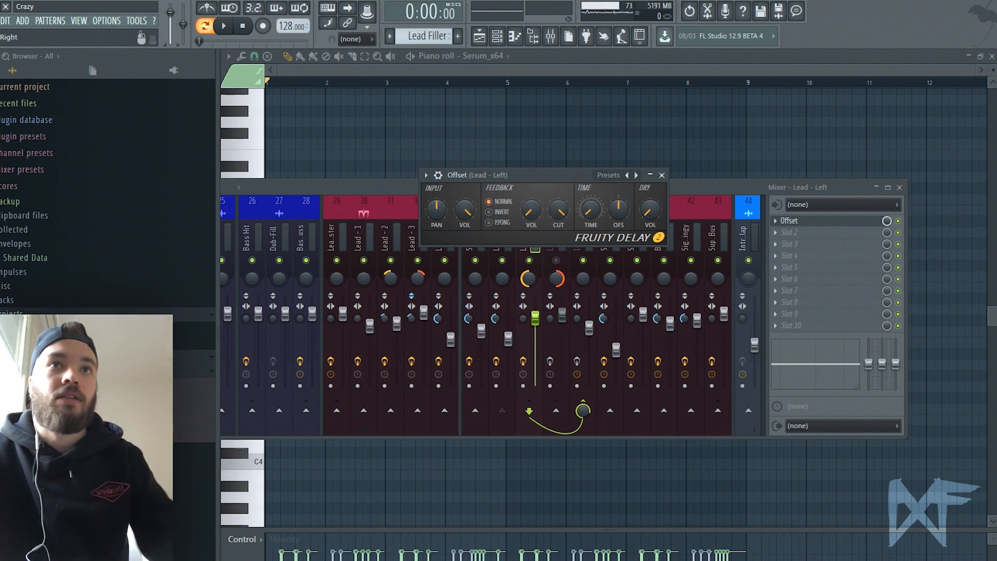
# Unmute Lead - Right, open its Offset delay and play the Lead Filler pattern through both sides
pyautogui.click(556, 260)
pyautogui.click(552, 238)
pyautogui.click(810, 221)
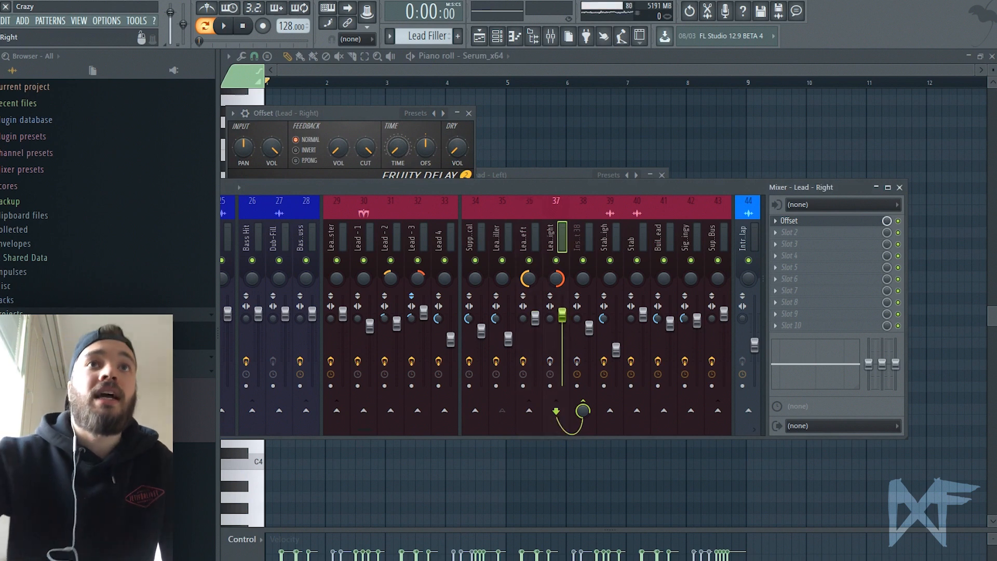
pyautogui.press('space')
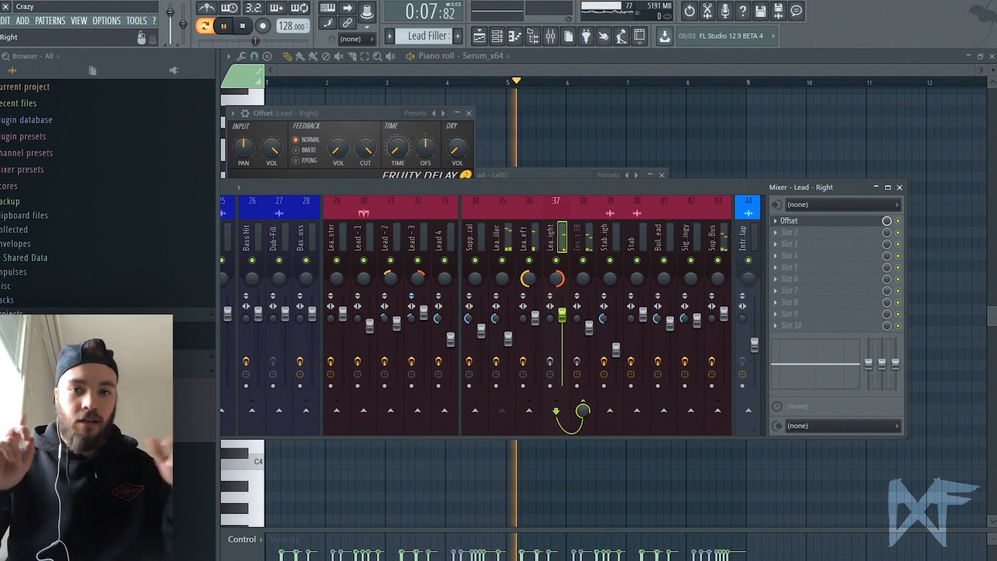
pyautogui.press('space')
# Examine the effect chain on Insert 38, checking kHs Stereo, and play the Lead Filler pattern through it
pyautogui.click(582, 234)
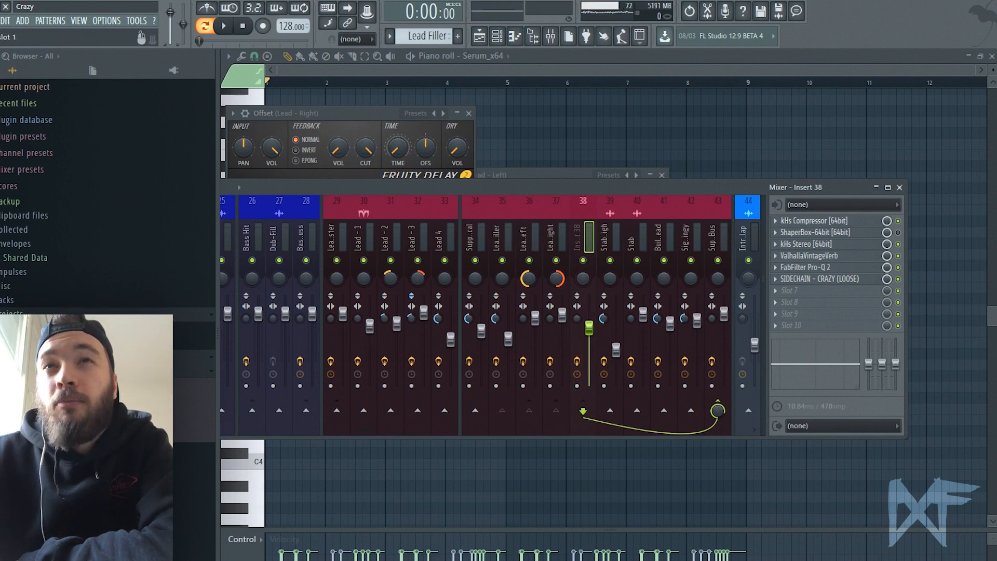
pyautogui.click(813, 243)
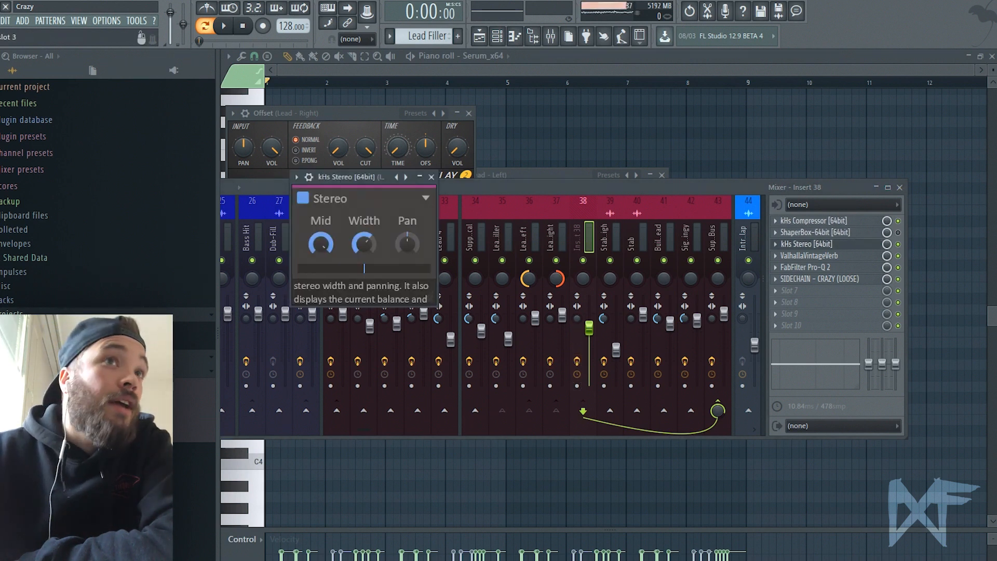
pyautogui.click(813, 244)
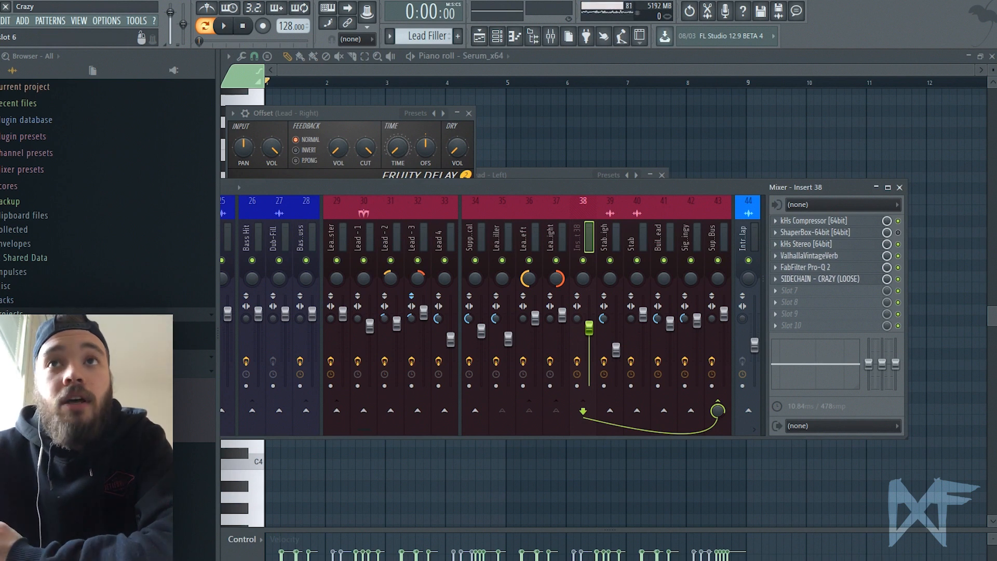
pyautogui.press('space')
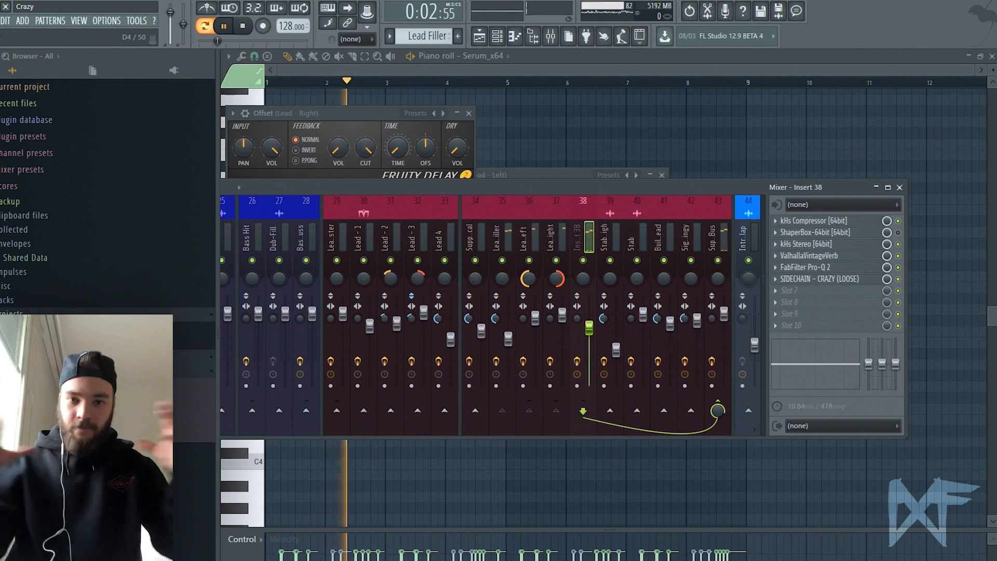
pyautogui.press('space')
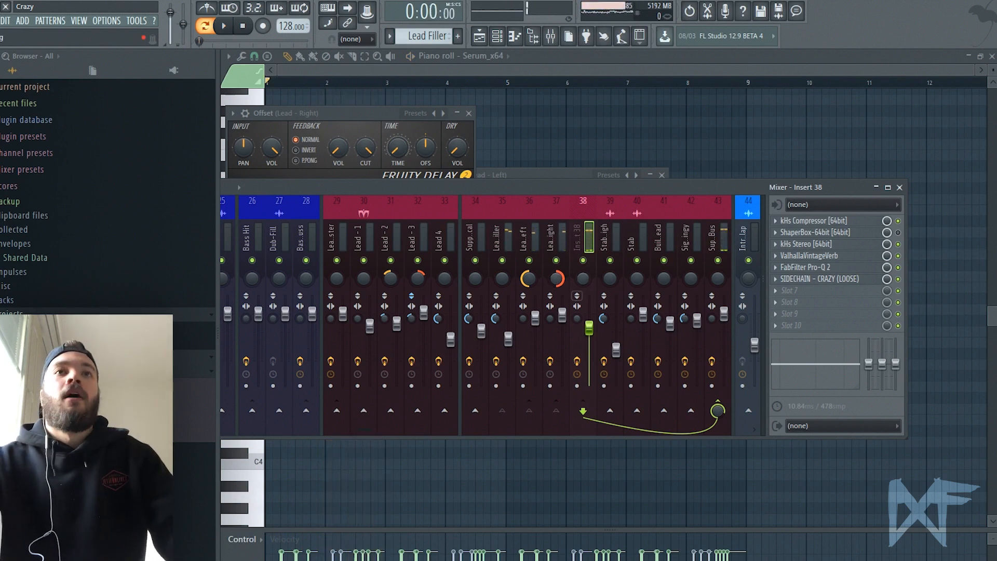
# Open the Support Vocal Lead pattern's notes in the piano roll and play the pattern on its own
pyautogui.press('F5')
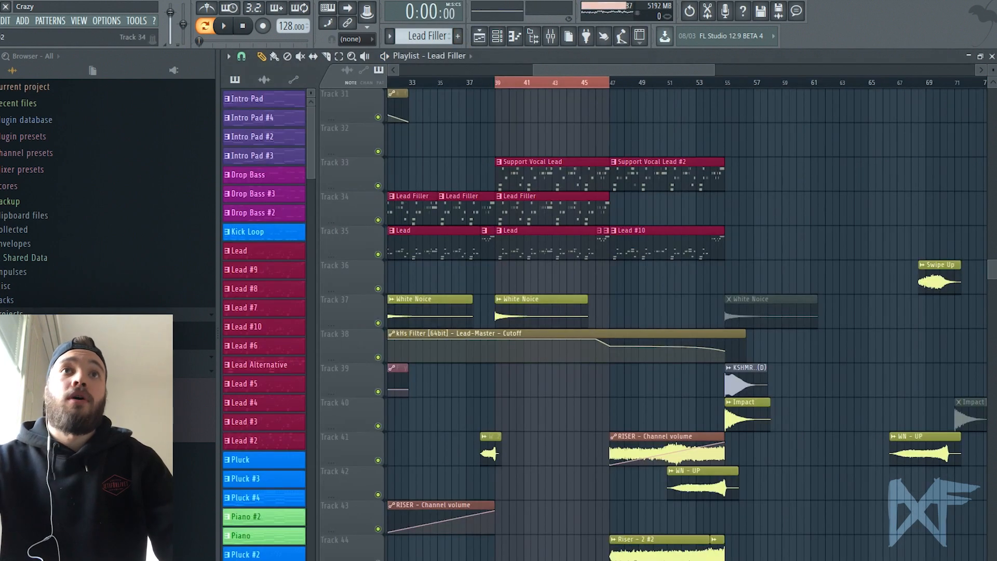
pyautogui.doubleClick(551, 177)
pyautogui.scroll(1, 623, 311)
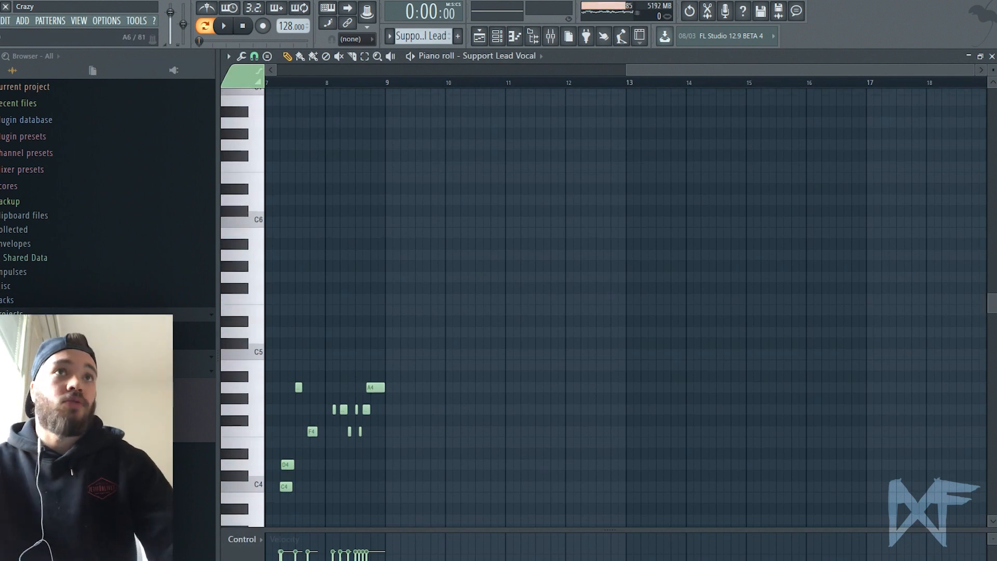
pyautogui.scroll(1, 535, 125)
pyautogui.hscroll(-5, 535, 156)
pyautogui.scroll(-4, 535, 156)
pyautogui.press('space')
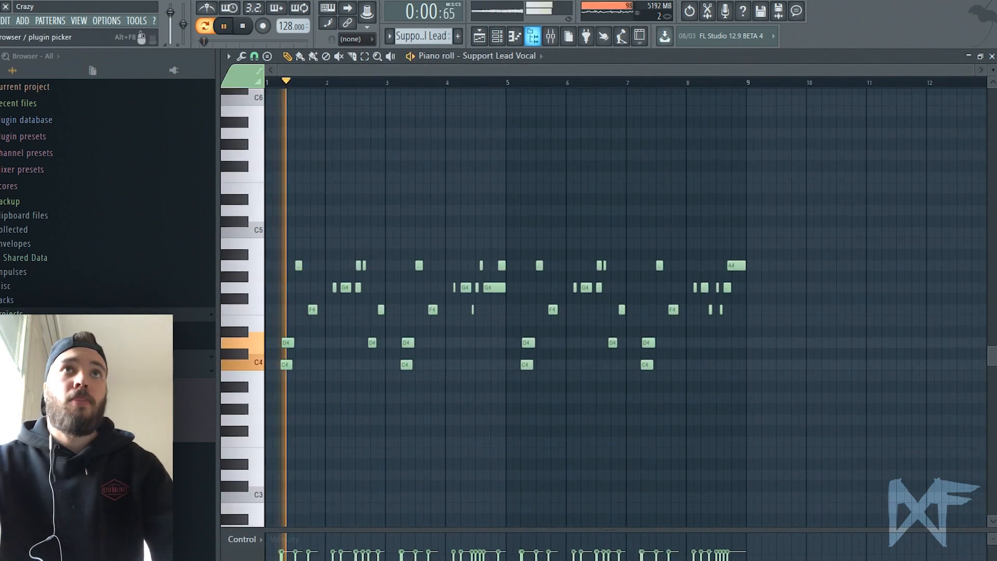
pyautogui.press('space')
# Return to the playlist and play the Support Vocal Lead pattern while viewing its mixer track's effect chain
pyautogui.press('F5')
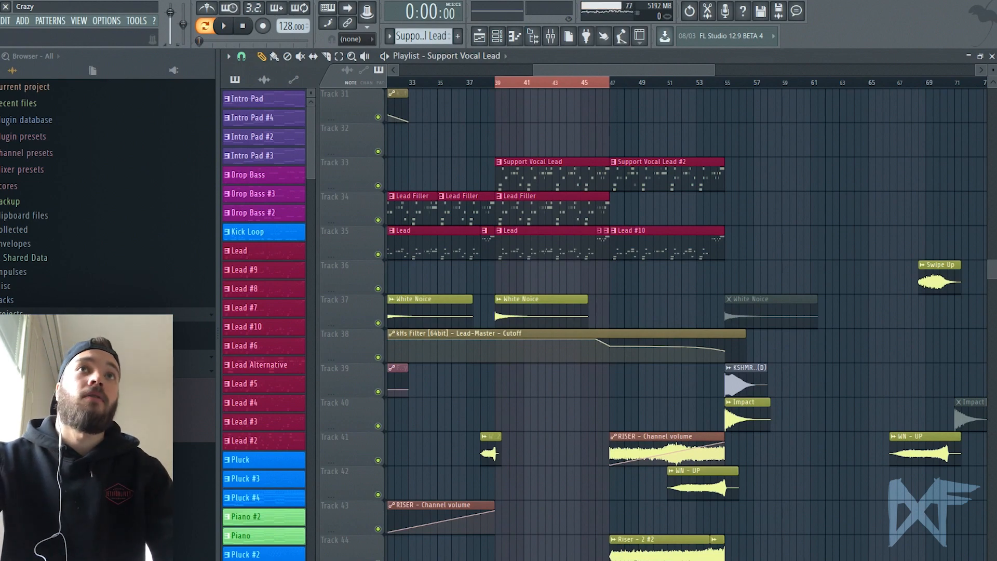
pyautogui.hscroll(-5, 686, 312)
pyautogui.press('space')
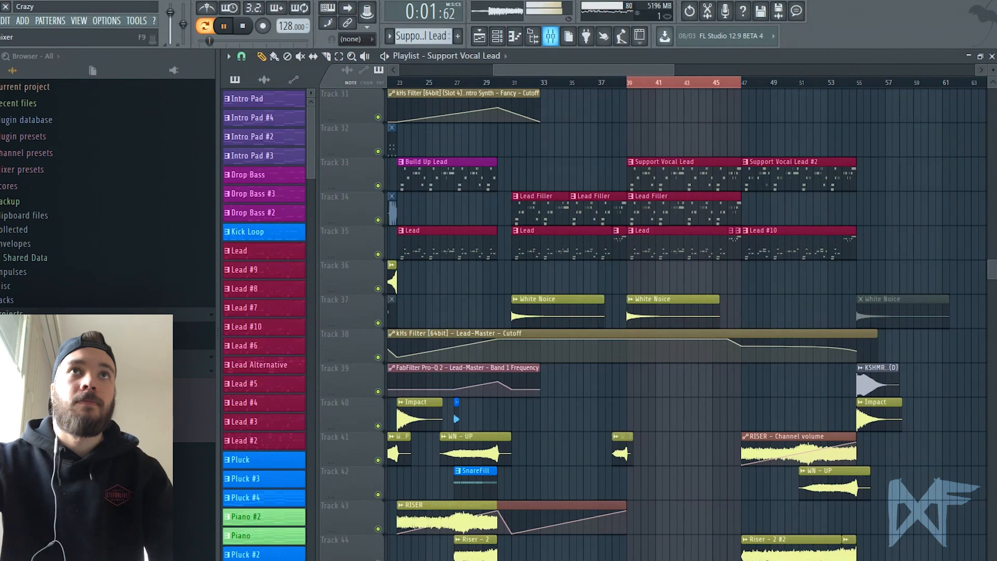
pyautogui.press('F9')
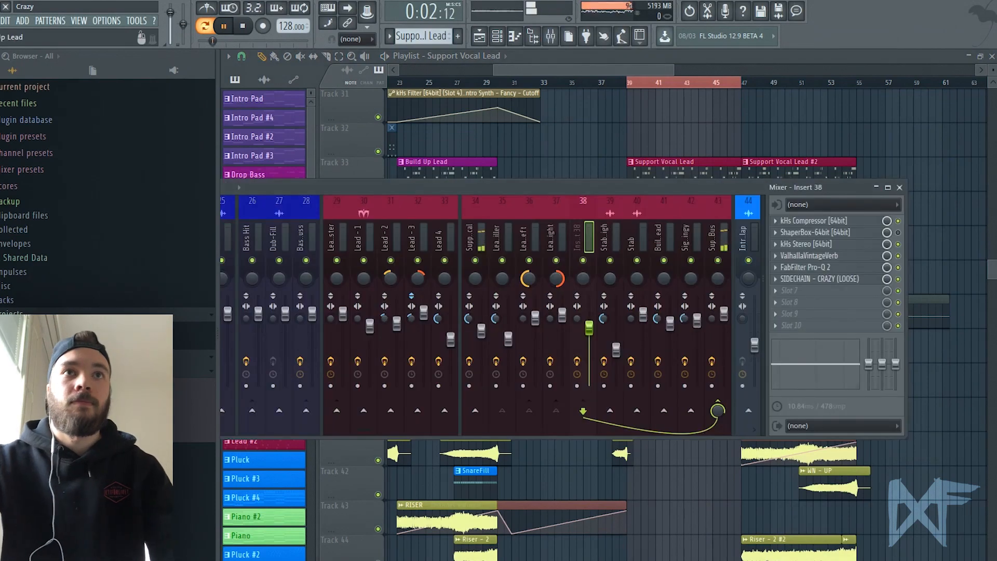
pyautogui.click(470, 238)
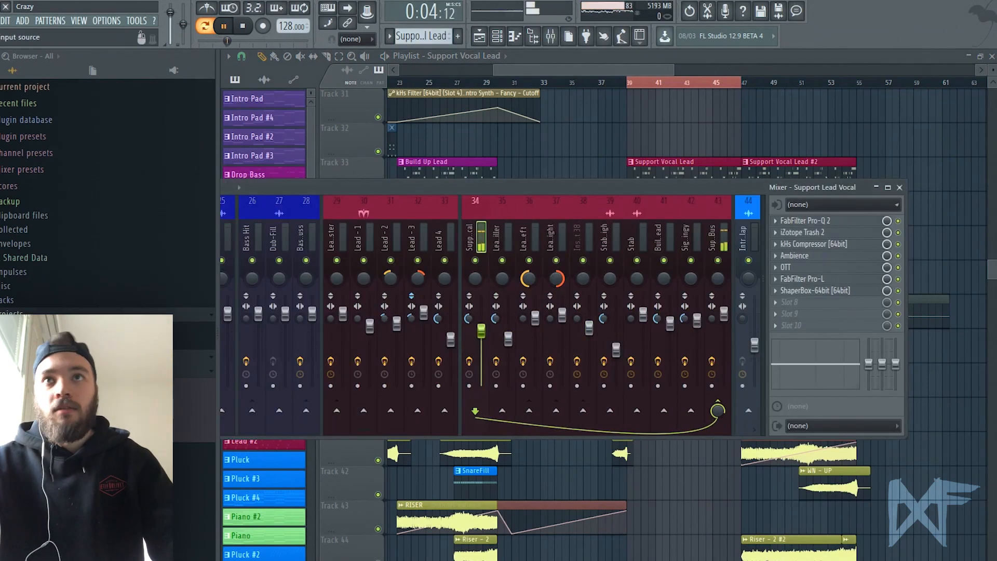
pyautogui.press('space')
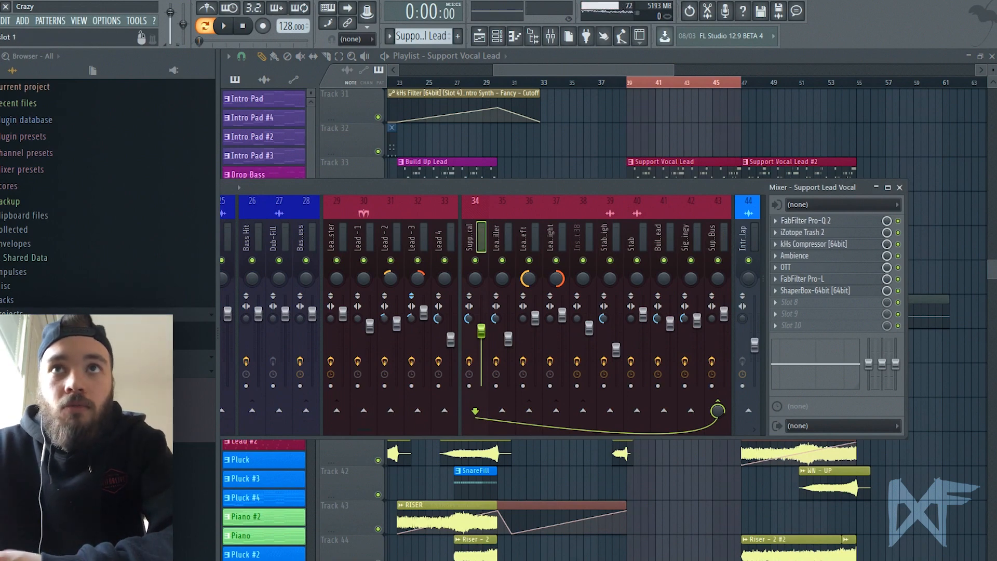
# Open the Ambience reverb on Support Lead Vocal, examine its settings and move its window clear of the effect slots
pyautogui.click(795, 255)
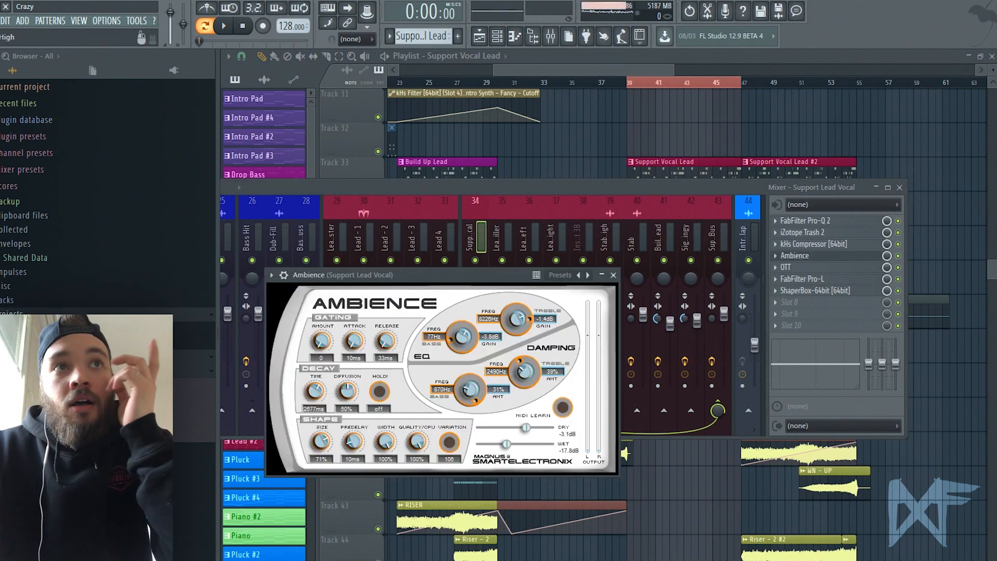
pyautogui.moveTo(332, 274); pyautogui.dragTo(443, 177)
pyautogui.moveTo(530, 122); pyautogui.dragTo(559, 176)
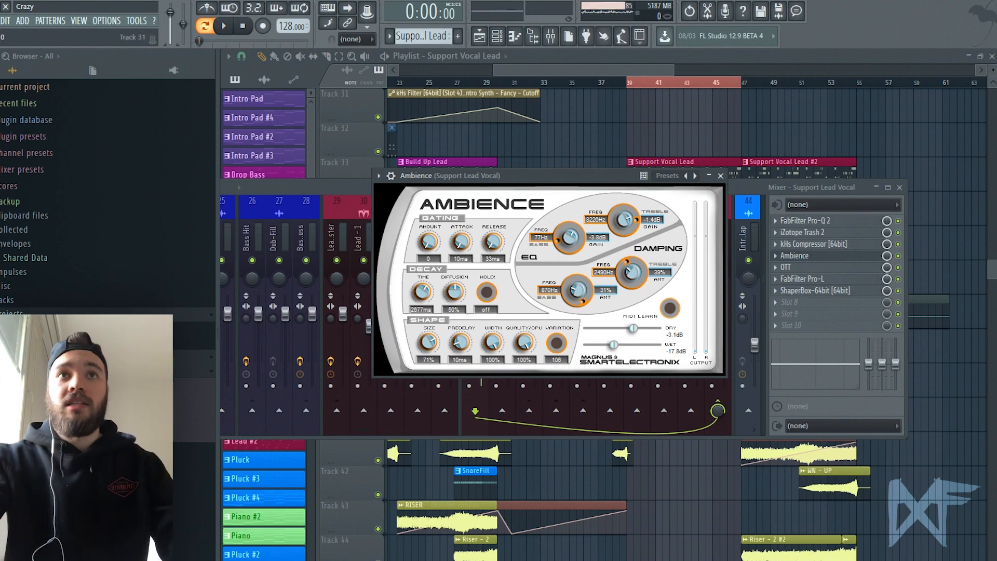
pyautogui.moveTo(520, 175); pyautogui.dragTo(544, 302)
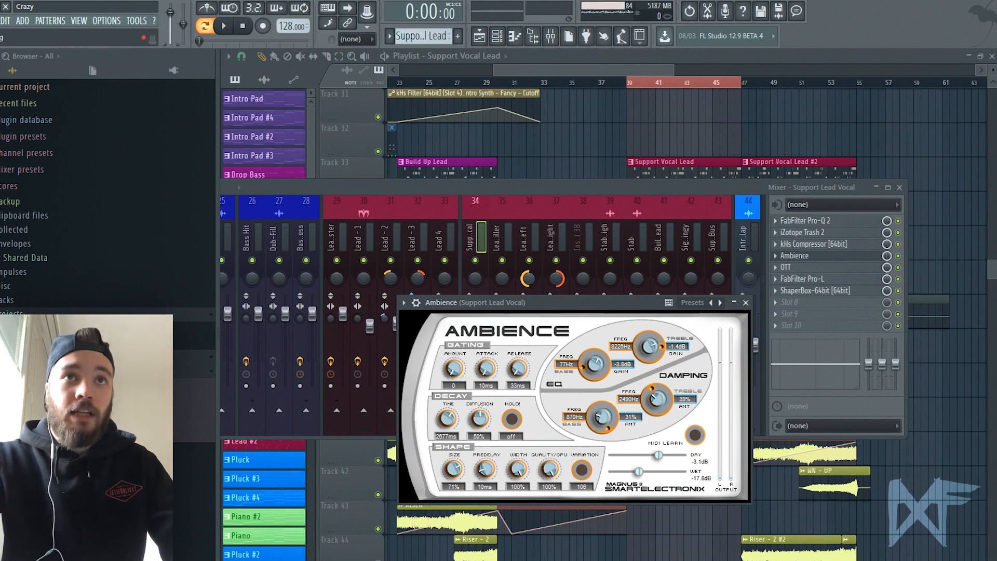
pyautogui.moveTo(587, 302); pyautogui.dragTo(612, 56)
# Play the Support Vocal Lead pattern while toggling Ambience to compare its sound, and bring the reverb window back into view
pyautogui.press('space')
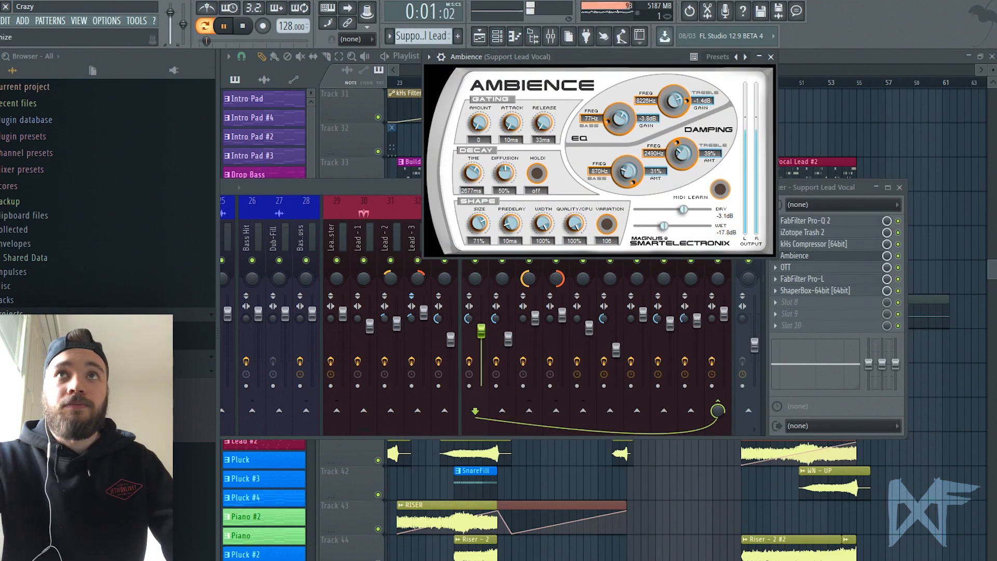
pyautogui.click(898, 256)
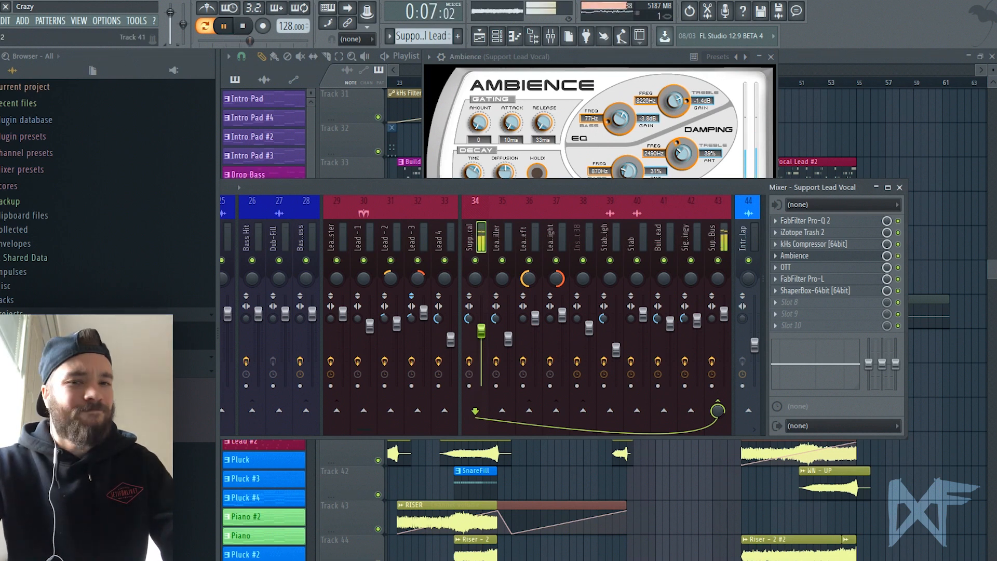
pyautogui.press('space')
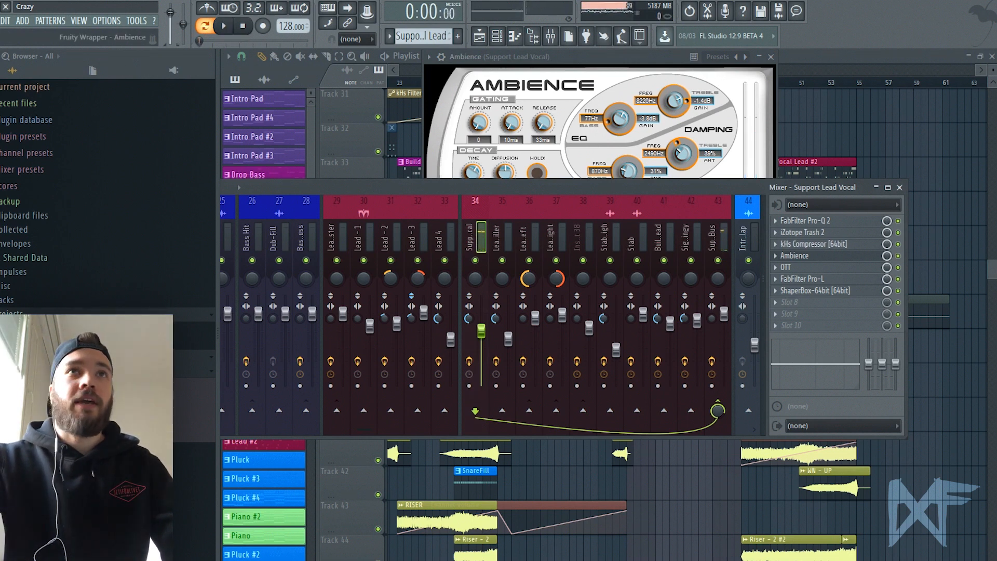
pyautogui.moveTo(499, 56); pyautogui.dragTo(364, 319)
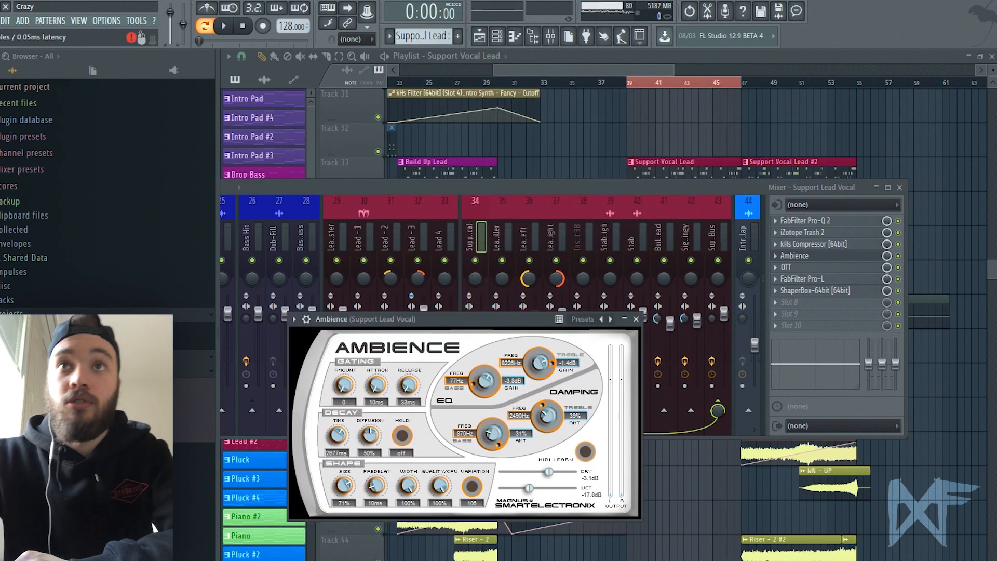
# Open OTT on Support Lead Vocal to view its settings and bring the mixer back to the front
pyautogui.click(811, 268)
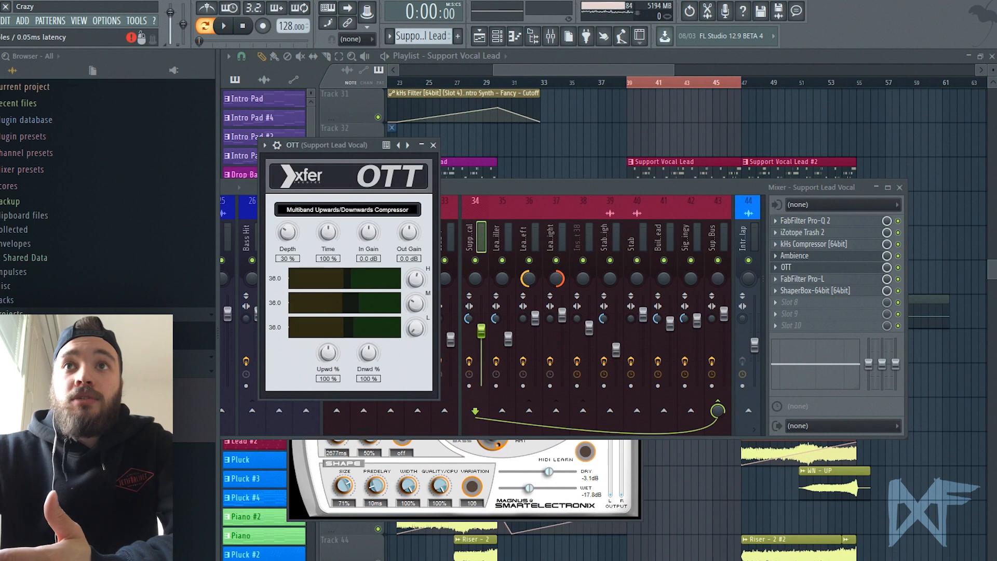
pyautogui.click(535, 188)
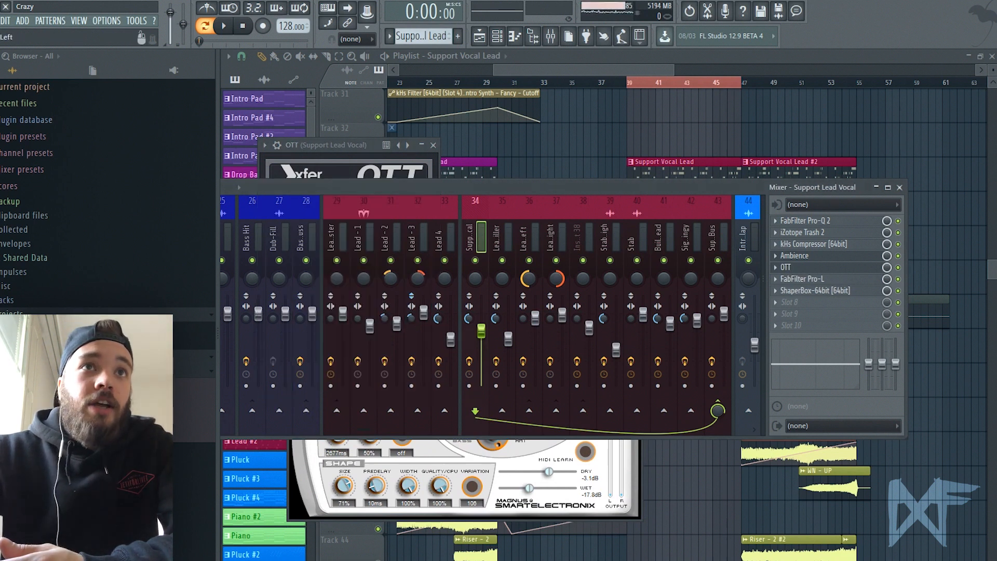
# Browse the effect chains of the support lead tracks in the mixer, from Stab - High to Support - Lead Bus
pyautogui.click(712, 237)
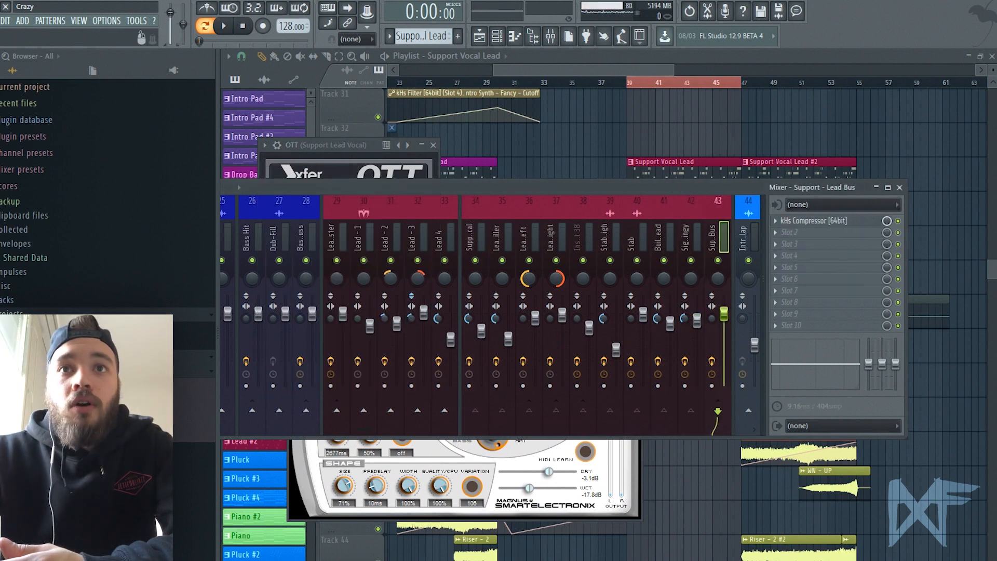
pyautogui.moveTo(718, 236); pyautogui.dragTo(610, 237)
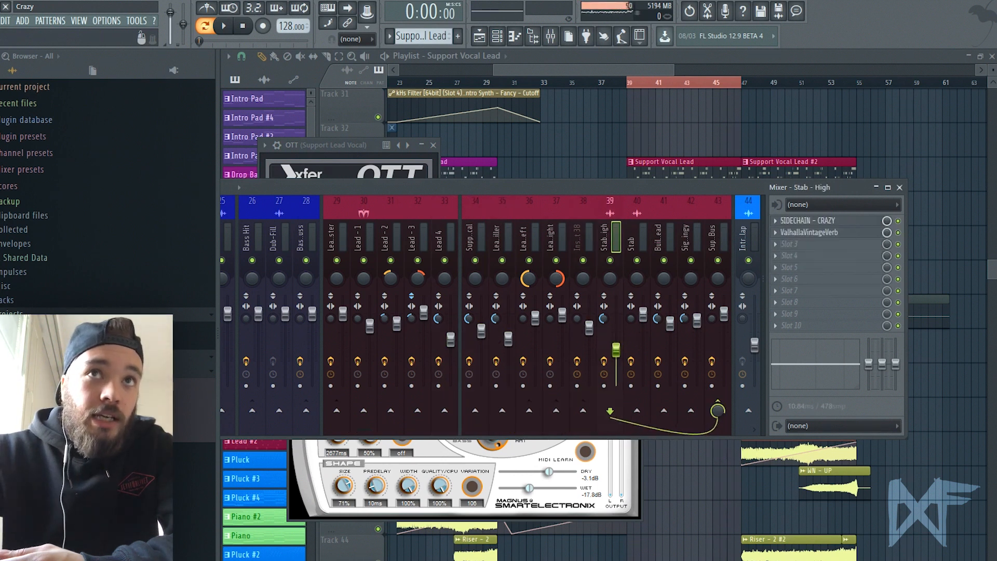
pyautogui.scroll(5, 598, 312)
pyautogui.scroll(-4, 597, 311)
pyautogui.scroll(3, 597, 312)
pyautogui.scroll(-9, 597, 311)
pyautogui.scroll(1, 598, 311)
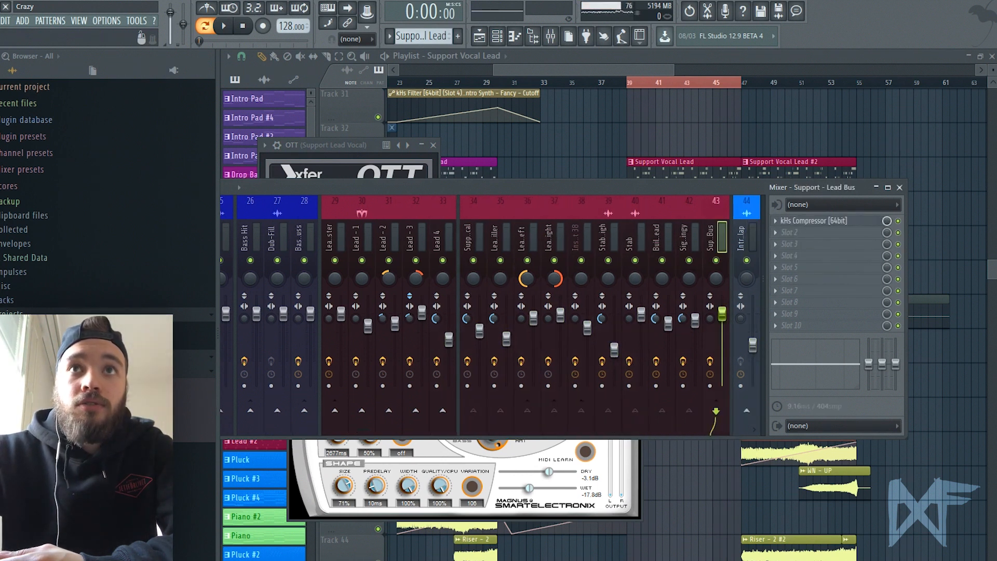
# Open the kHs Compressor on Support - Lead Bus to view its settings, and close it
pyautogui.click(814, 220)
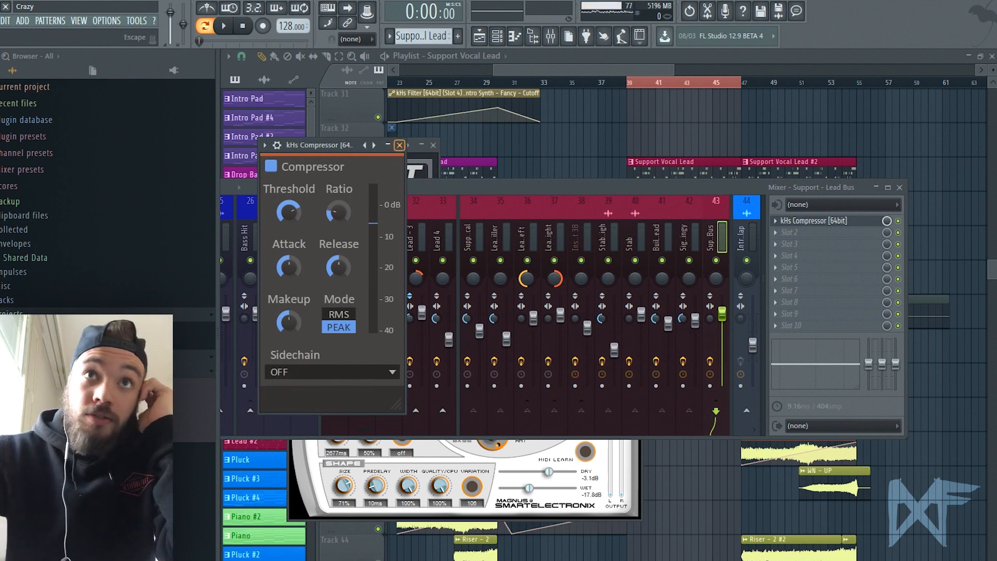
pyautogui.click(400, 145)
# View the Stab track's effect chain, hide the mixer and show the playlist's upper tracks
pyautogui.click(581, 236)
pyautogui.scroll(-2, 597, 312)
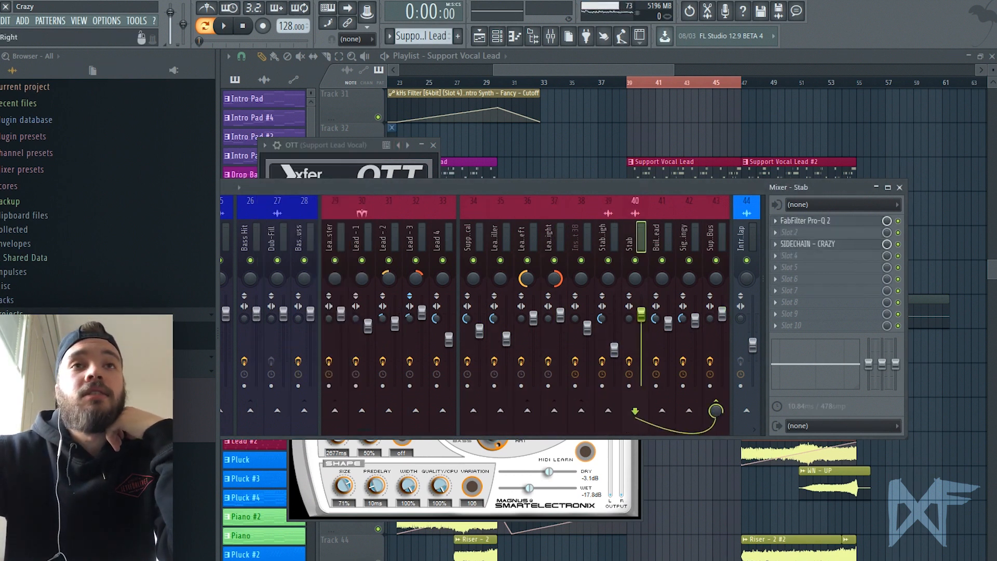
pyautogui.press('F9')
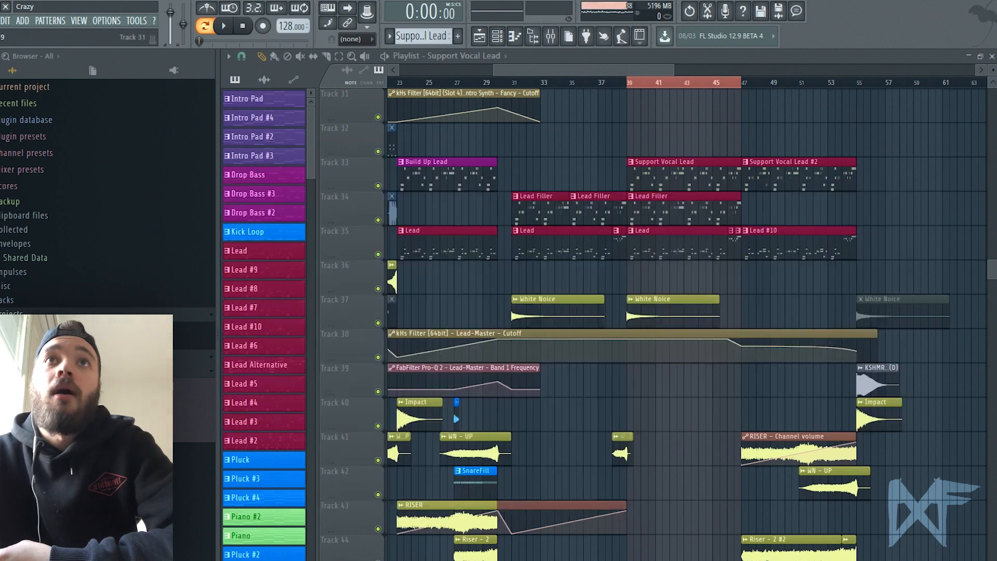
pyautogui.scroll(9, 686, 322)
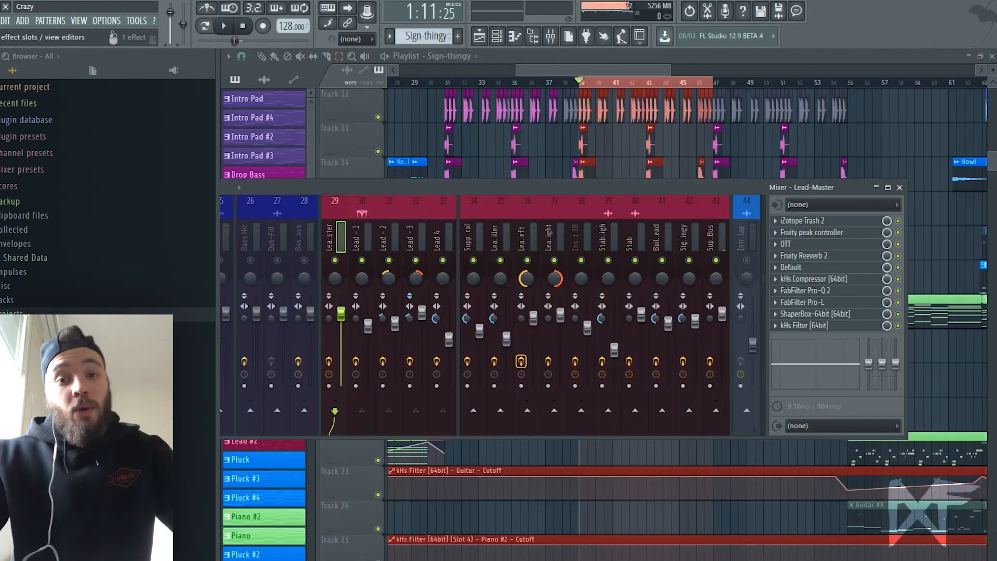